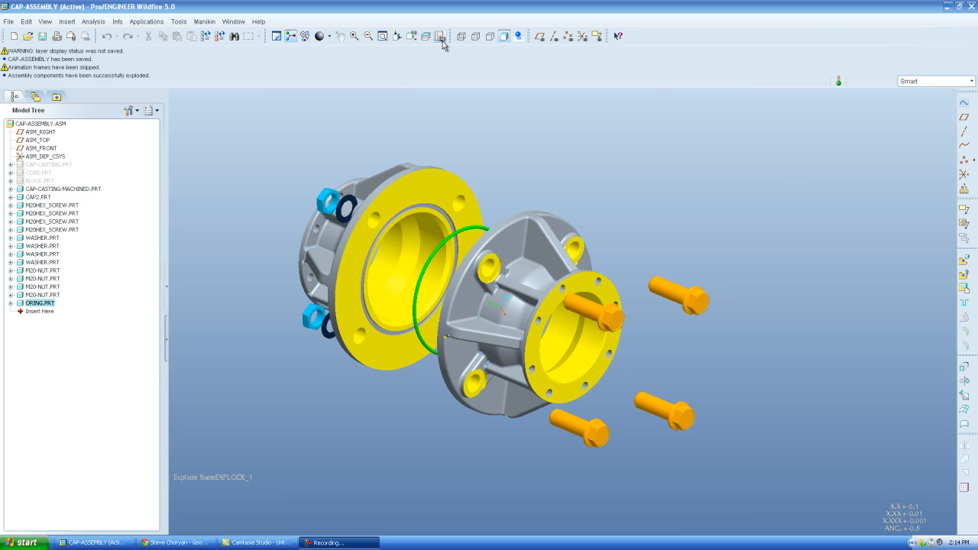
Step: Open the View Manager and unexplode the Explode_1 state of the cap assembly
left_click(441, 36)
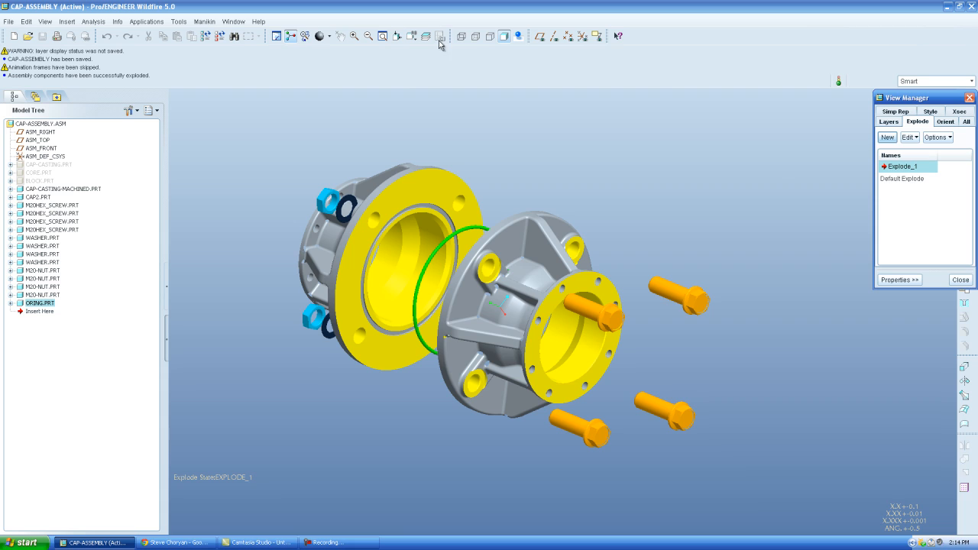
right_click(895, 168)
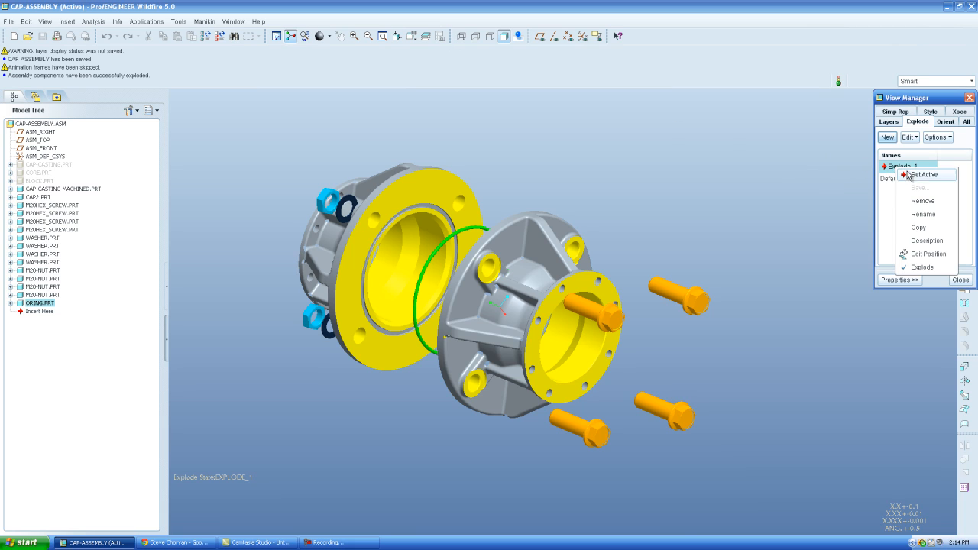
left_click(923, 267)
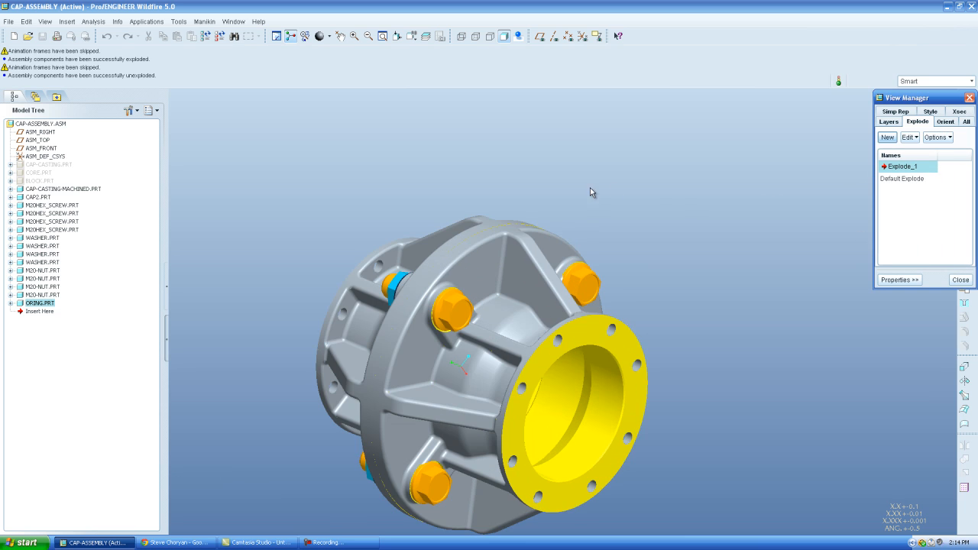
scroll(590, 187, "up", 1)
scroll(446, 472, "down", 1)
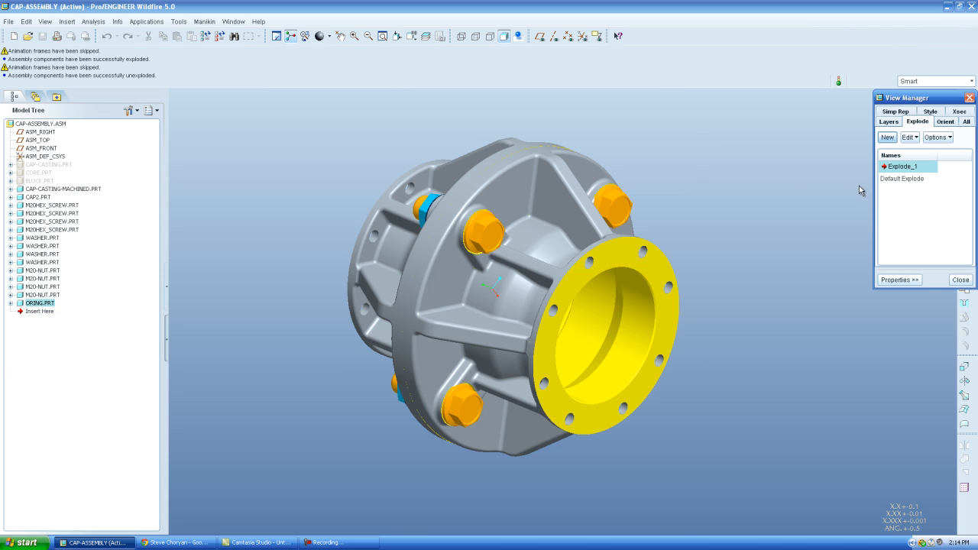
Step: Create a new explode state named Explode_2
left_click(887, 139)
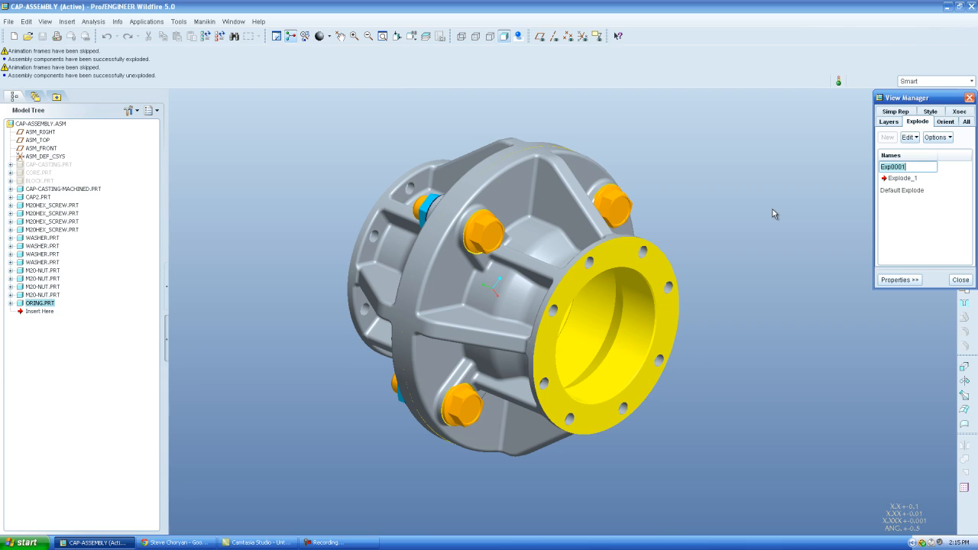
type("Explode_2")
key("Return")
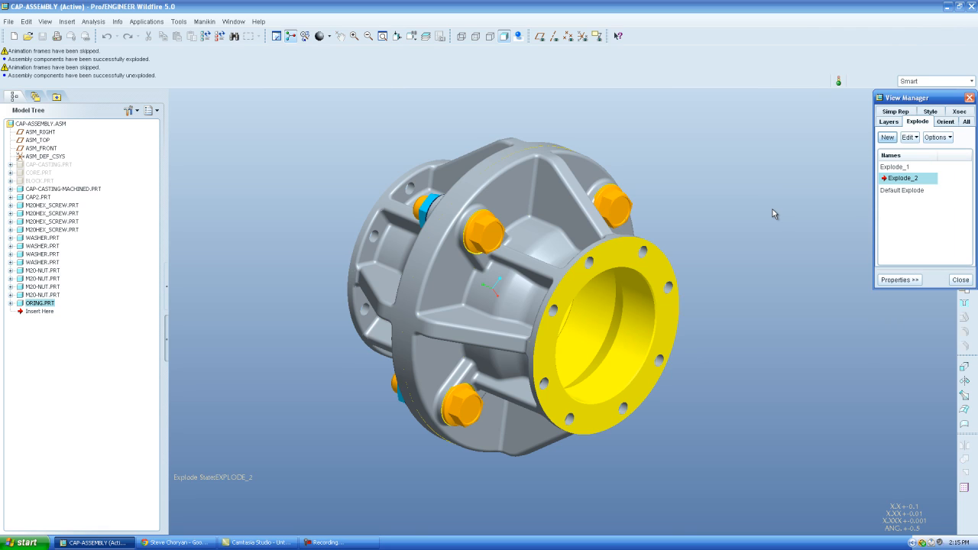
Step: Show the properties of Explode_2, then lengthen and reposition the View Manager window
left_click(895, 280)
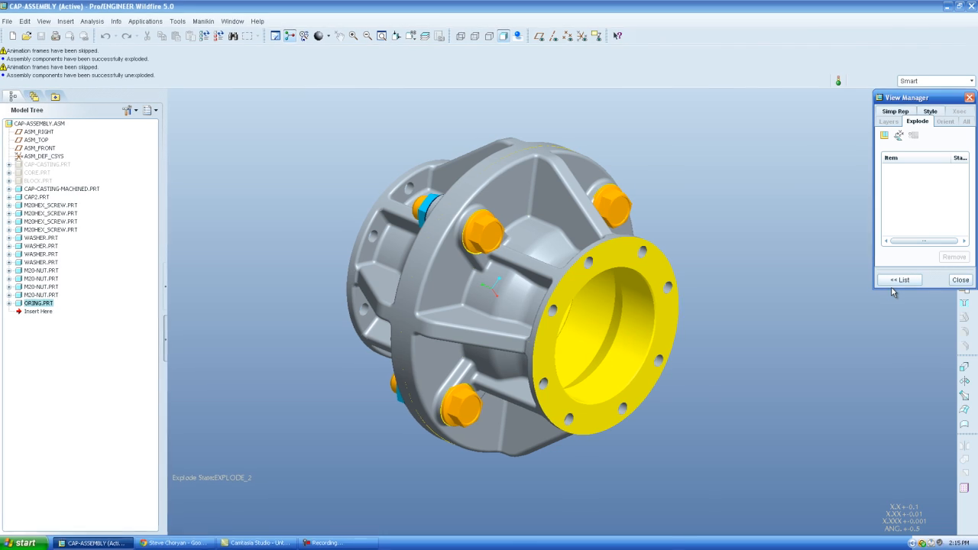
left_click_drag(890, 288, 892, 515)
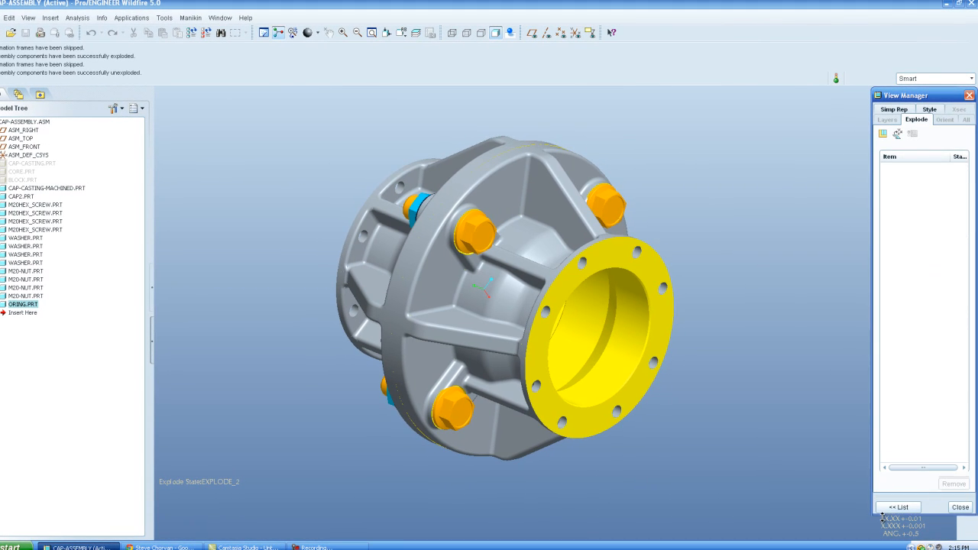
left_click_drag(917, 97, 877, 36)
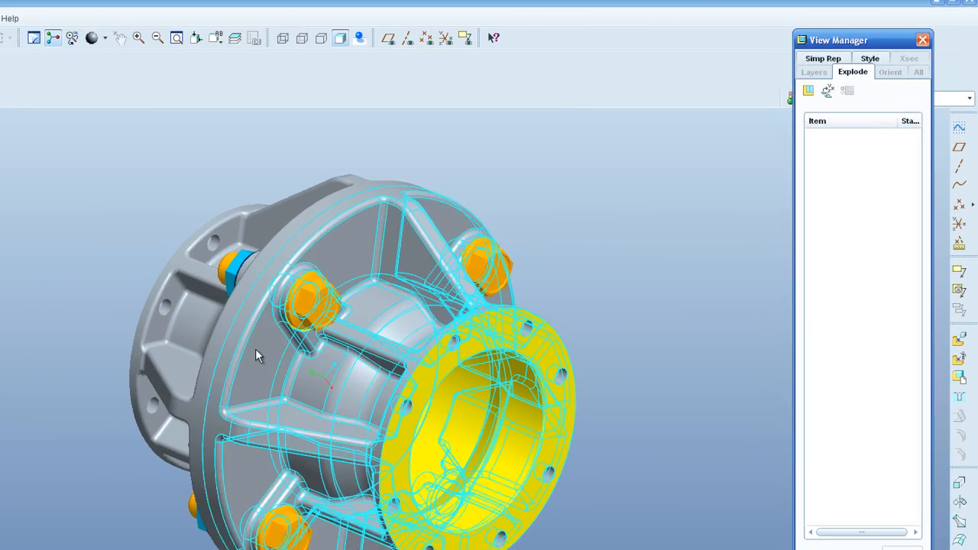
Step: Turn on the display of datum axes and move the View Manager window clear of the model
scroll(255, 349, "up", 3)
middle_click_drag(314, 335, 459, 147)
left_click(342, 40)
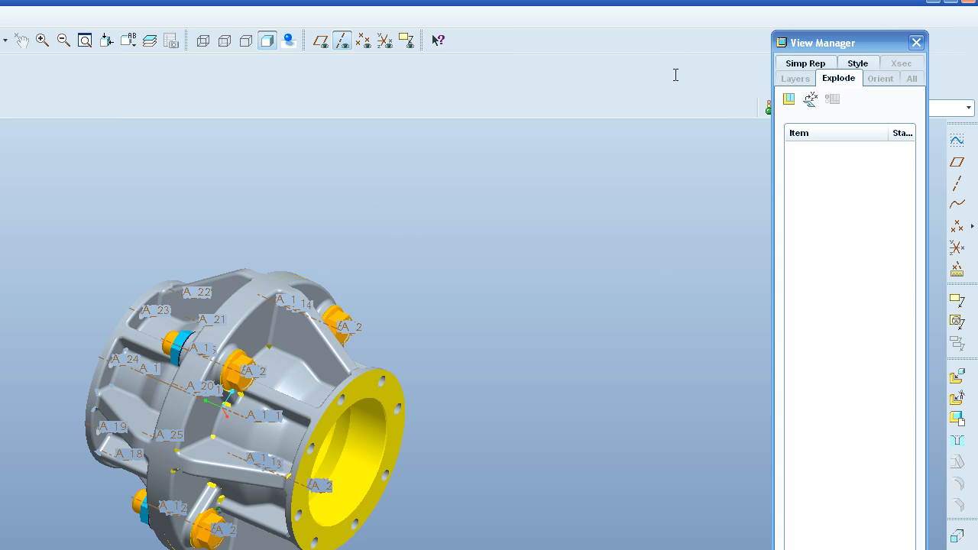
left_click_drag(842, 43, 756, 15)
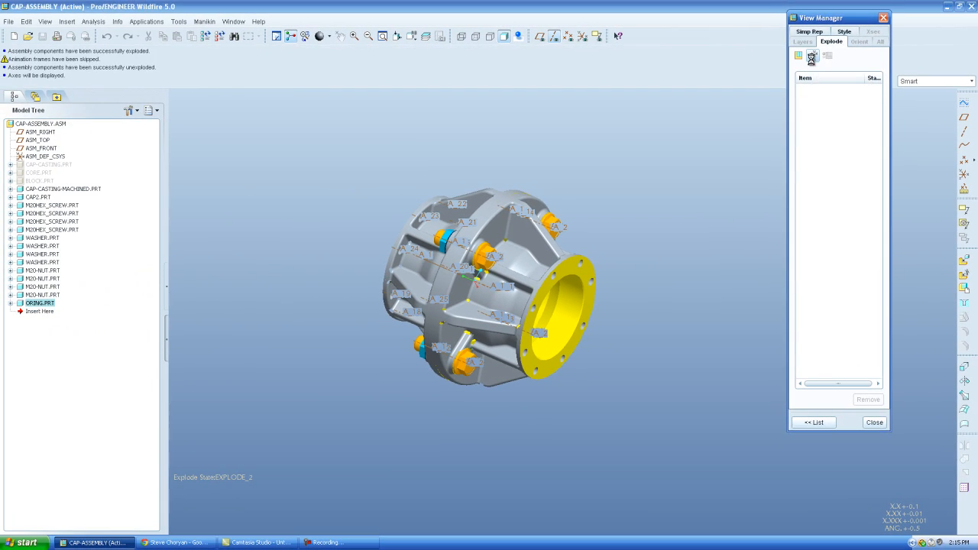
Step: Start editing component positions in Explode_2 and choose the assembly's central axis as the movement reference, using the Axis selection filter
left_click(730, 70)
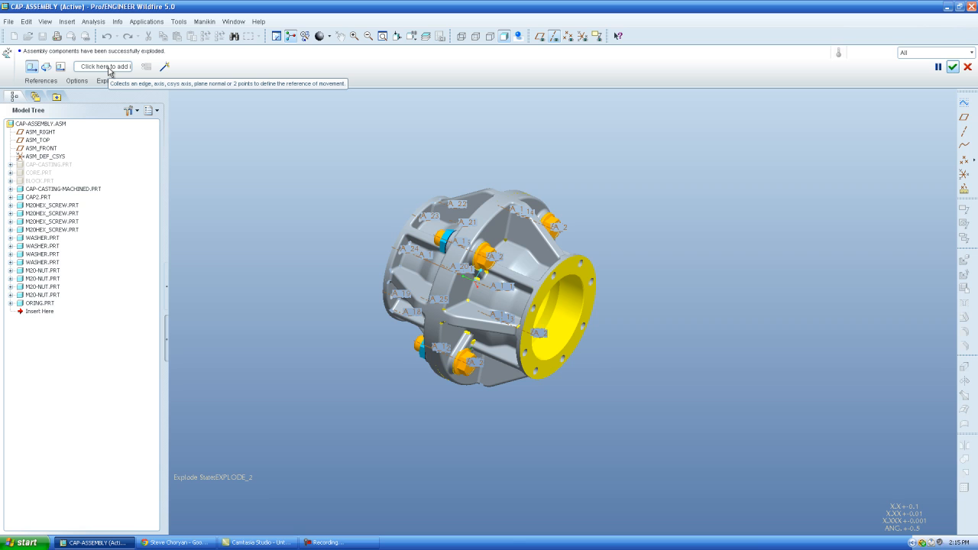
mouse_move(310, 207)
middle_mouse_down()
mouse_move(285, 201)
mouse_move(297, 206)
middle_mouse_up()
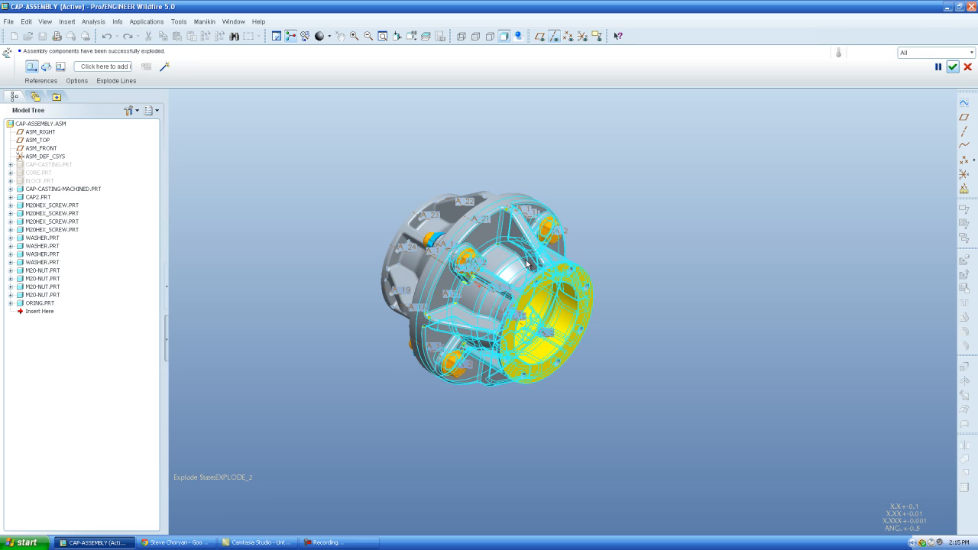
left_click(114, 67)
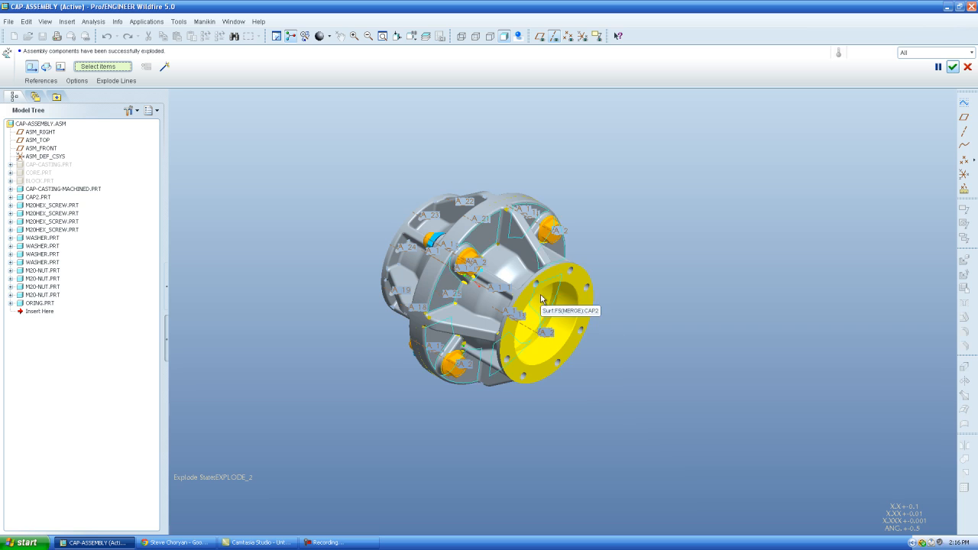
middle_click_drag(541, 299, 476, 279)
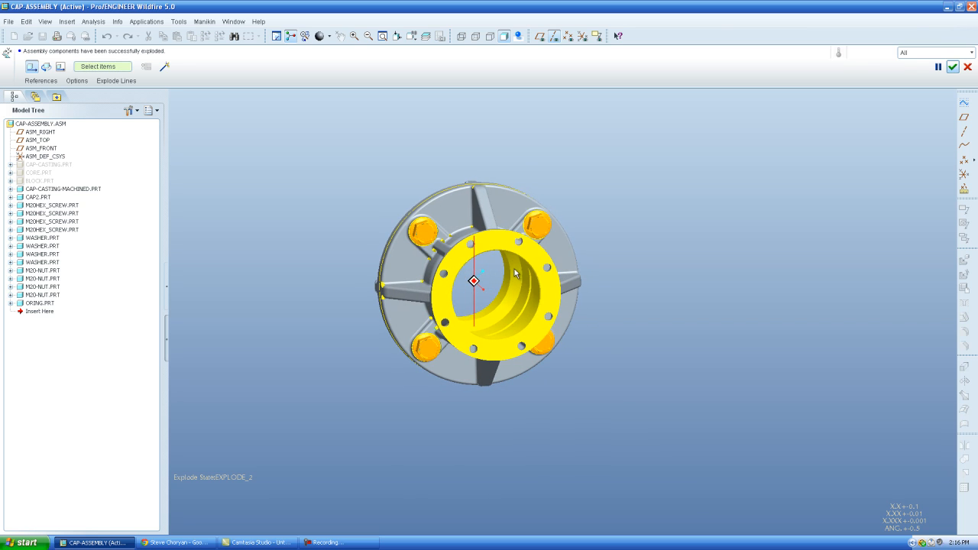
left_click(926, 54)
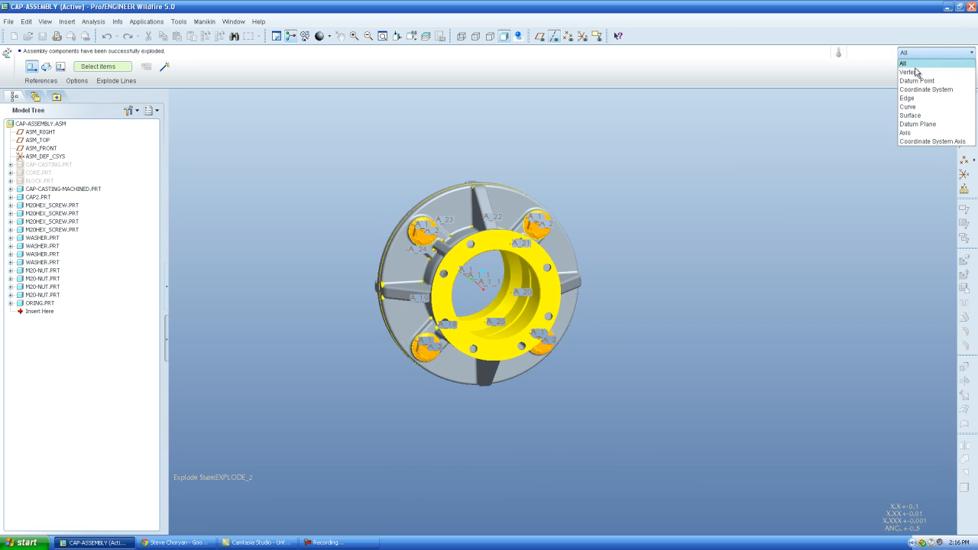
left_click(915, 133)
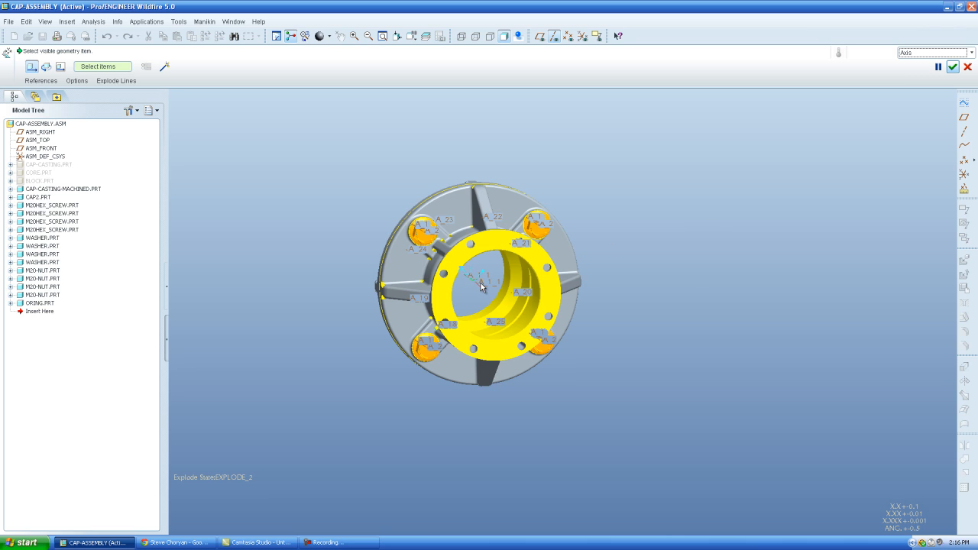
middle_click_drag(482, 287, 482, 294)
scroll(482, 293, "up", 4)
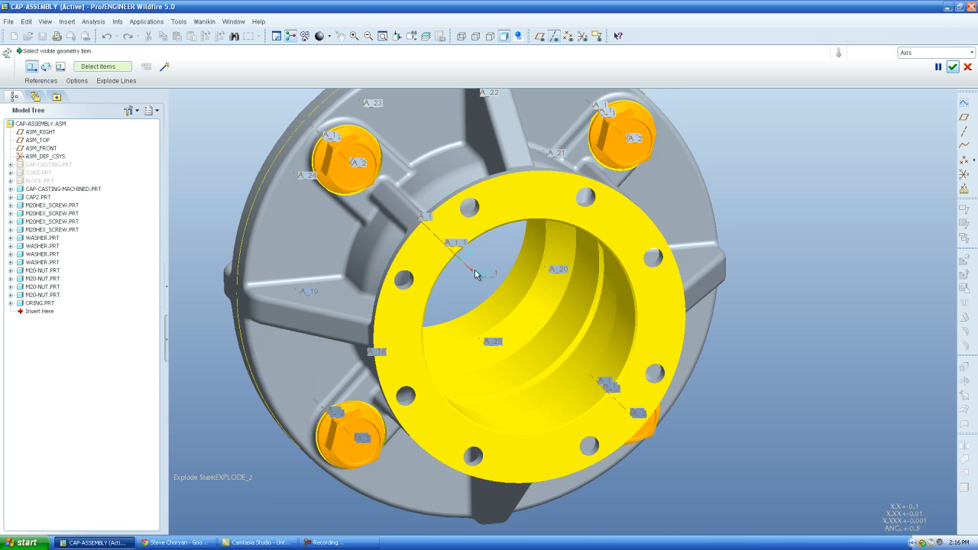
left_click(468, 265)
scroll(470, 269, "down", 5)
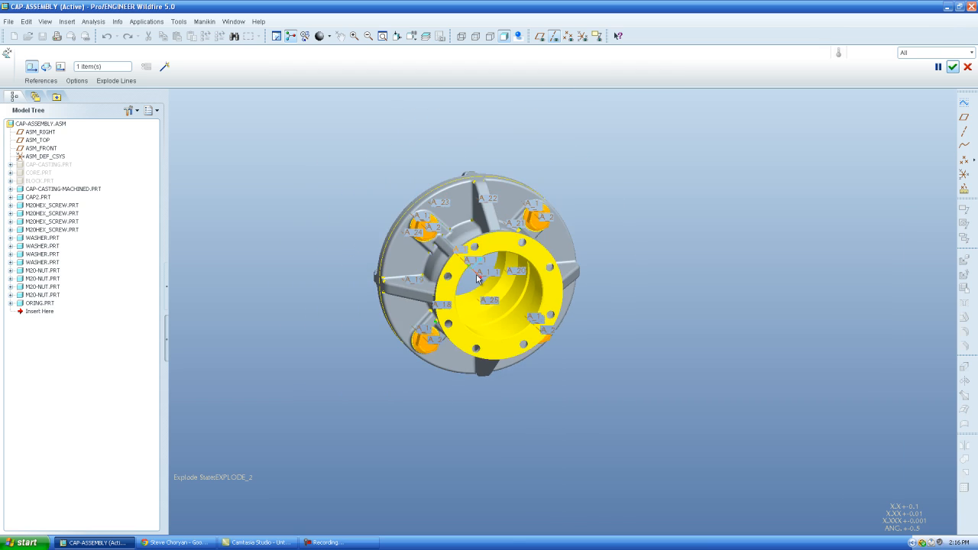
middle_click_drag(477, 278, 532, 279)
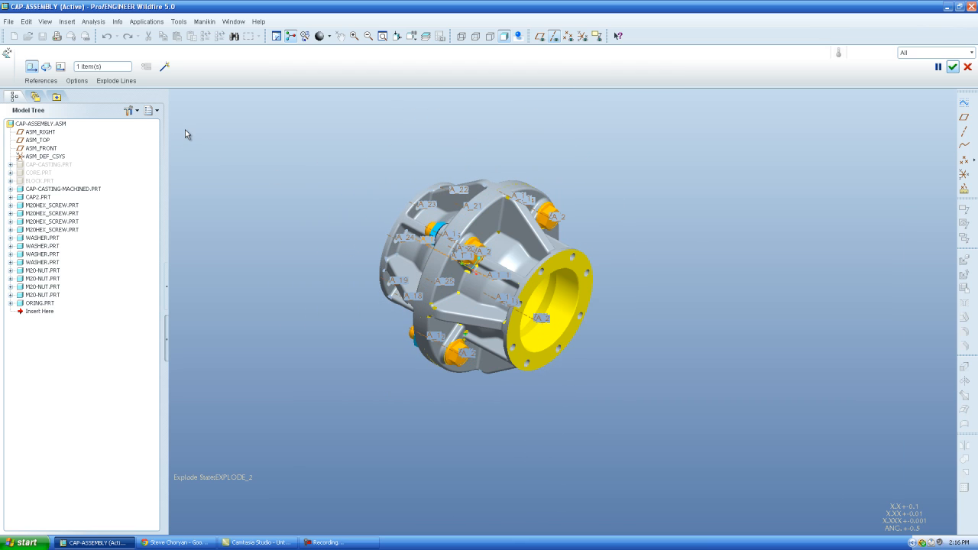
Step: Examine the motion options and the explode line settings for the position edit
left_click(79, 81)
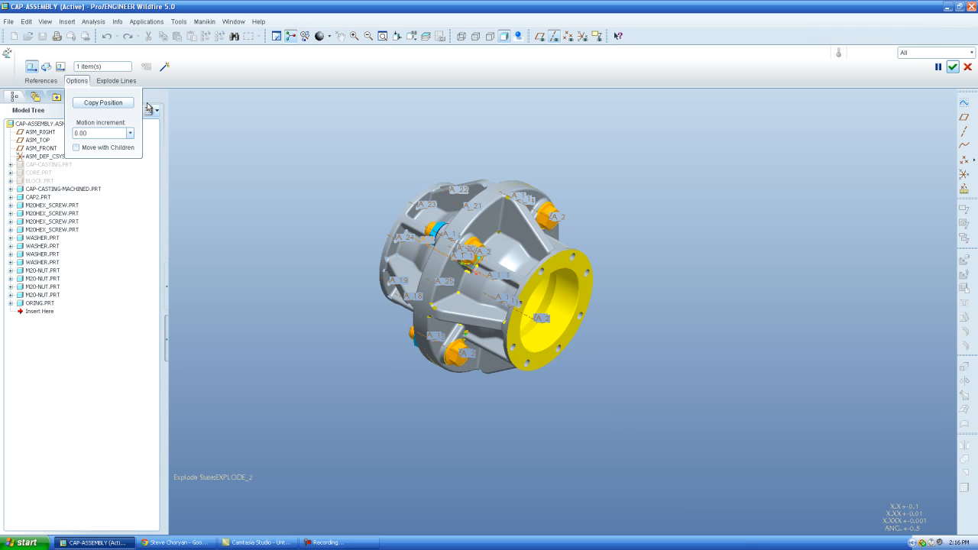
left_click(124, 82)
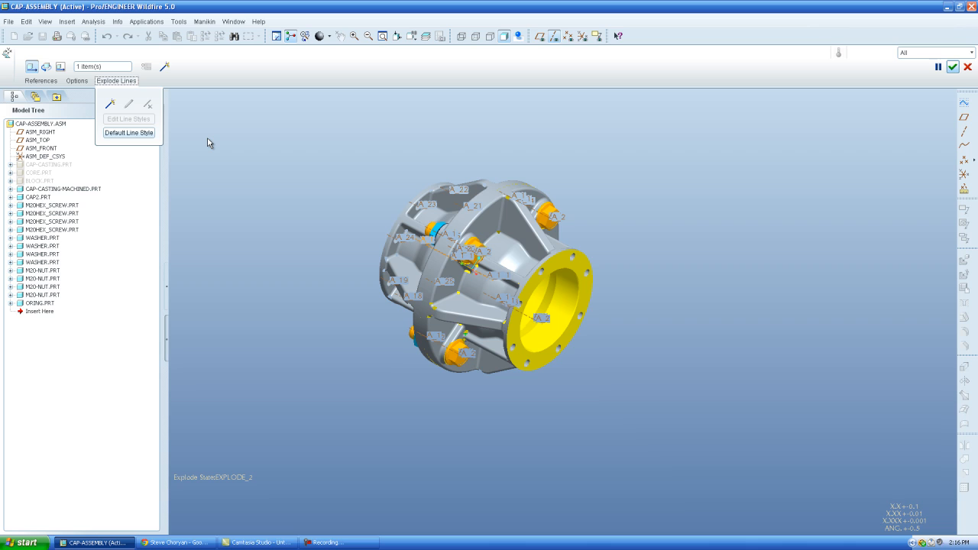
left_click(117, 81)
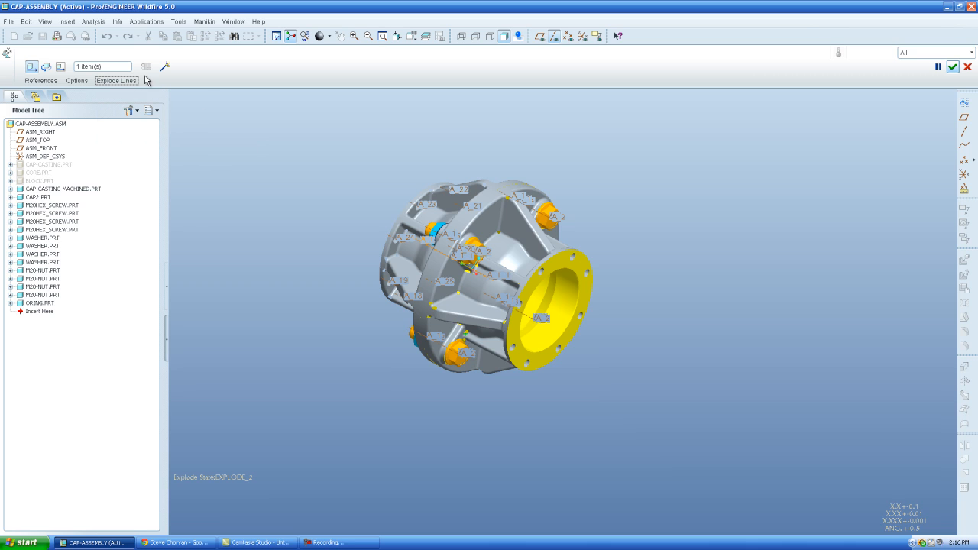
Step: Move CAP2.PRT along the central axis well clear of the machined casting and screws, and accept the new position
left_click(517, 246)
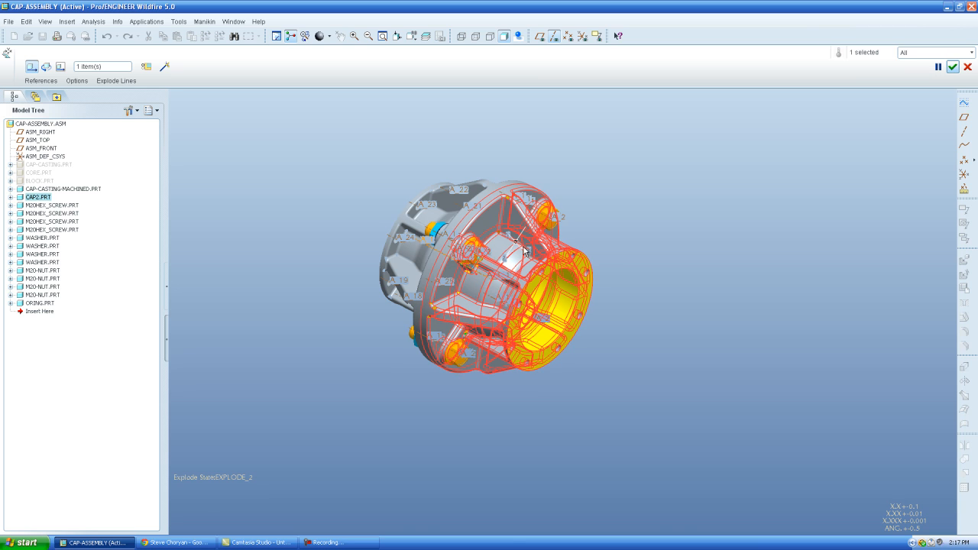
scroll(524, 251, "down", 5)
scroll(516, 251, "down", 4)
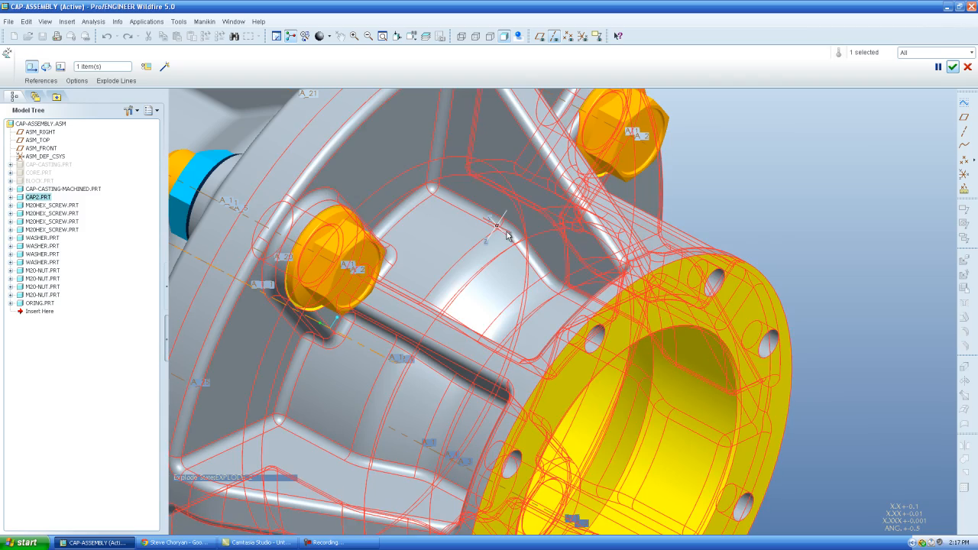
middle_click_drag(508, 235, 738, 375)
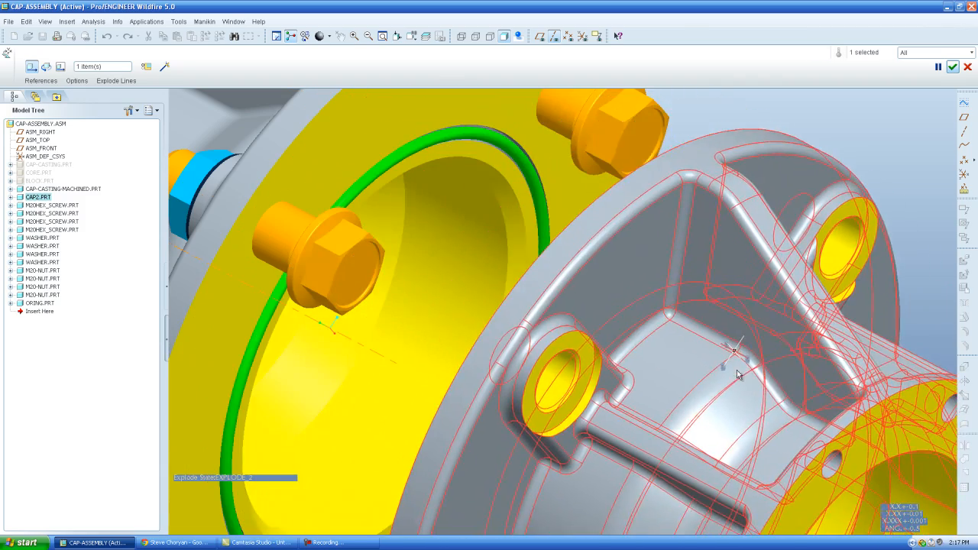
scroll(507, 266, "up", 3)
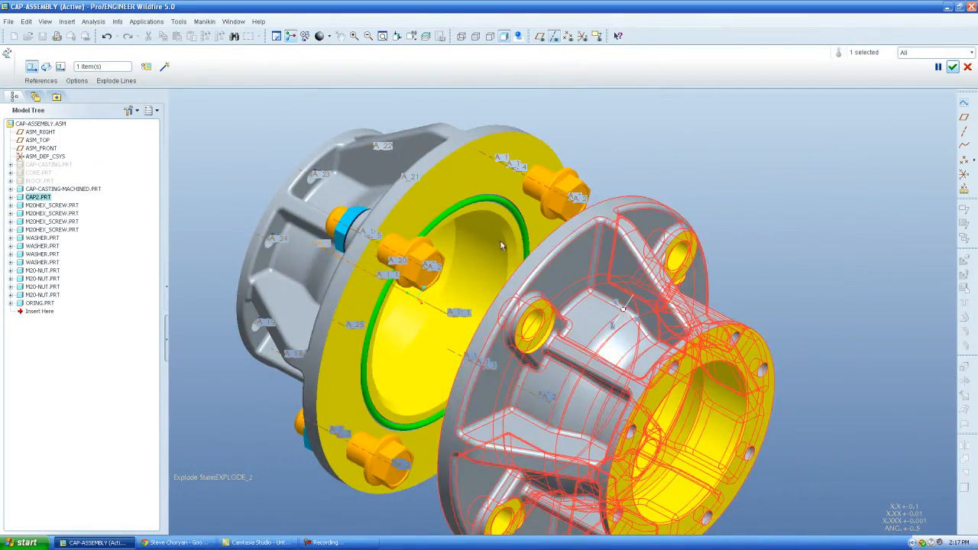
scroll(501, 245, "up", 2)
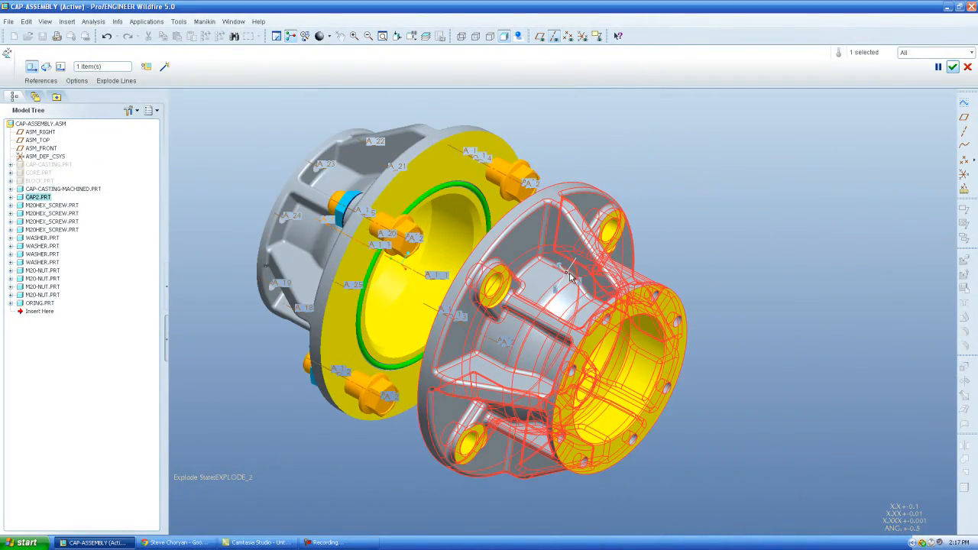
left_click_drag(570, 277, 669, 291)
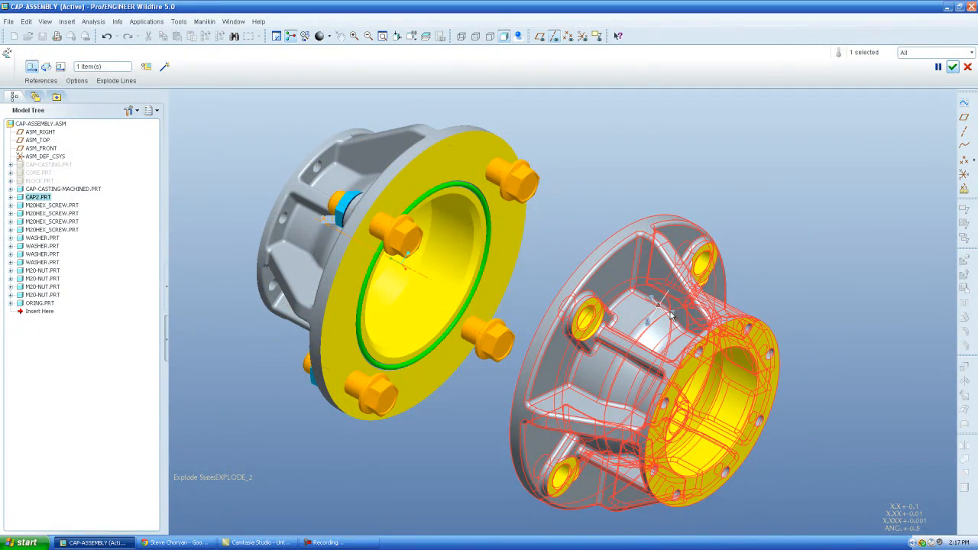
left_click_drag(668, 316, 795, 400)
scroll(402, 202, "up", 3)
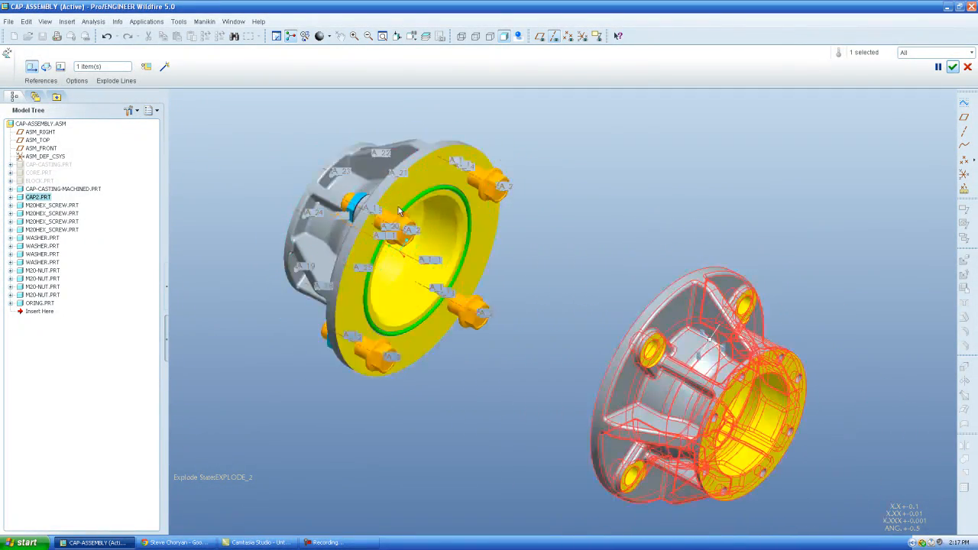
middle_click_drag(499, 260, 505, 280)
left_click(953, 67)
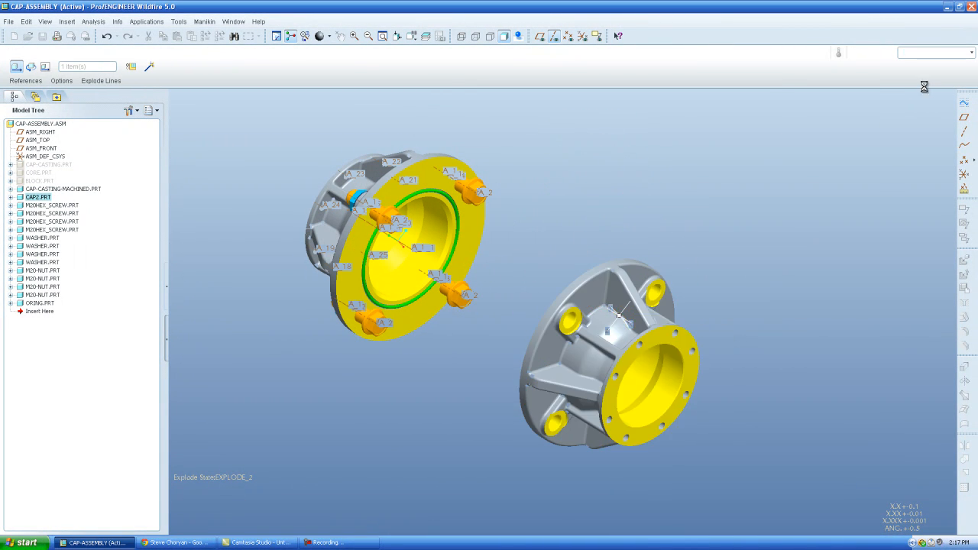
Step: Reopen position editing for Explode_2 and choose the central axis as movement reference, using the Axis selection filter
scroll(623, 402, "up", 1)
scroll(550, 178, "down", 3)
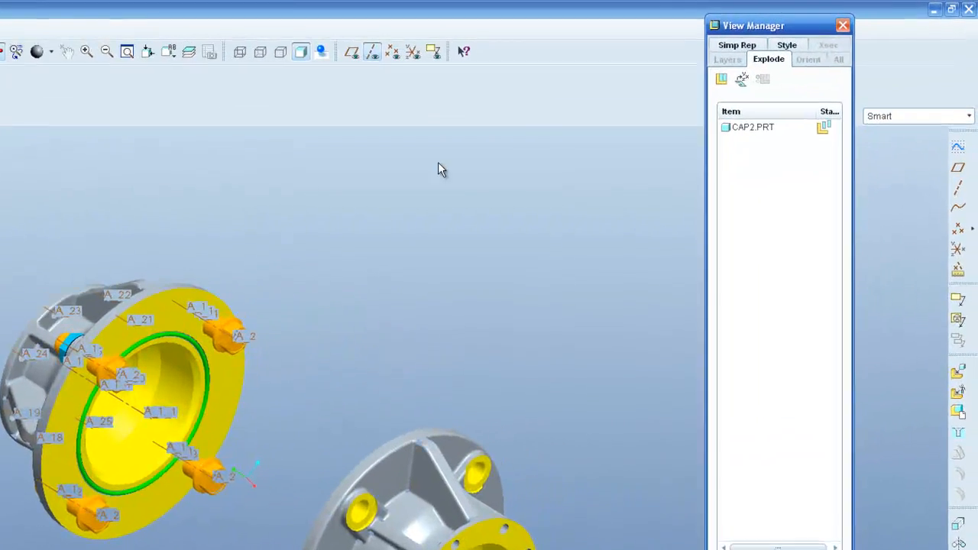
left_click(729, 83)
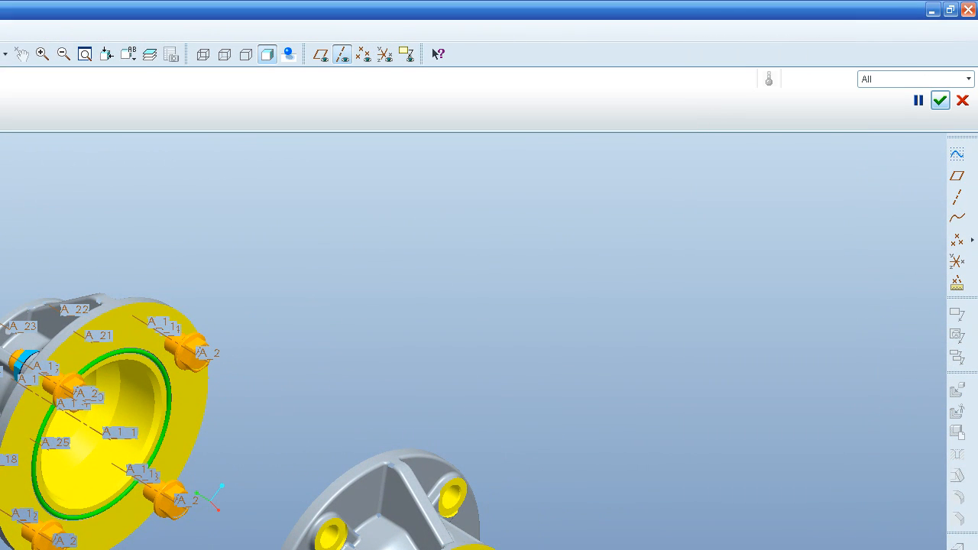
left_click(864, 80)
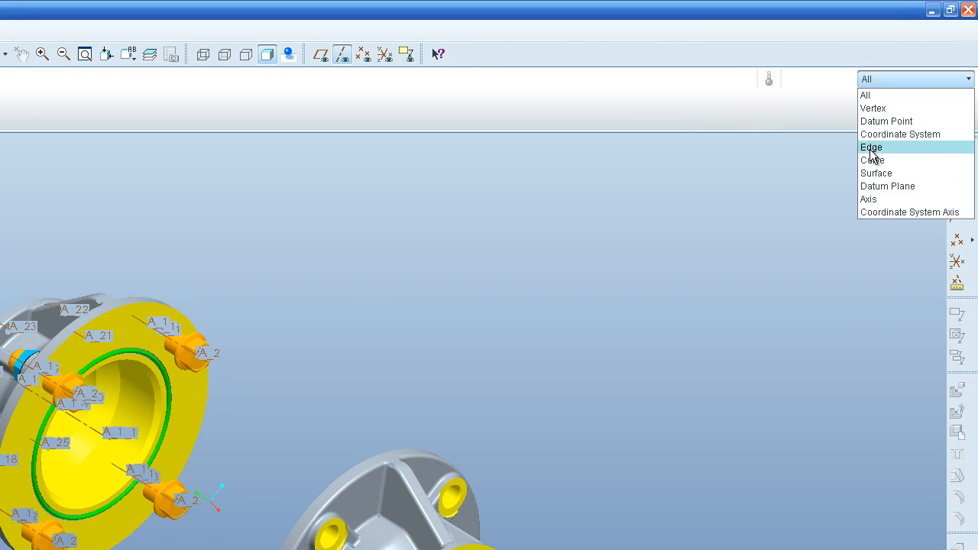
left_click(874, 200)
left_click(74, 418)
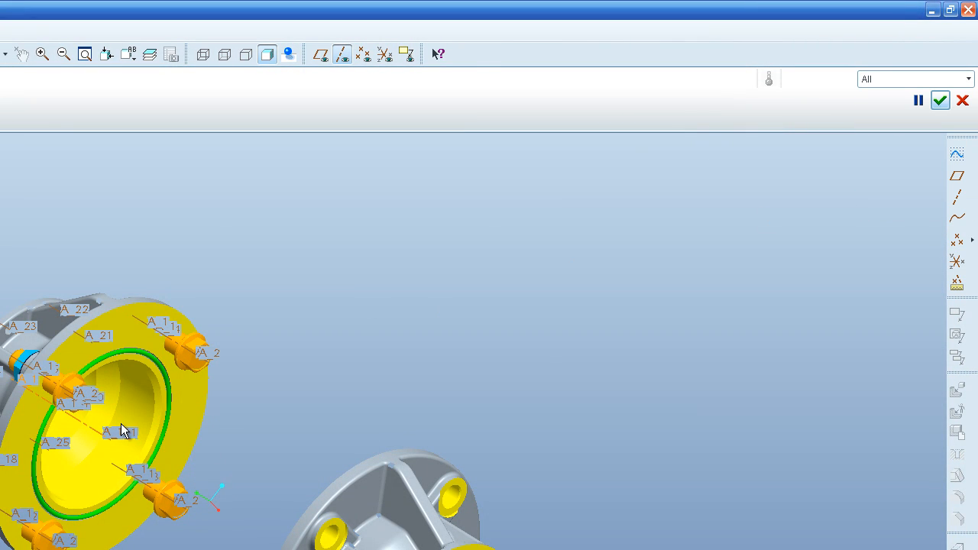
Step: Move the four M20HEX_SCREW.PRT components together along the central axis to beyond the outer face of CAP2.PRT, and accept the new position
left_click(68, 398)
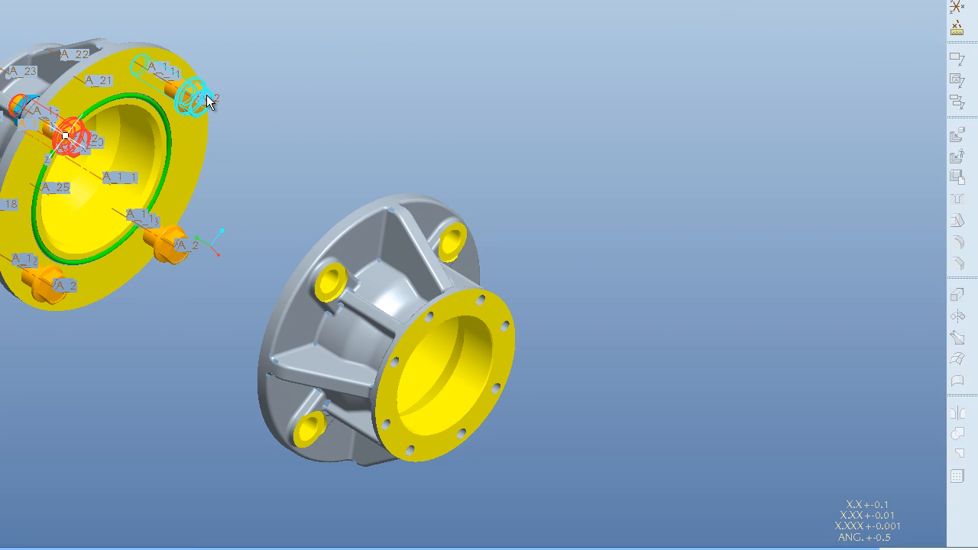
left_click(207, 101, "ctrl")
left_click(183, 256, "ctrl")
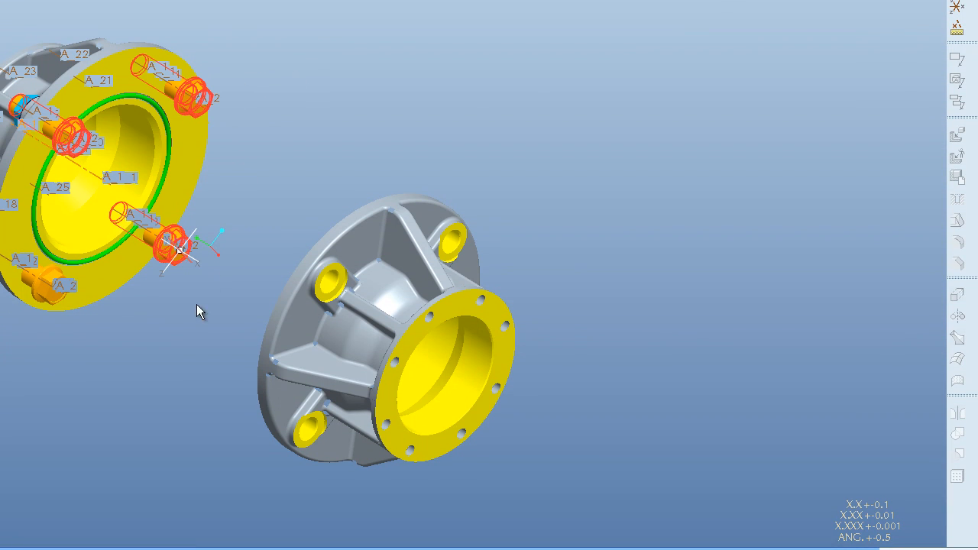
left_click(55, 296, "ctrl")
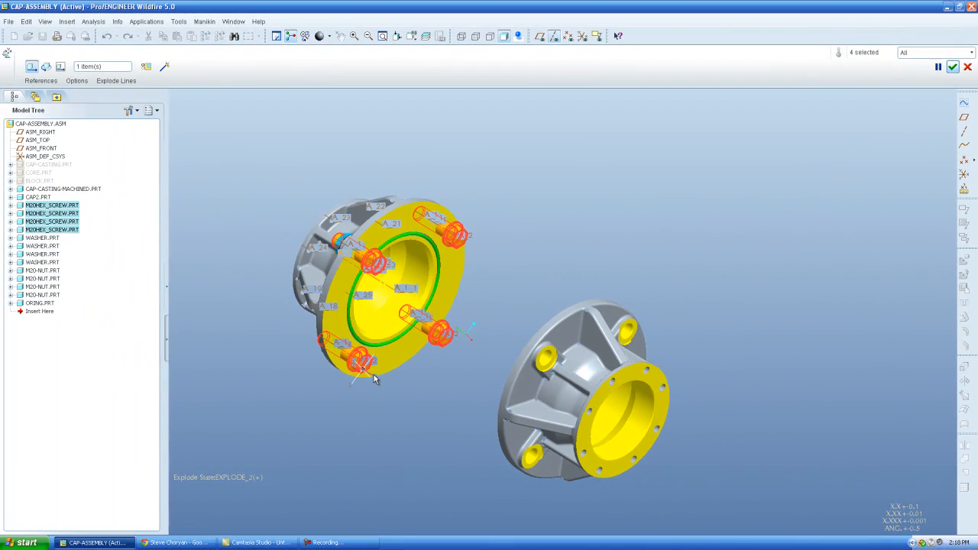
left_click_drag(374, 379, 692, 490)
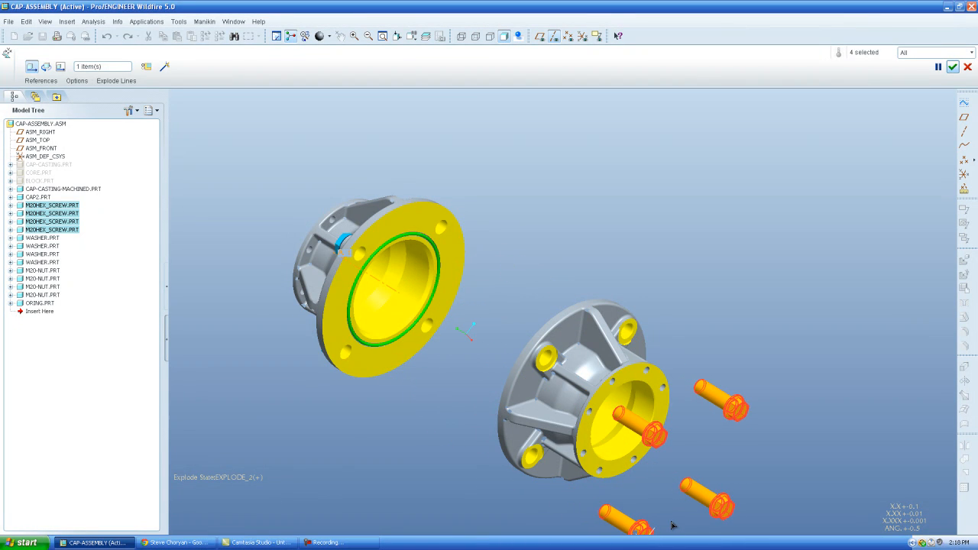
left_click(953, 66)
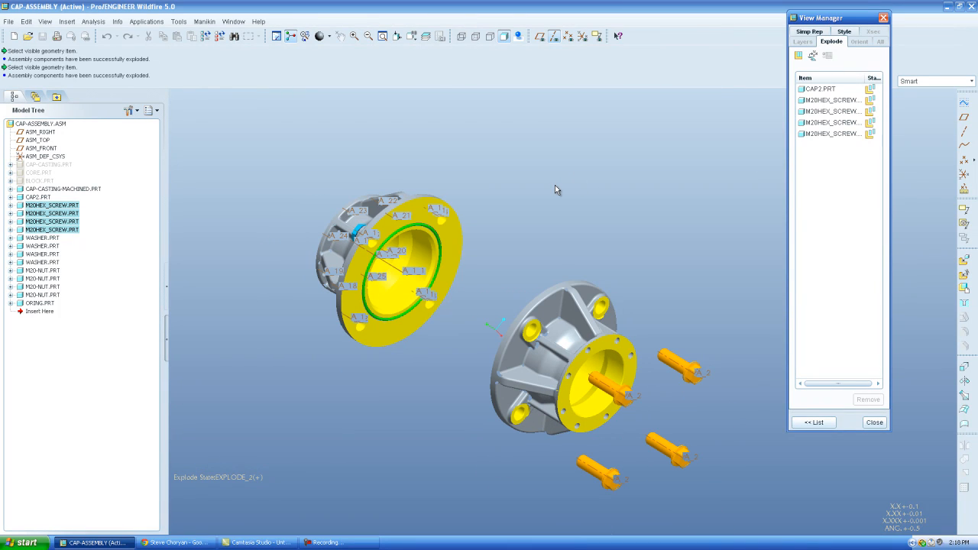
Step: Start another position edit for Explode_2 with the central axis as movement reference, using the Axis selection filter
left_click(813, 58)
left_click(110, 68)
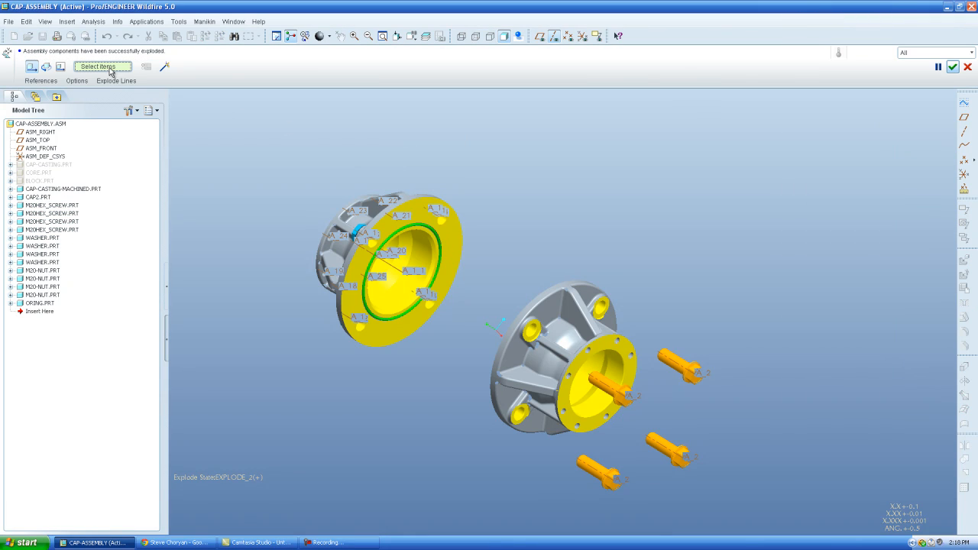
left_click(912, 58)
left_click(905, 139)
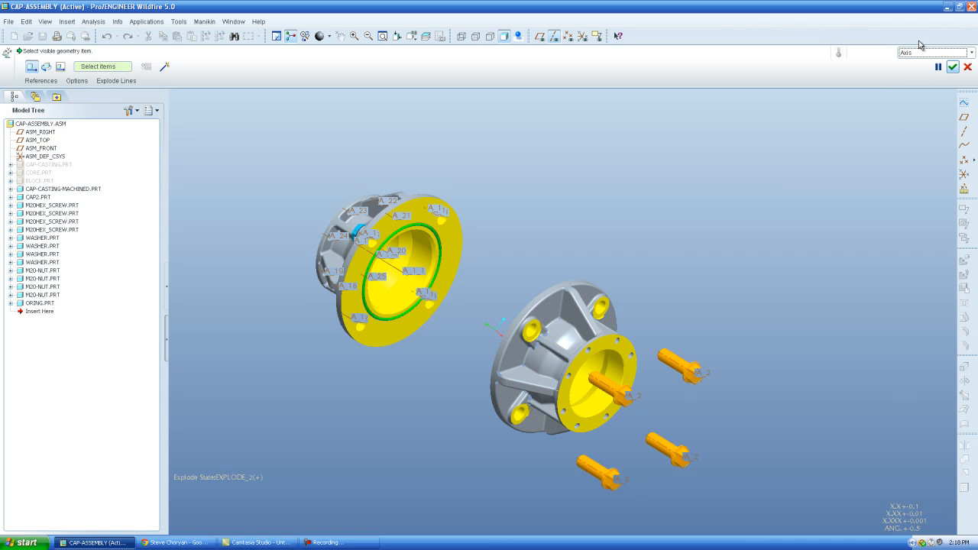
left_click(450, 246)
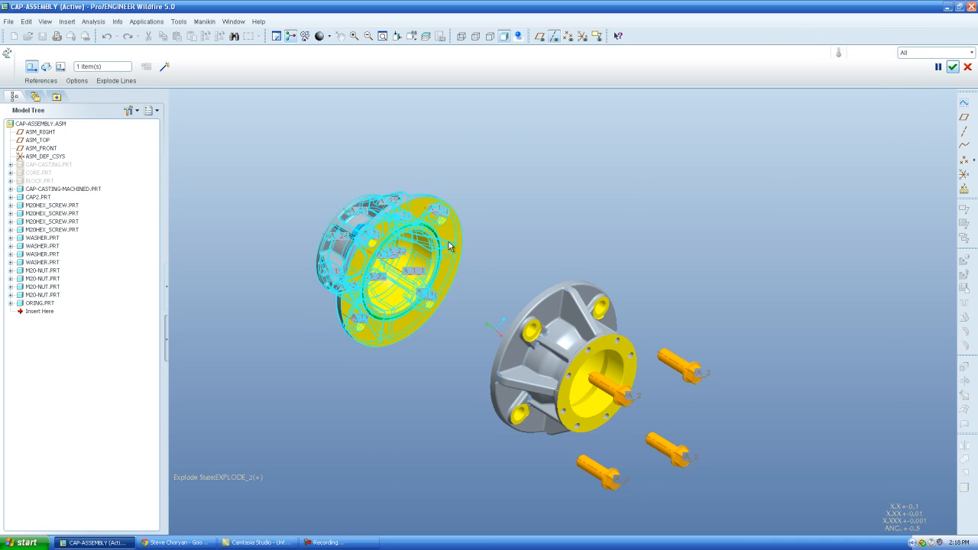
Step: Move ORING.PRT along the axis out of its groove to between the machined casting and CAP2.PRT, and accept the position
left_click(430, 231)
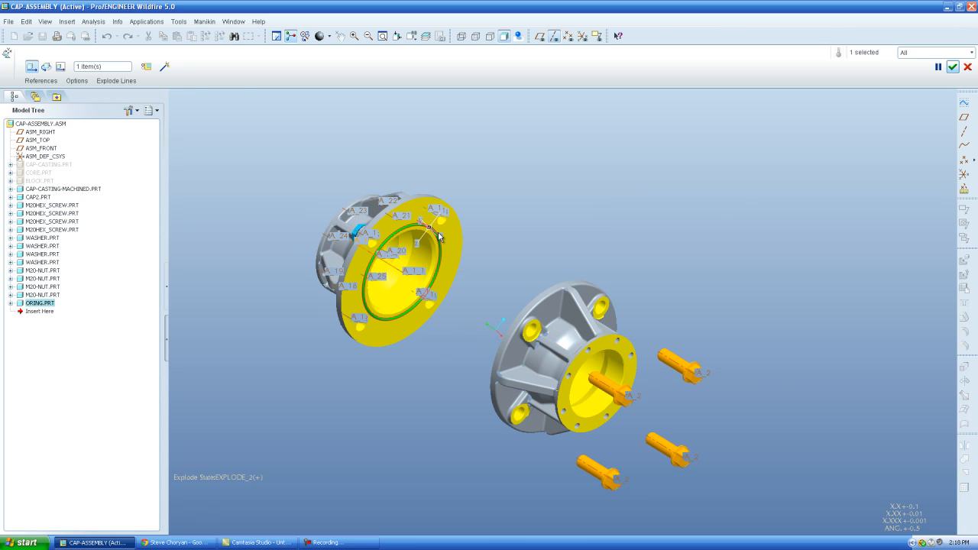
scroll(438, 237, "down", 5)
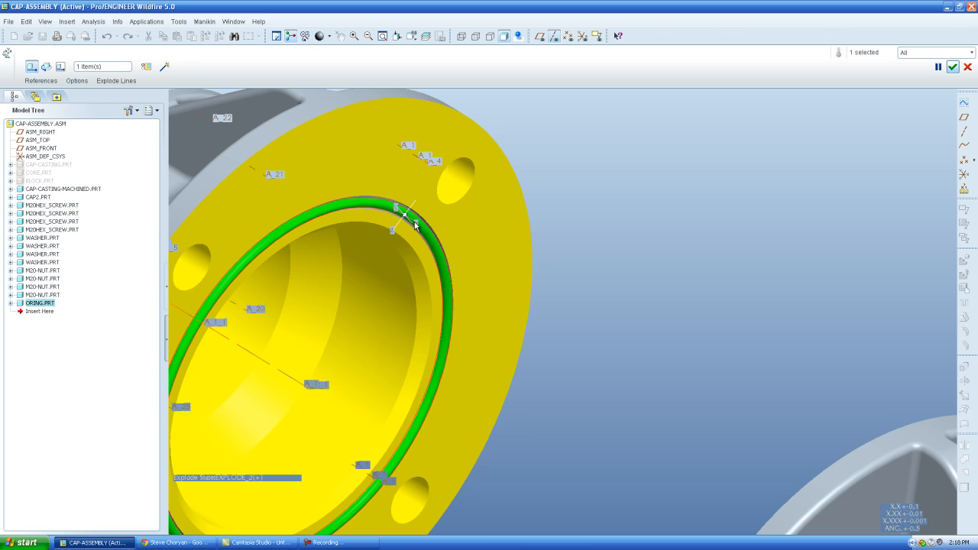
left_click_drag(413, 224, 644, 333)
scroll(580, 185, "up", 1)
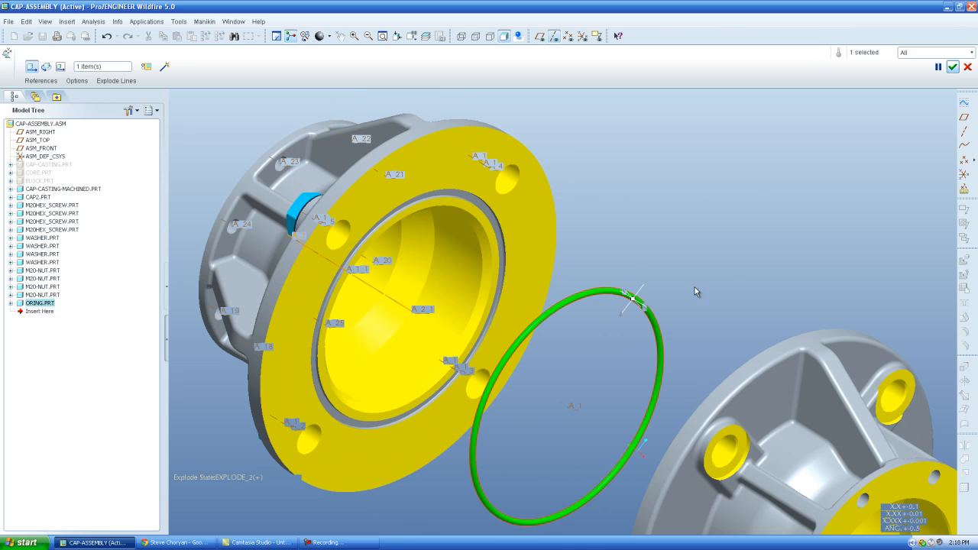
scroll(667, 314, "down", 3)
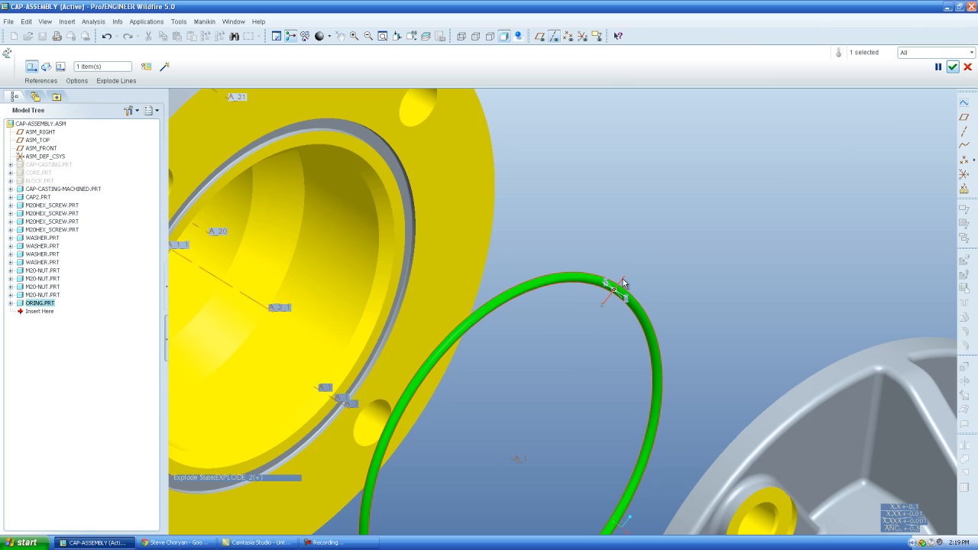
scroll(600, 273, "down", 3)
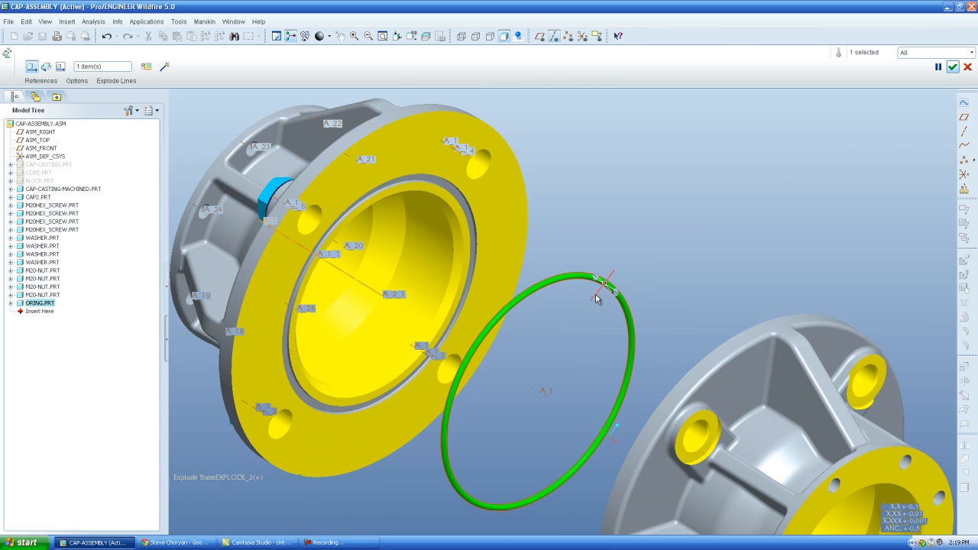
left_click_drag(598, 298, 589, 323)
scroll(568, 339, "down", 3)
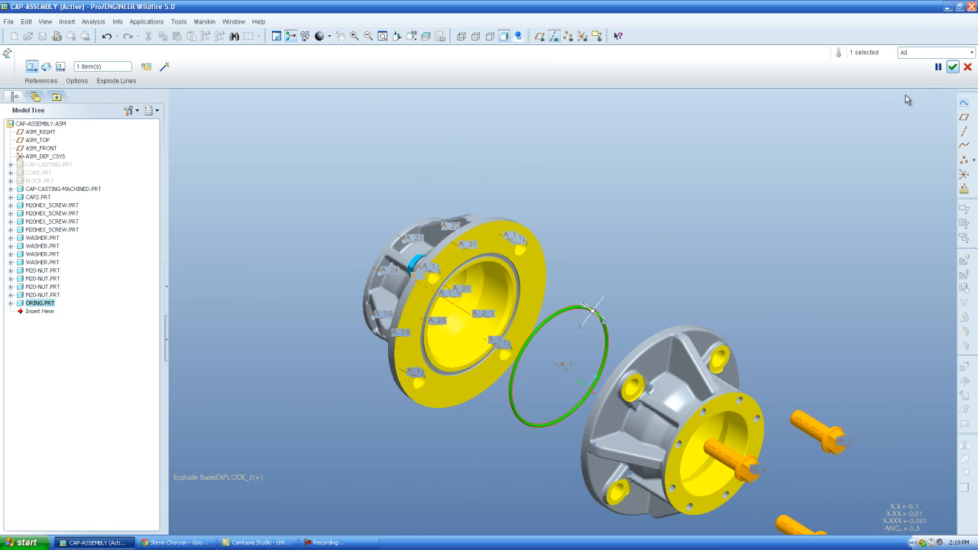
left_click(953, 68)
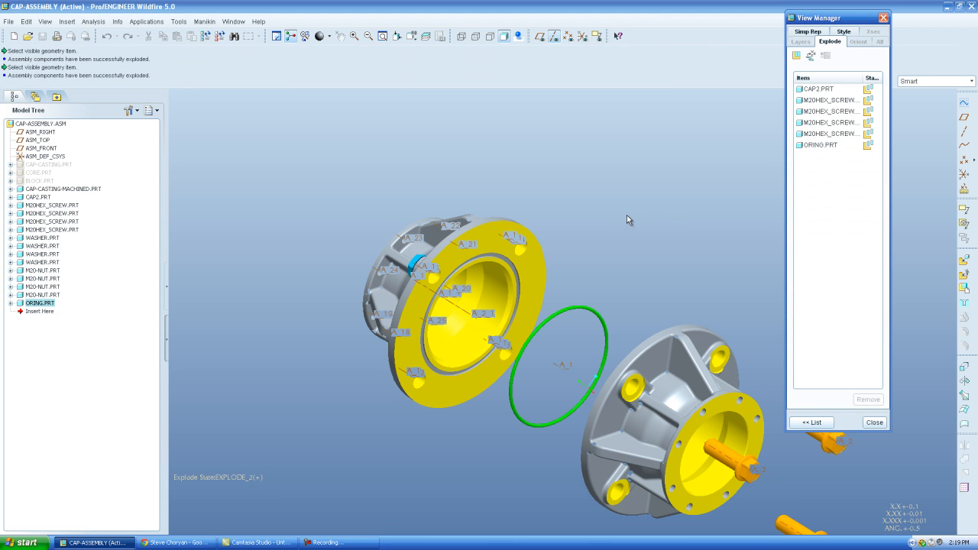
Step: Reopen position editing from the nut side of the assembly and choose the bolt-hole axis at a nut as reference, using the Axis filter
middle_click_drag(546, 255, 466, 410)
scroll(466, 410, "down", 1)
scroll(569, 408, "up", 2)
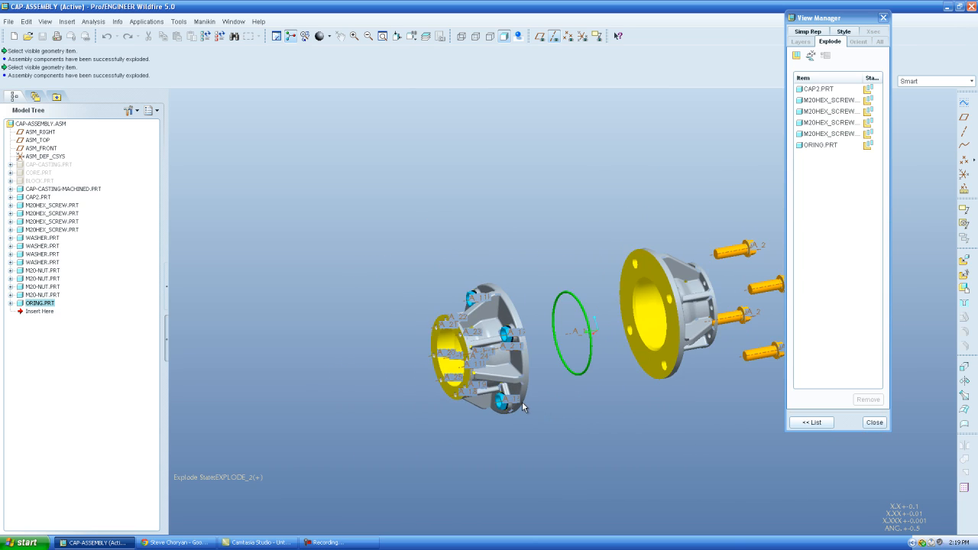
scroll(514, 396, "down", 1)
scroll(525, 233, "down", 1)
left_click(811, 55)
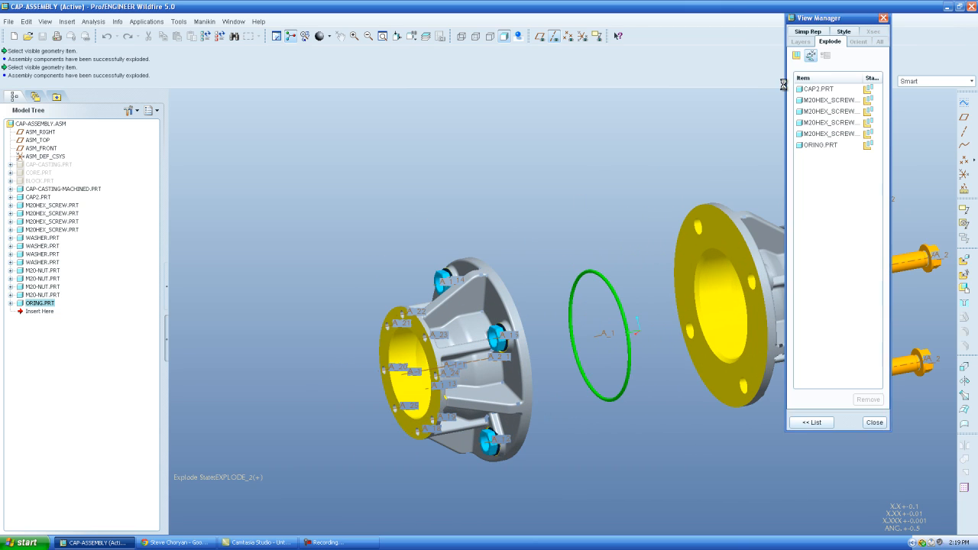
left_click(104, 66)
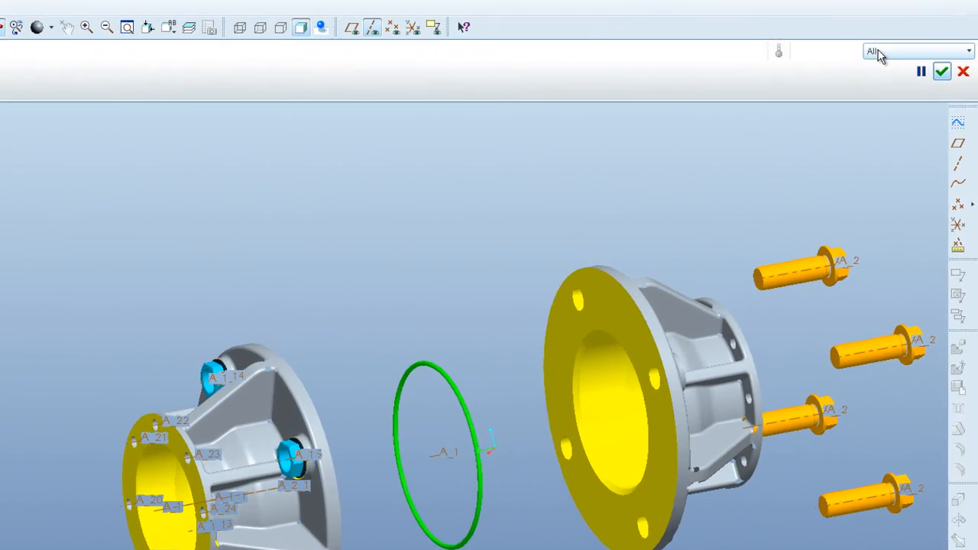
left_click(880, 56)
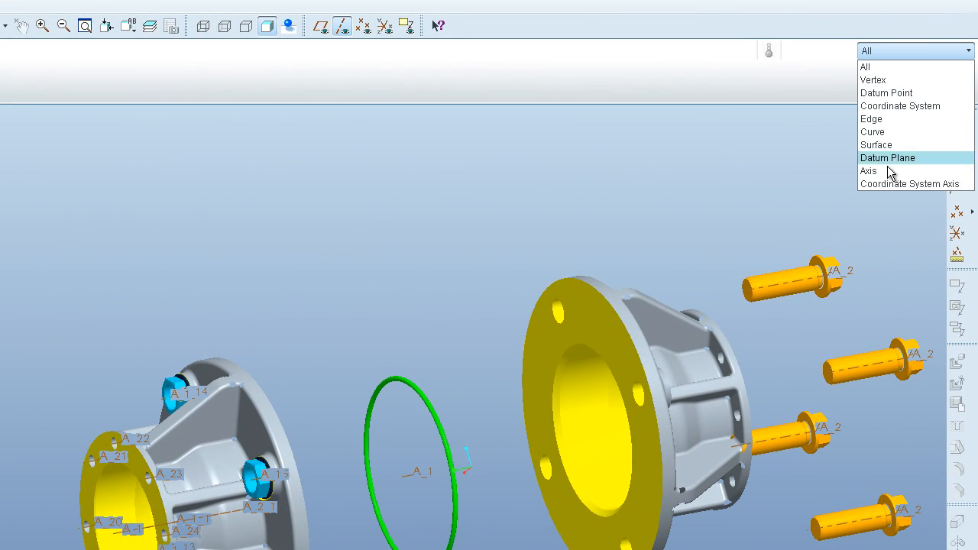
left_click(869, 171)
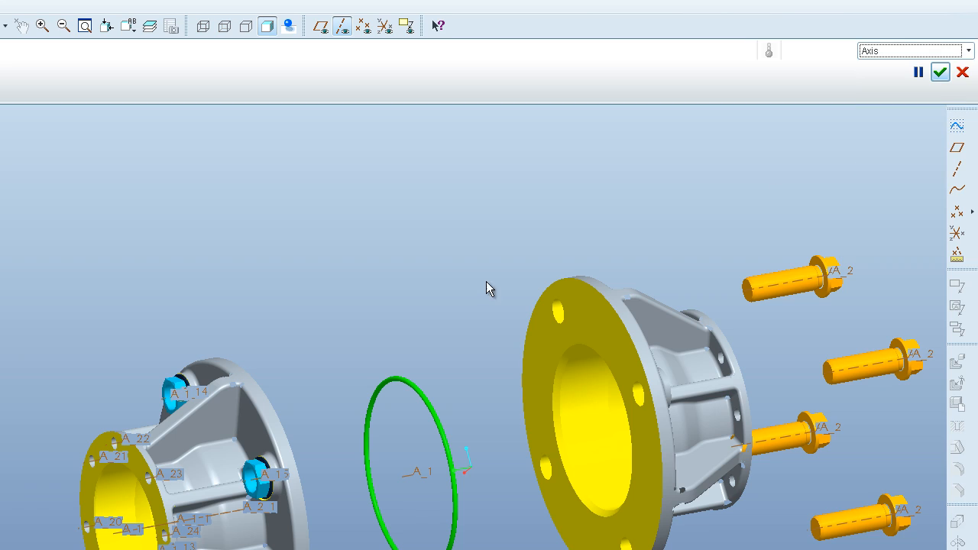
left_click(252, 480)
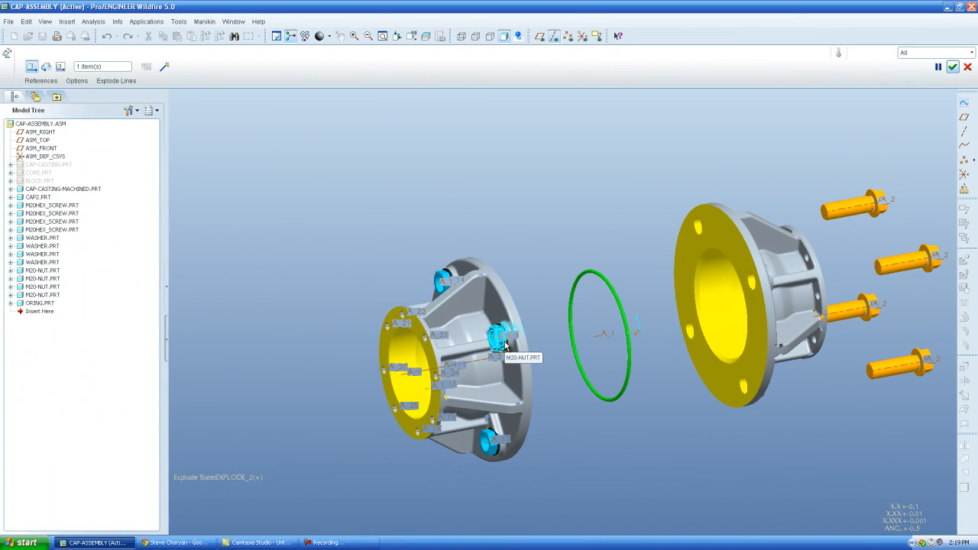
Step: Move the four M20-NUT.PRT components together along the axis to beyond the machined casting's small flange, and accept the new position
left_click(501, 336)
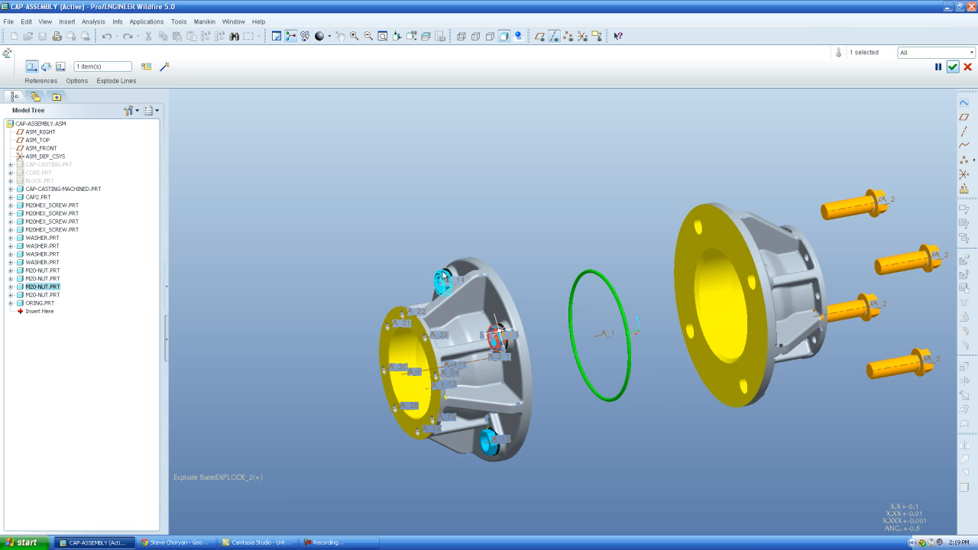
left_click(443, 281, "ctrl")
left_click(498, 442, "ctrl")
middle_click_drag(526, 294, 446, 375)
left_click(476, 329, "ctrl")
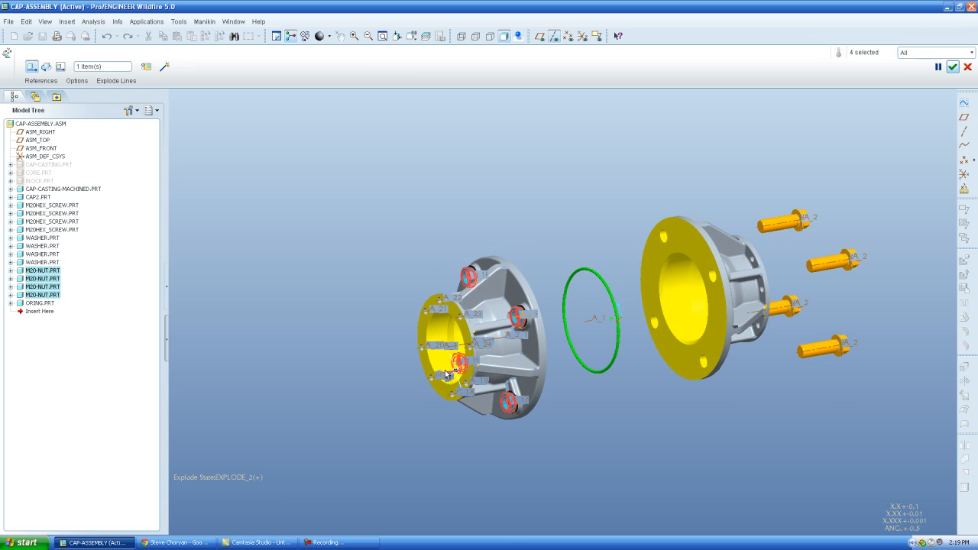
left_click_drag(447, 375, 349, 390)
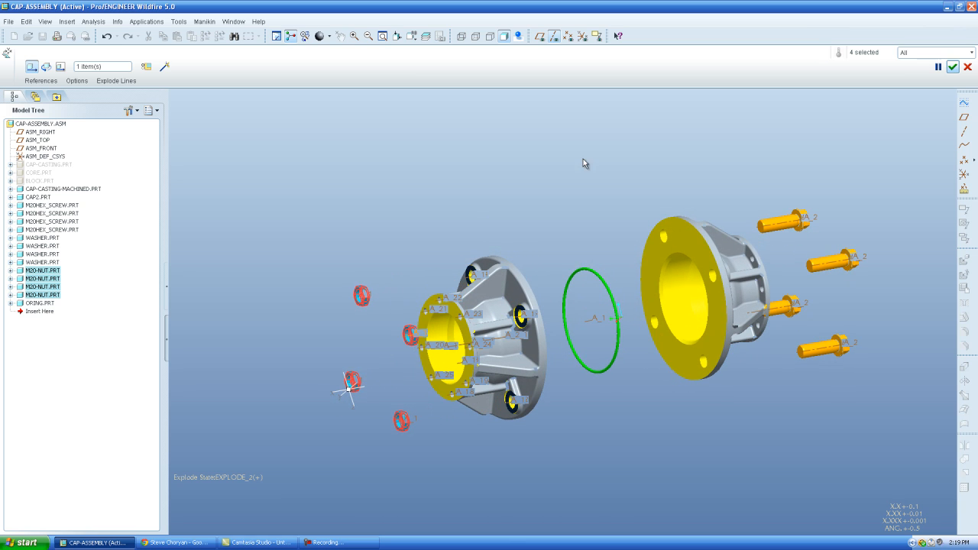
left_click(953, 66)
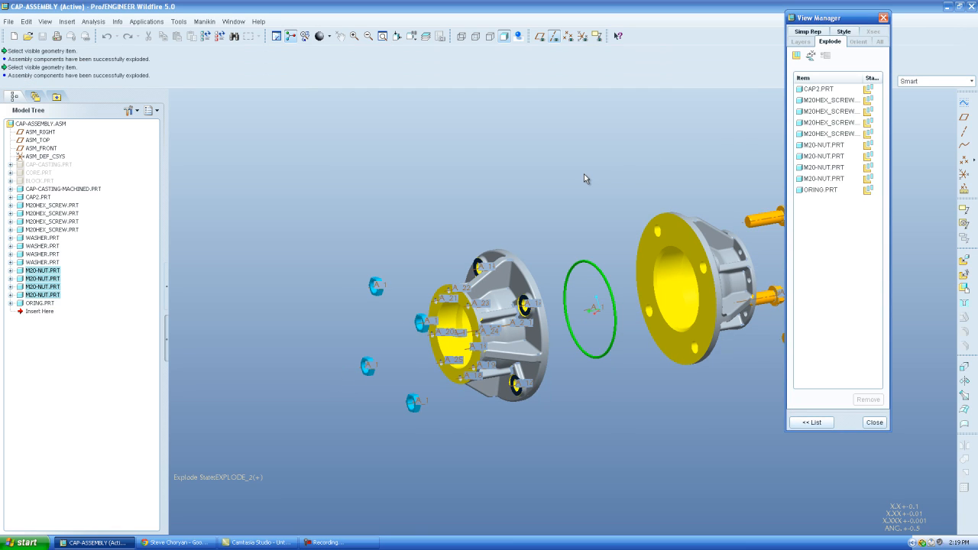
Step: Begin a new position edit and choose the axis through one of the washers as movement reference, using the Axis filter
left_click(811, 56)
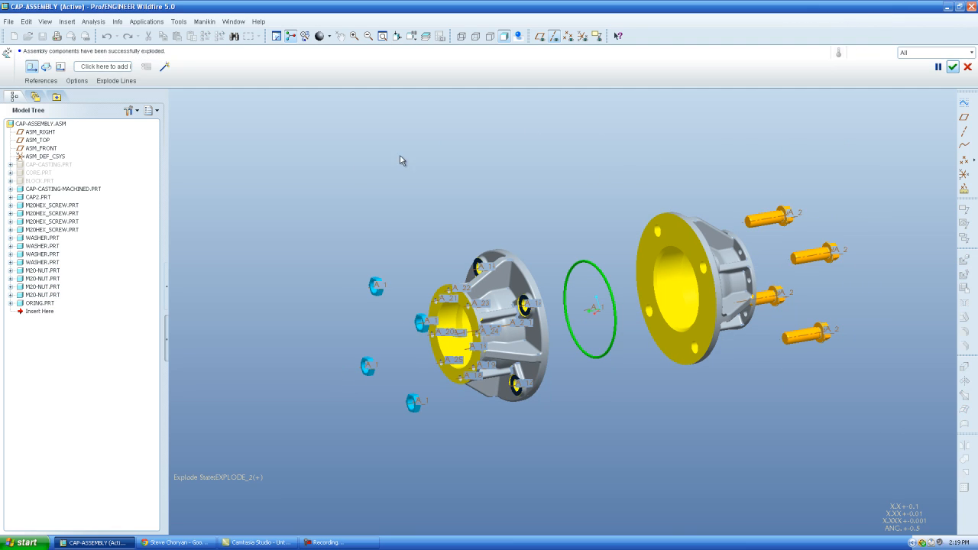
left_click(98, 67)
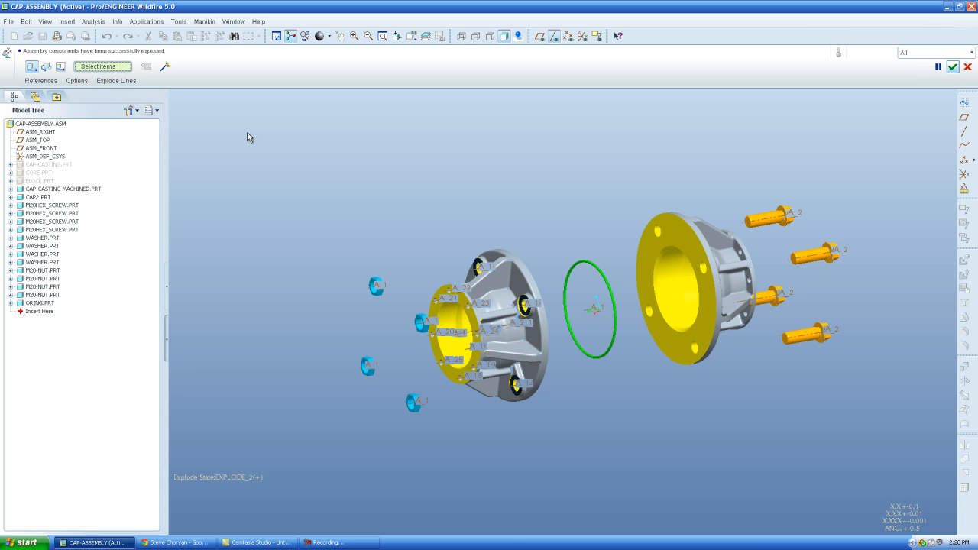
scroll(520, 317, "up", 5)
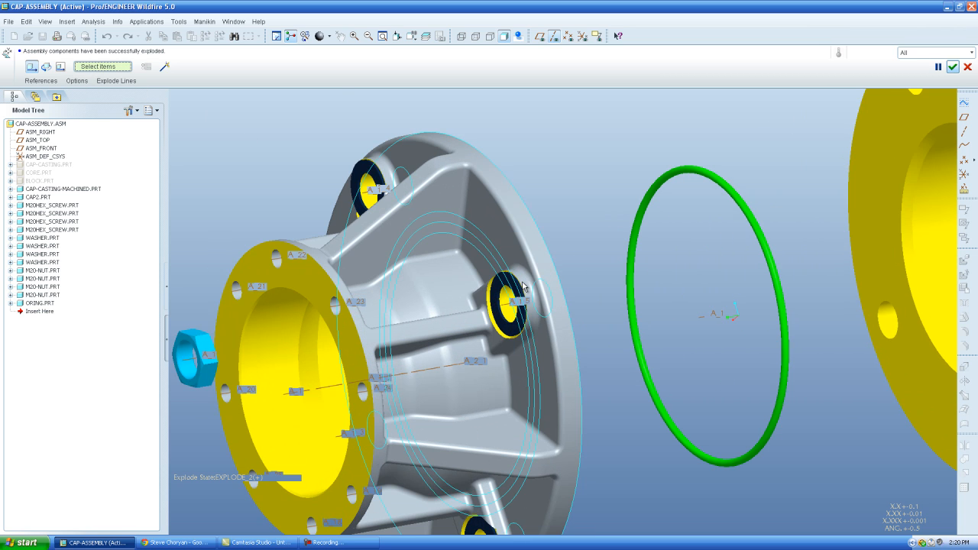
left_click(934, 53)
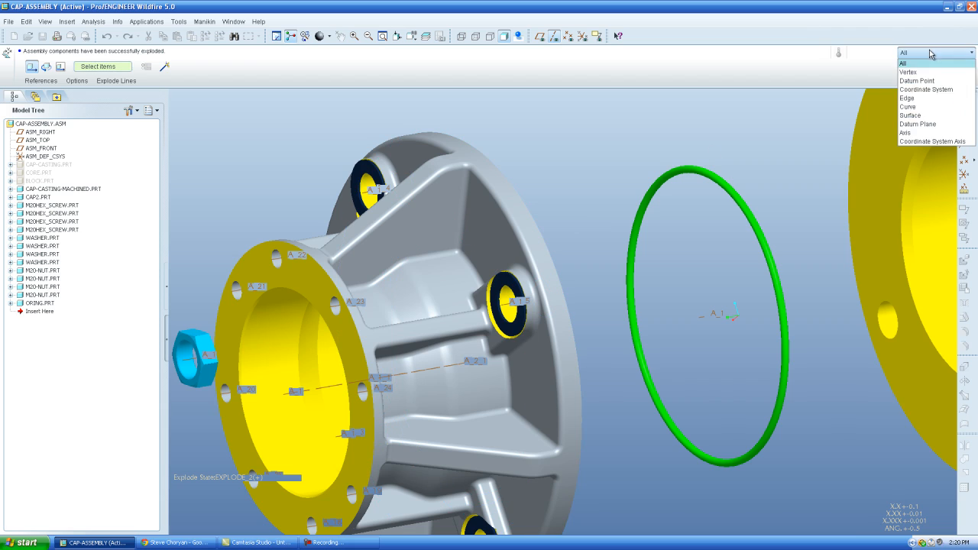
left_click(909, 133)
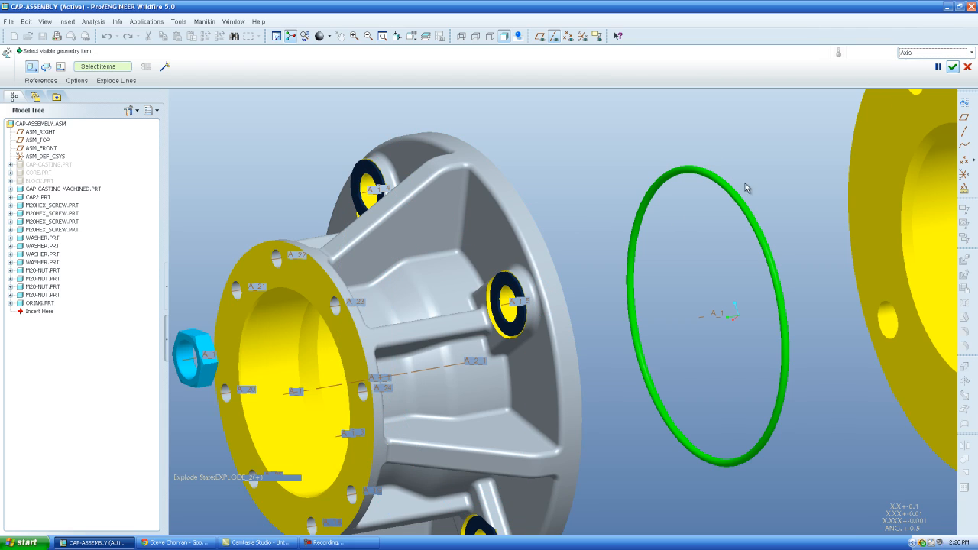
left_click(509, 305)
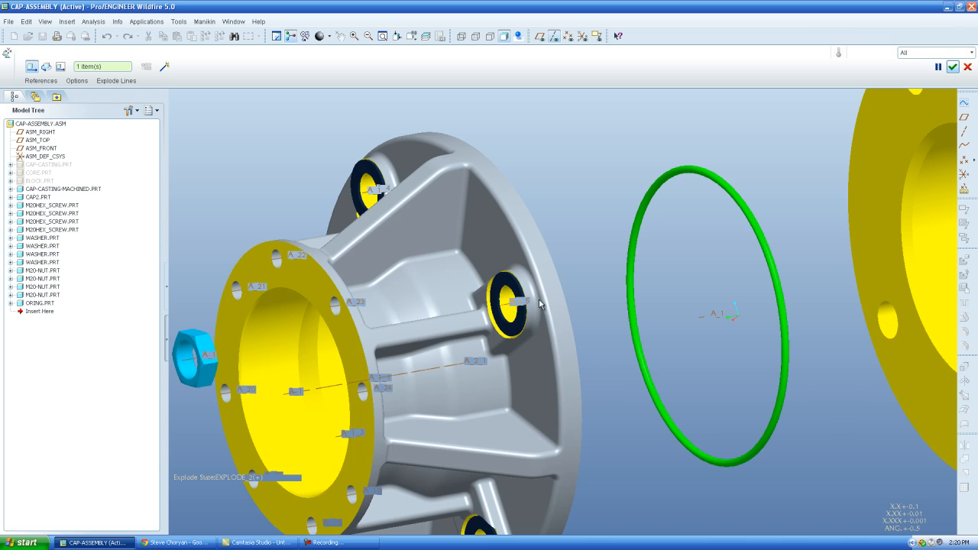
Step: Move the four WASHER.PRT components together along the axis to between the nuts and the machined casting, and accept the position
left_click(504, 281)
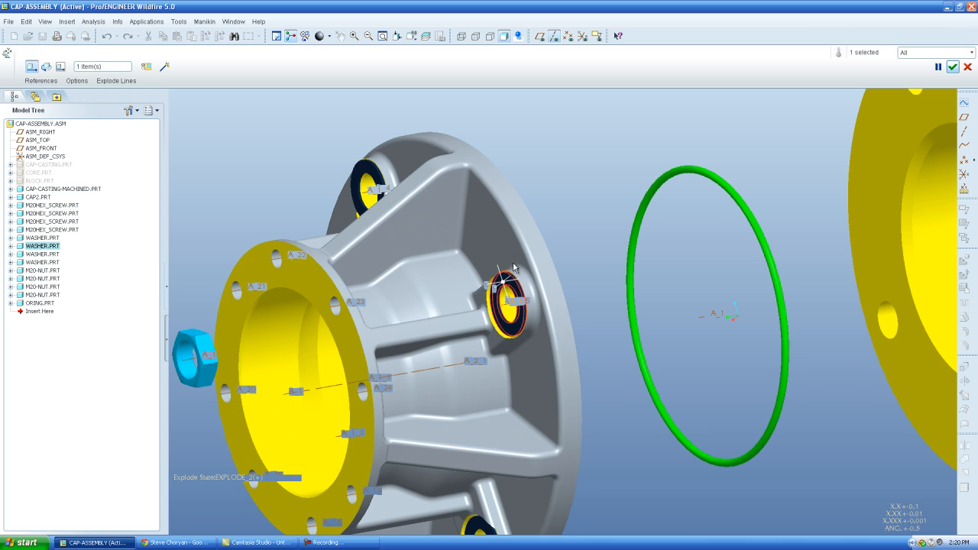
left_click(359, 177, "ctrl")
scroll(348, 134, "up", 4)
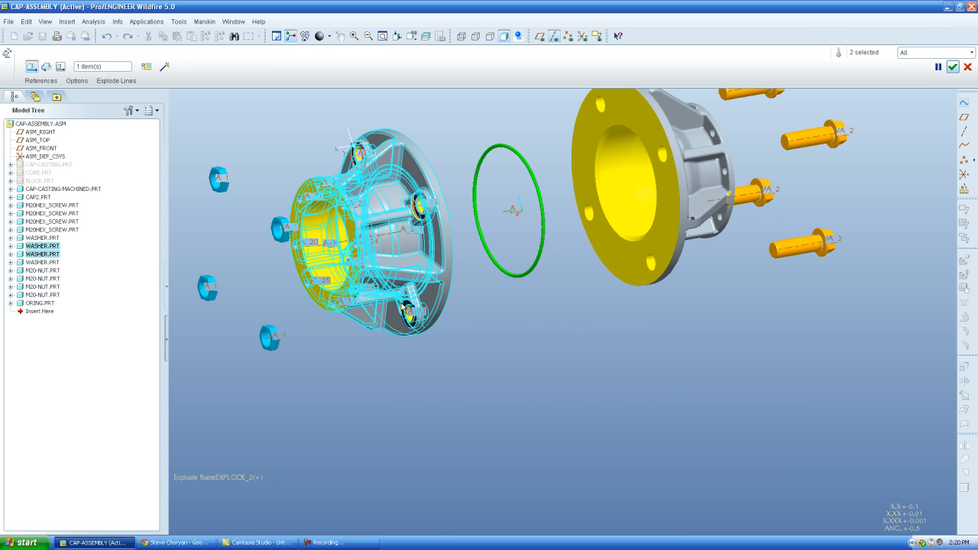
left_click(406, 304, "ctrl")
middle_click_drag(482, 255, 539, 197)
scroll(385, 236, "down", 4)
scroll(385, 236, "down", 2)
left_click(378, 231, "ctrl")
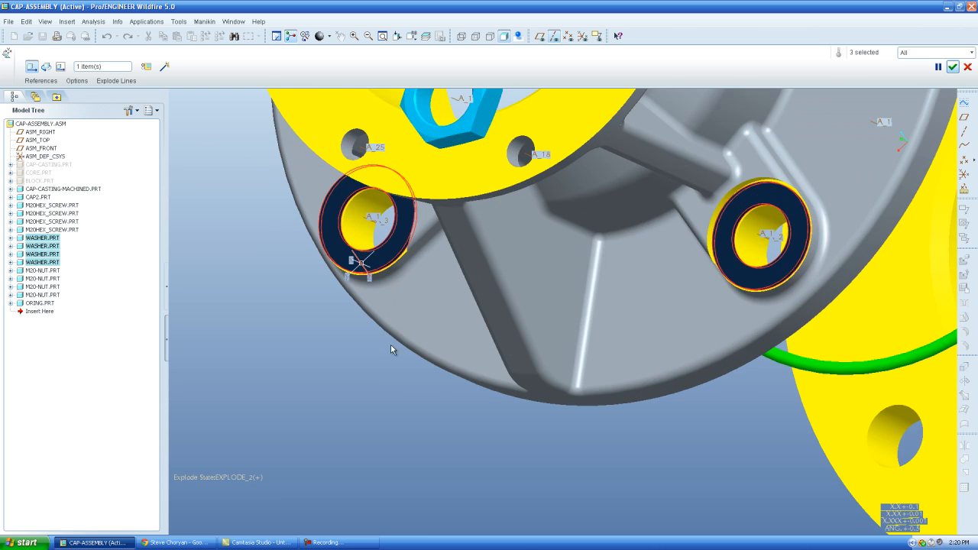
scroll(397, 371, "up", 6)
middle_click_drag(410, 352, 353, 386)
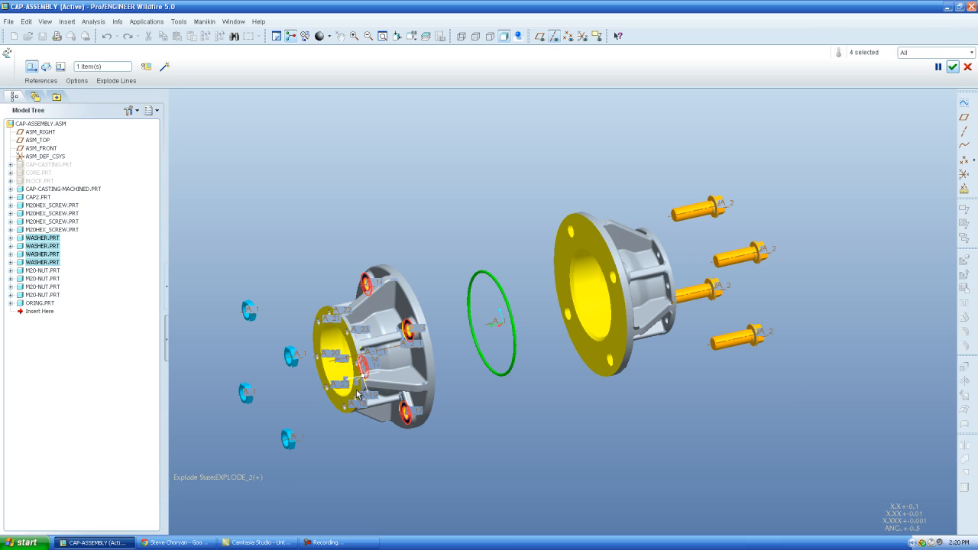
left_click_drag(353, 382, 268, 403)
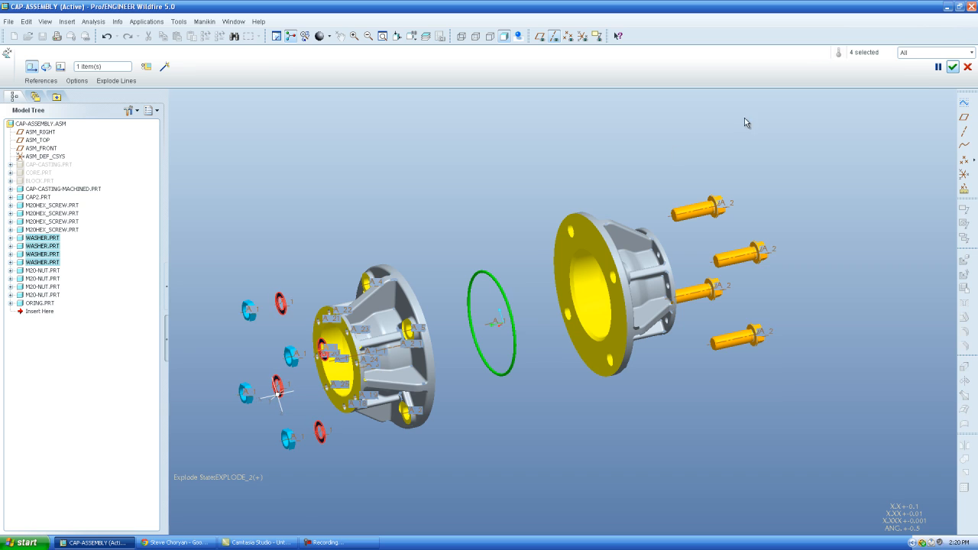
left_click(952, 66)
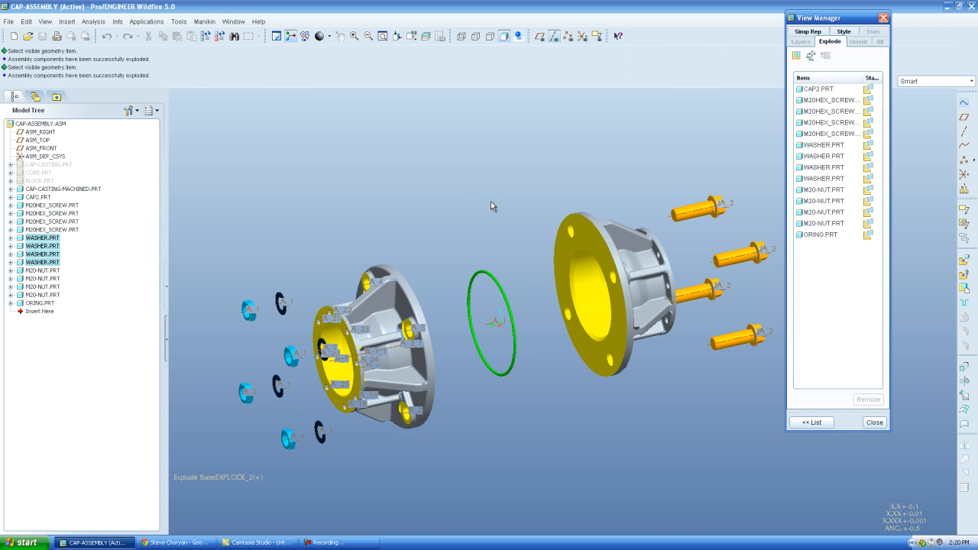
Step: Turn off the display of datum axes in the exploded assembly
middle_click_drag(437, 280, 403, 429)
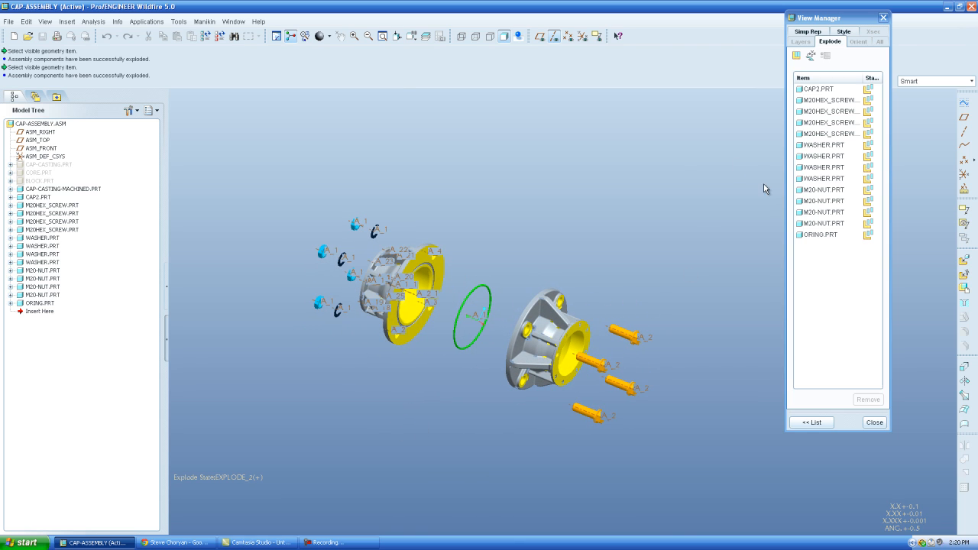
left_click(560, 40)
middle_click_drag(589, 364, 483, 368)
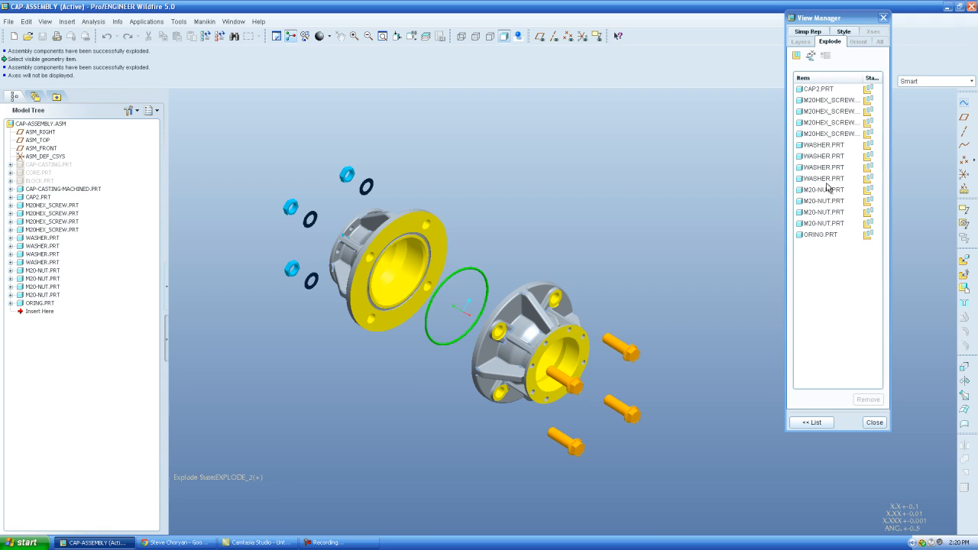
Step: Return to the list of explode states and save the modified Explode_2 with its Explode display element
left_click(810, 422)
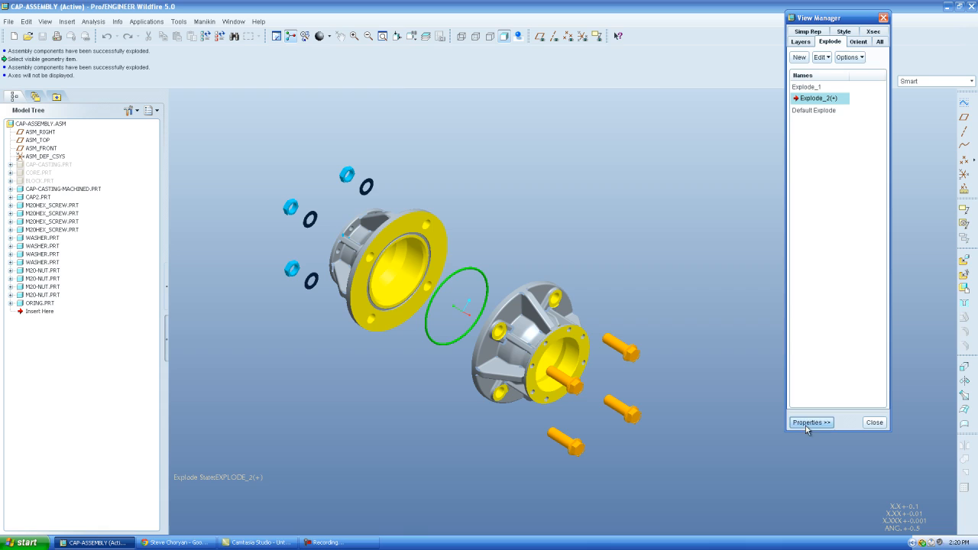
right_click(813, 103)
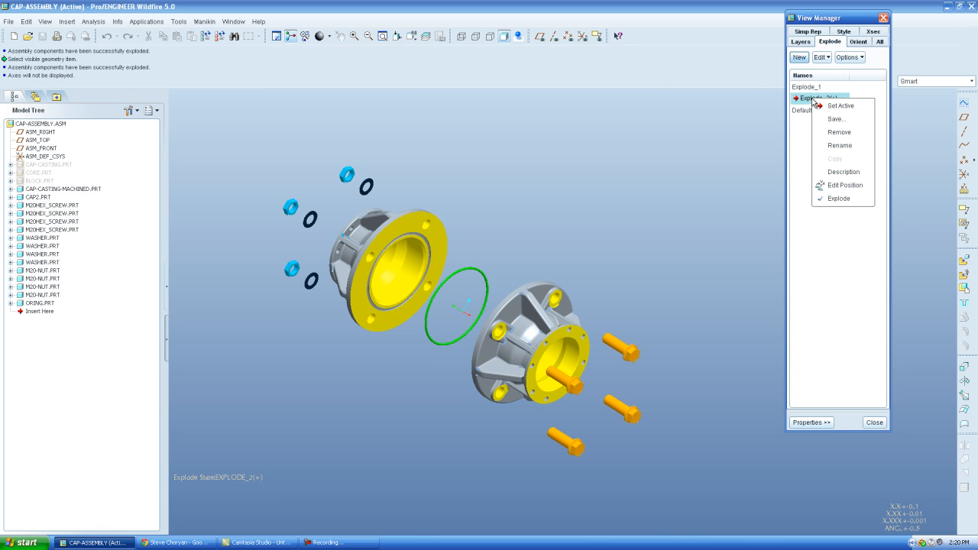
left_click(835, 119)
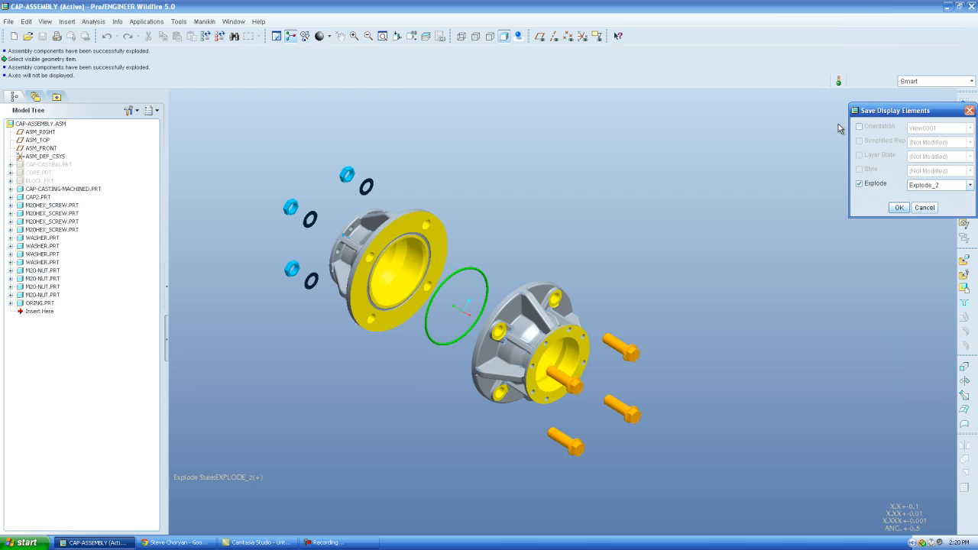
left_click(898, 207)
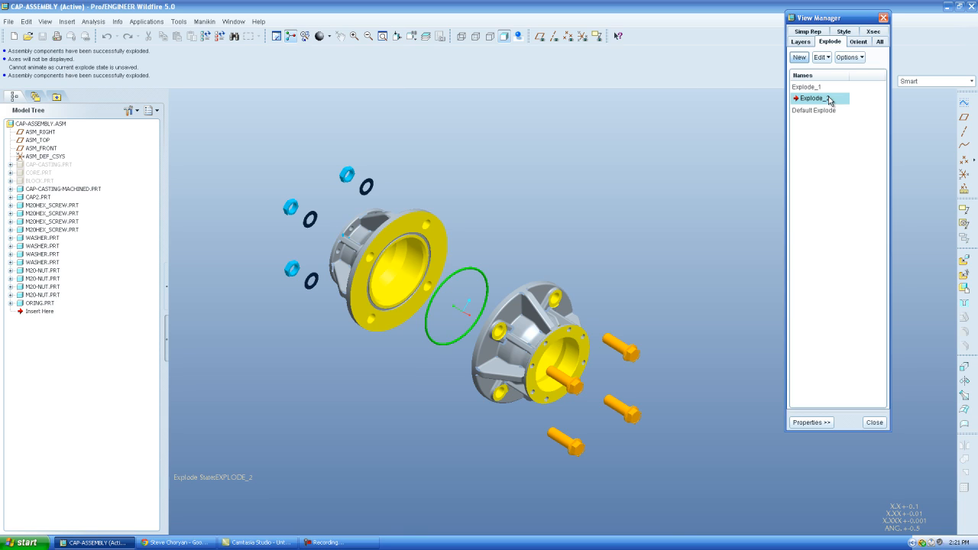
right_click(816, 101)
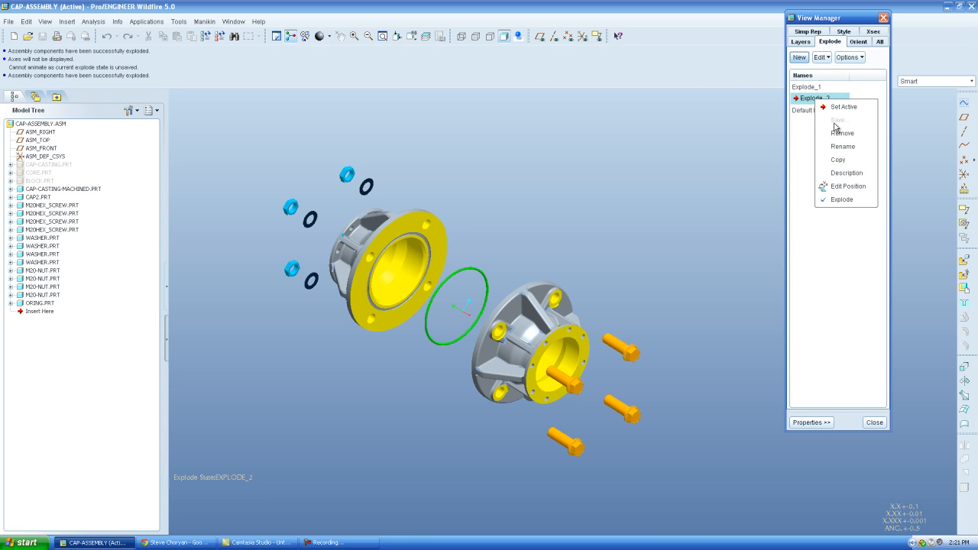
left_click(735, 169)
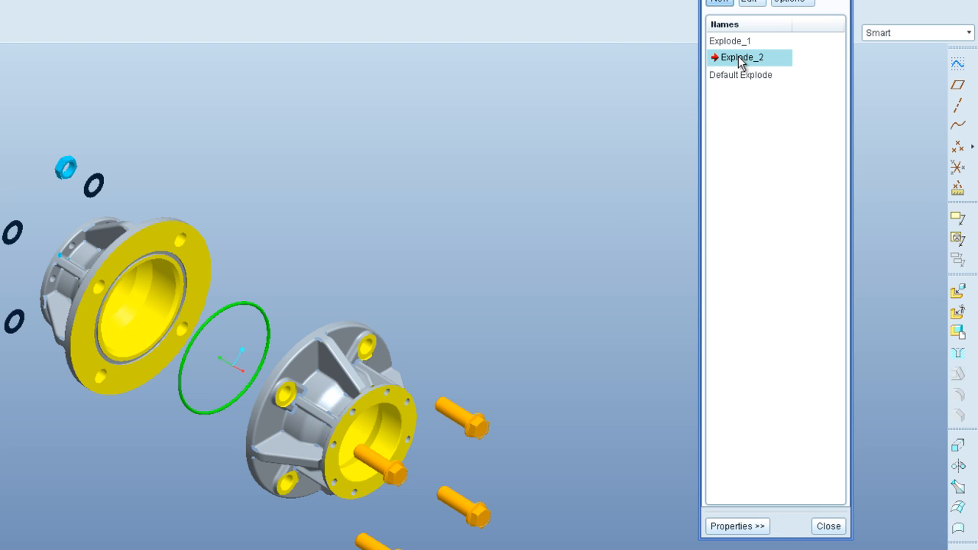
Step: Open the component list of Explode_2, start position editing for the four M20-NUT.PRT items, and exit without moving them
left_click(725, 526)
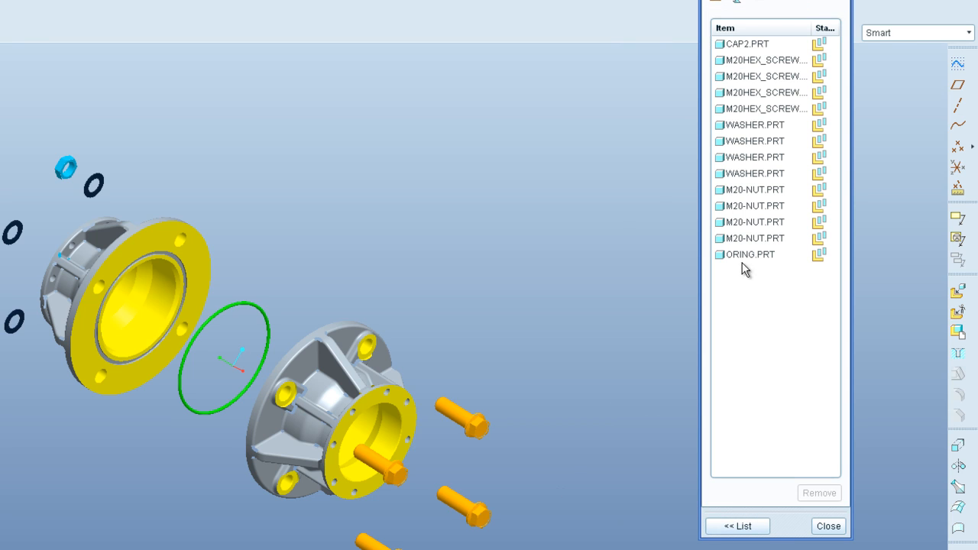
left_click(743, 238)
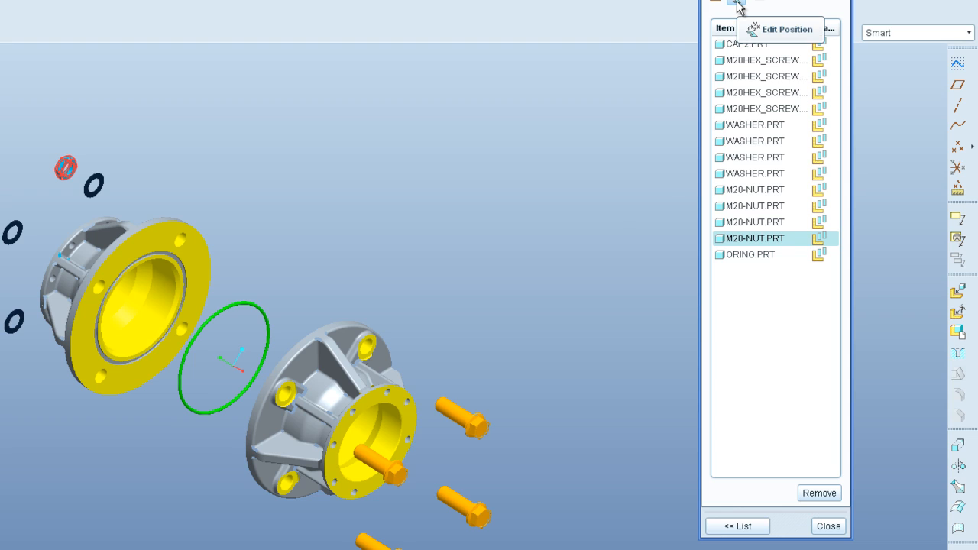
left_click(588, 156)
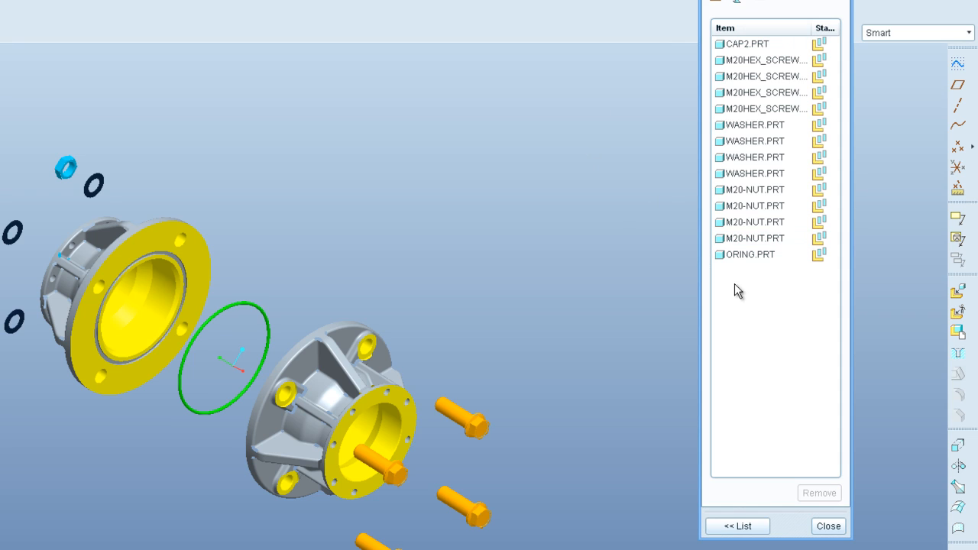
left_click(748, 233)
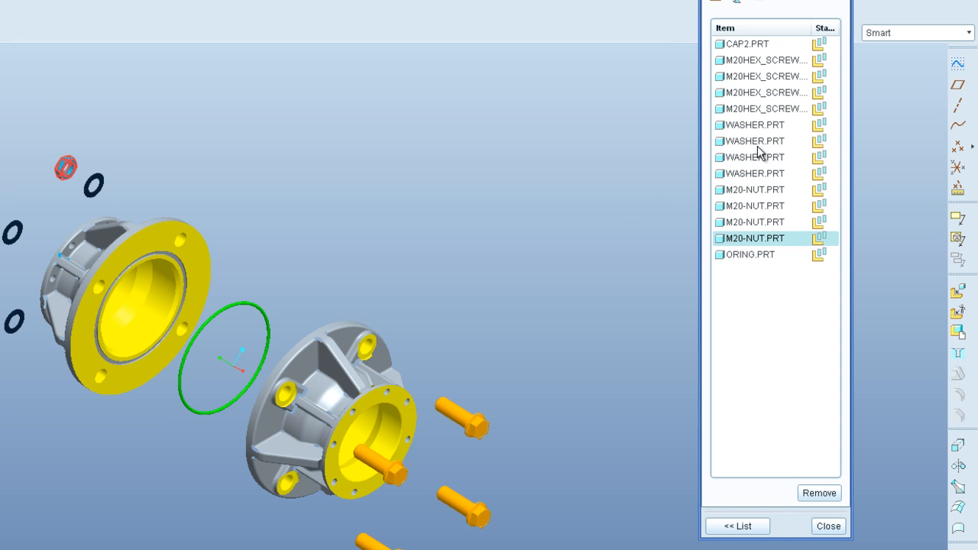
left_click(753, 192, "shift")
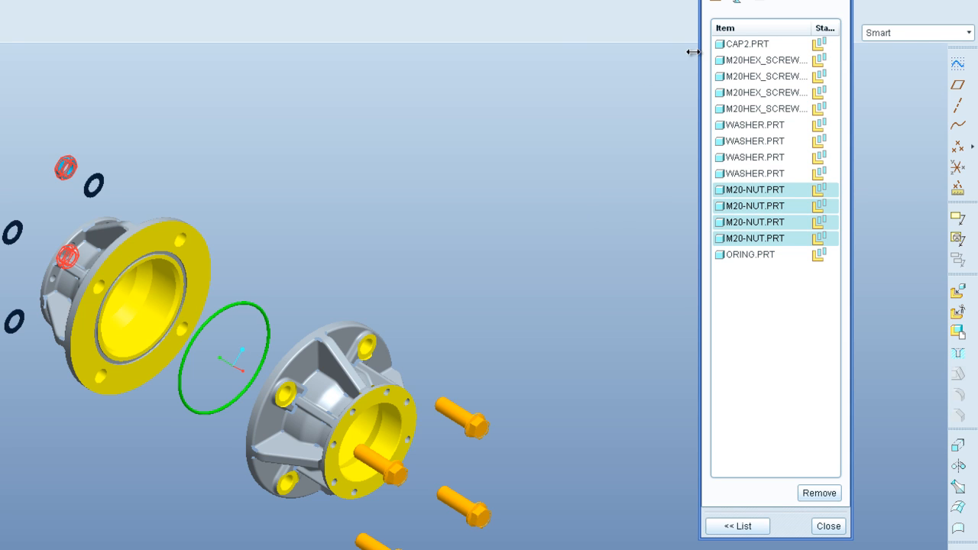
left_click(738, 3)
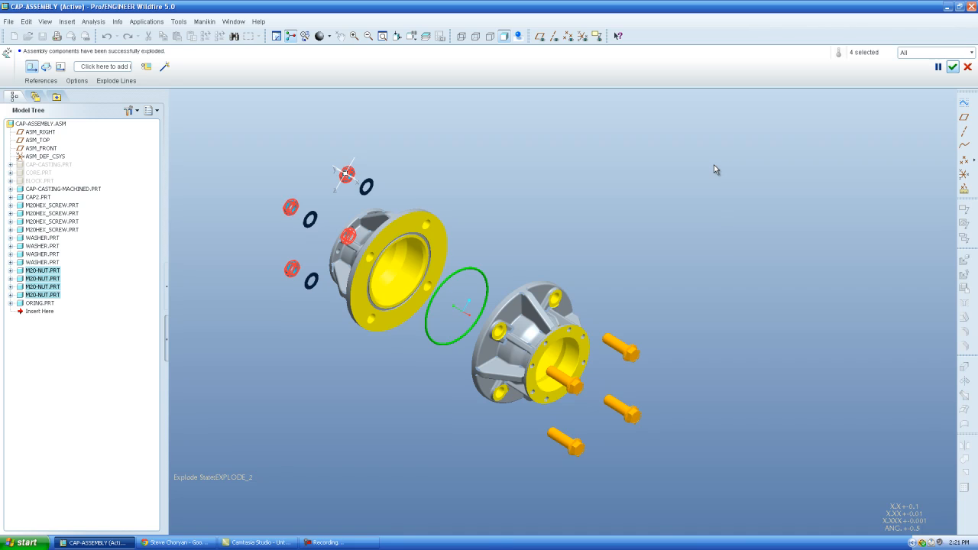
left_click(952, 67)
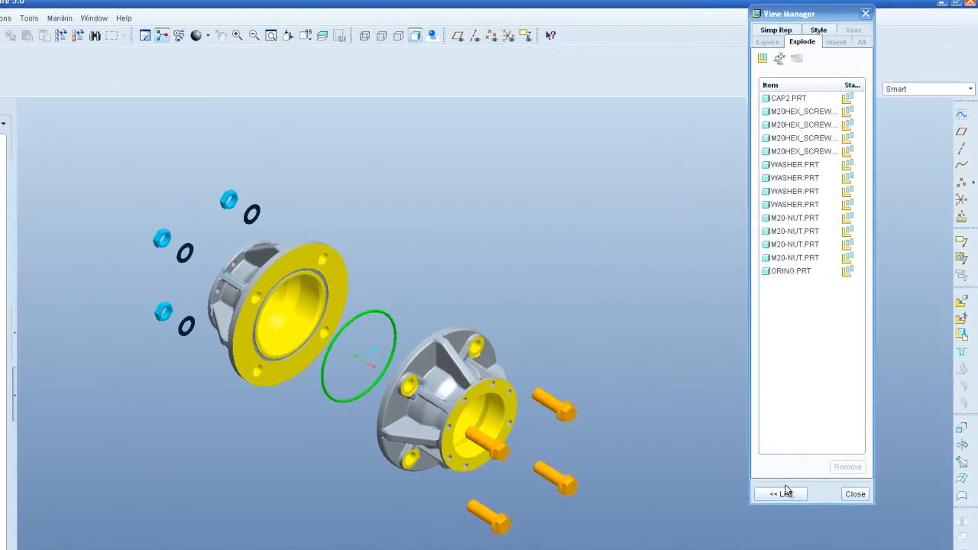
Step: Return to the list of explode states and switch Explode_2 to its unexploded display
left_click(811, 422)
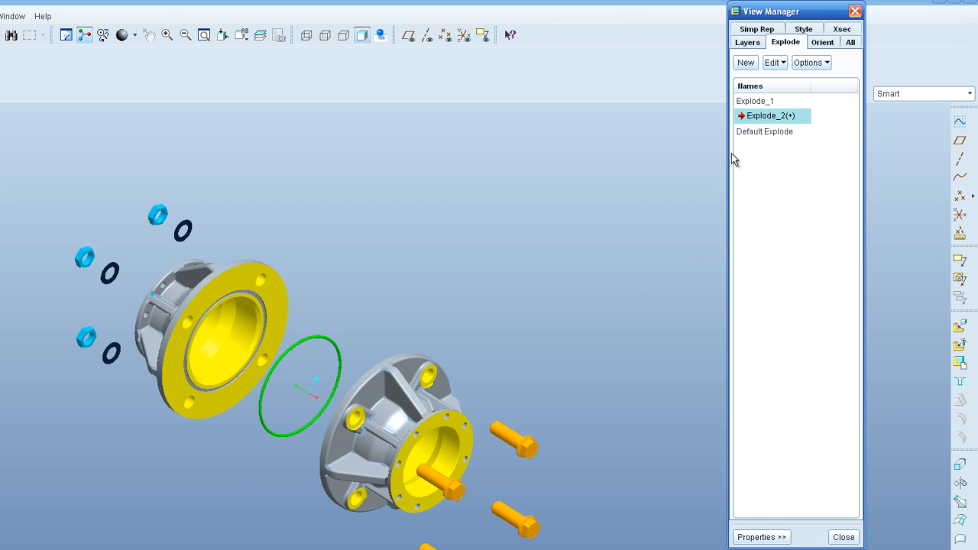
right_click(763, 118)
scroll(573, 307, "up", 3)
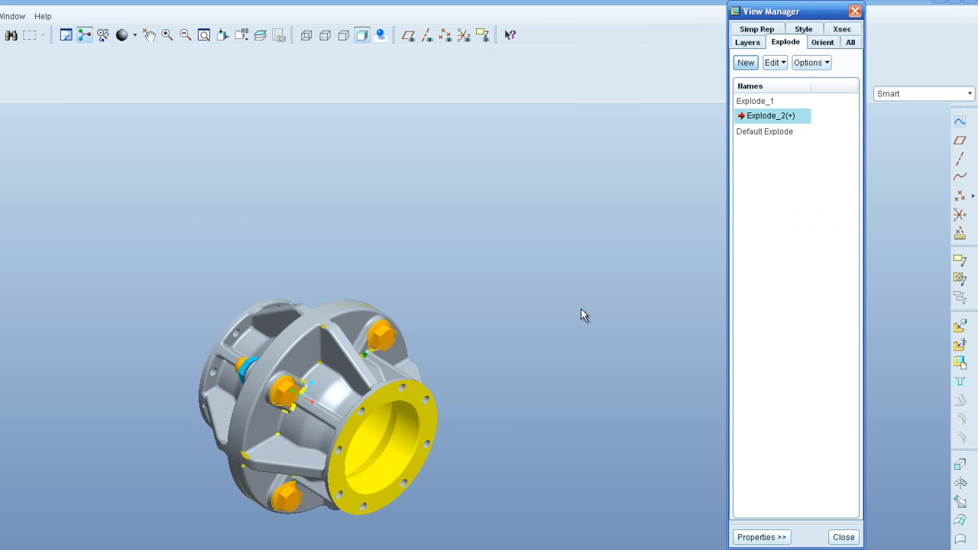
scroll(420, 416, "down", 1)
scroll(275, 413, "down", 1)
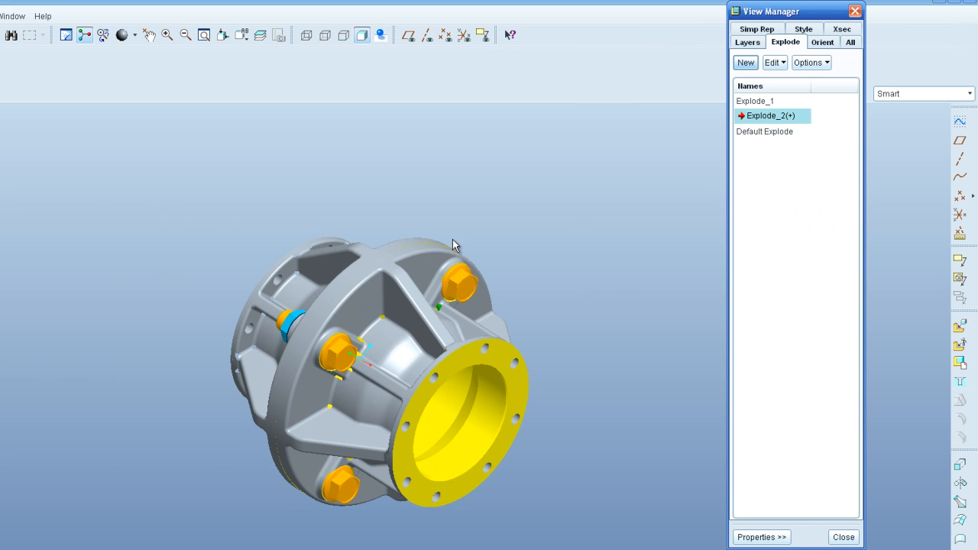
Step: Explode the assembly with Explode_2 again, and collapse it back to the assembled display
right_click(769, 122)
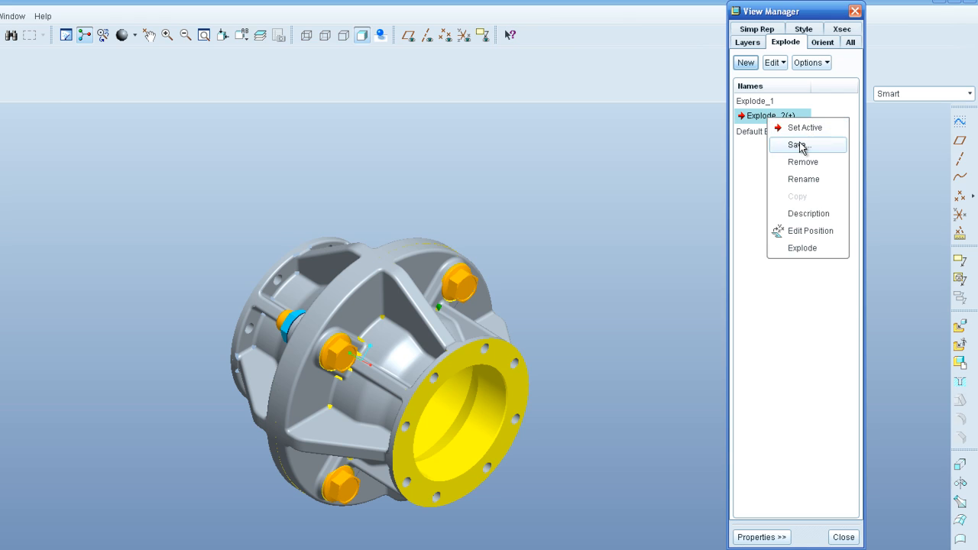
left_click(804, 249)
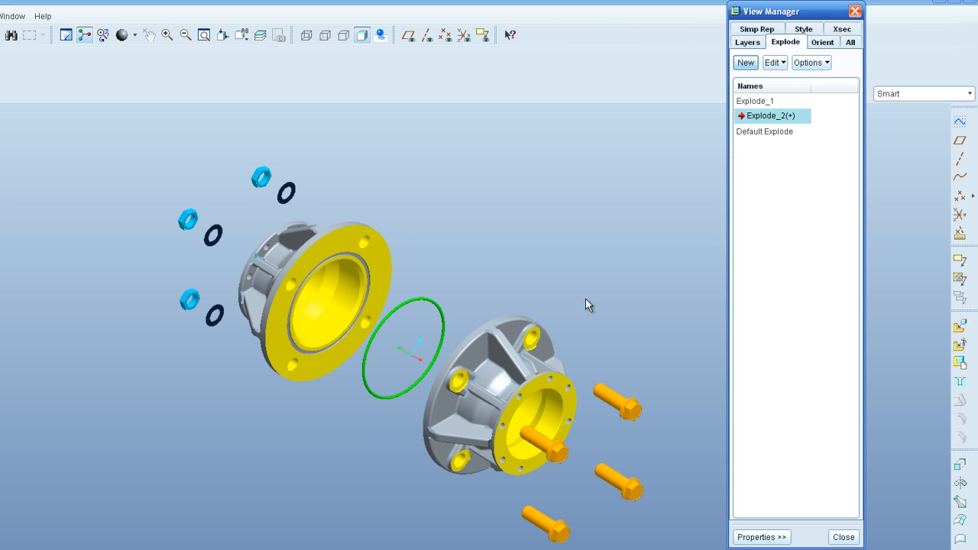
right_click(769, 118)
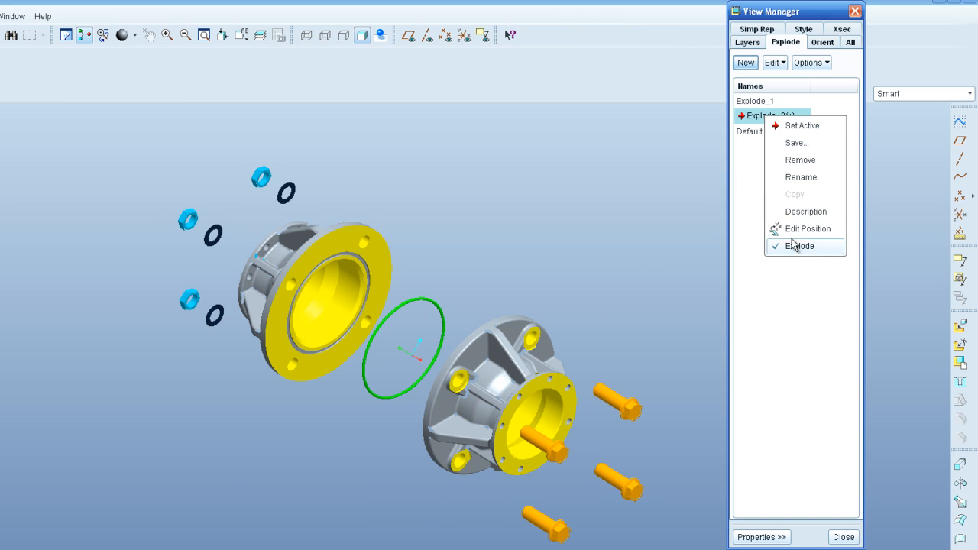
left_click(798, 249)
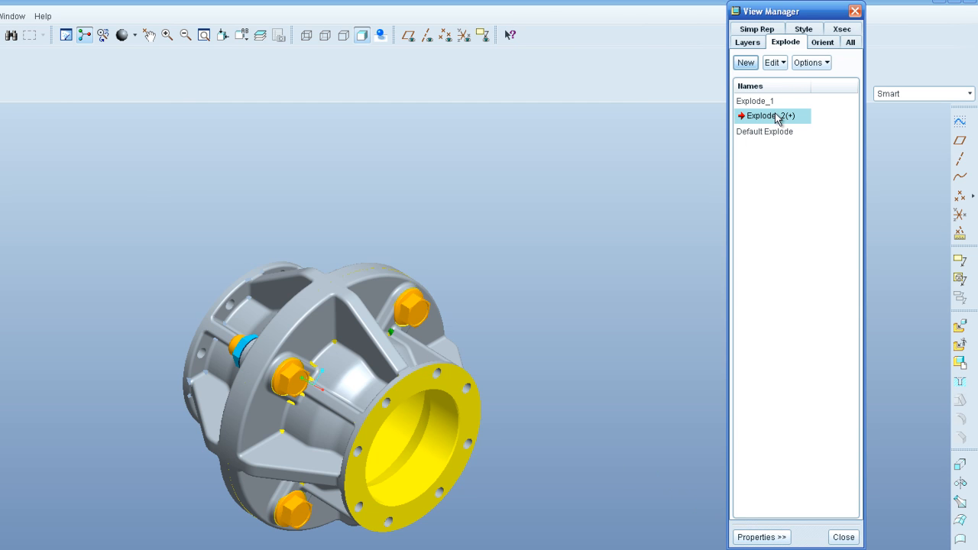
Step: Save the changed Explode_2 state, close the View Manager, and save CAP-ASSEMBLY
right_click(776, 118)
left_click(802, 139)
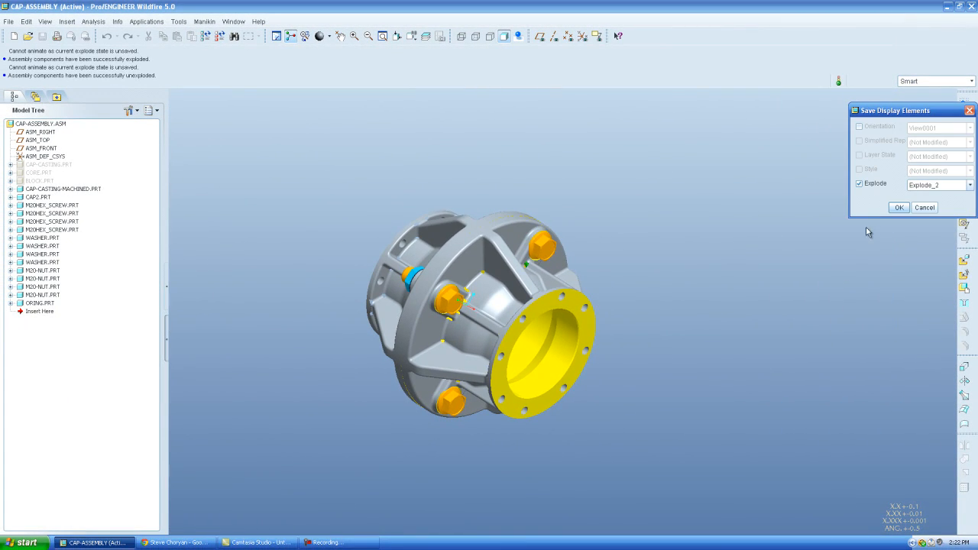
left_click(898, 208)
left_click(874, 422)
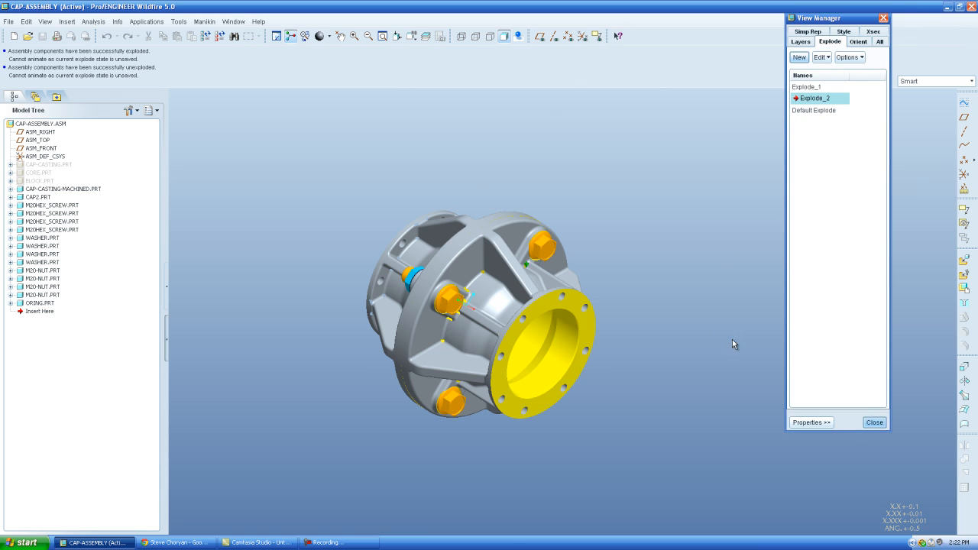
left_click(42, 37)
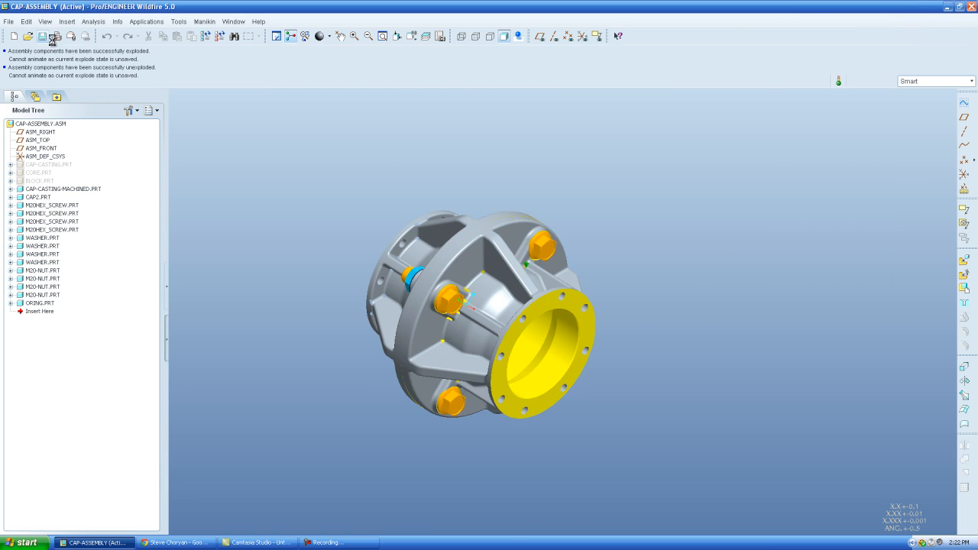
left_click(395, 445)
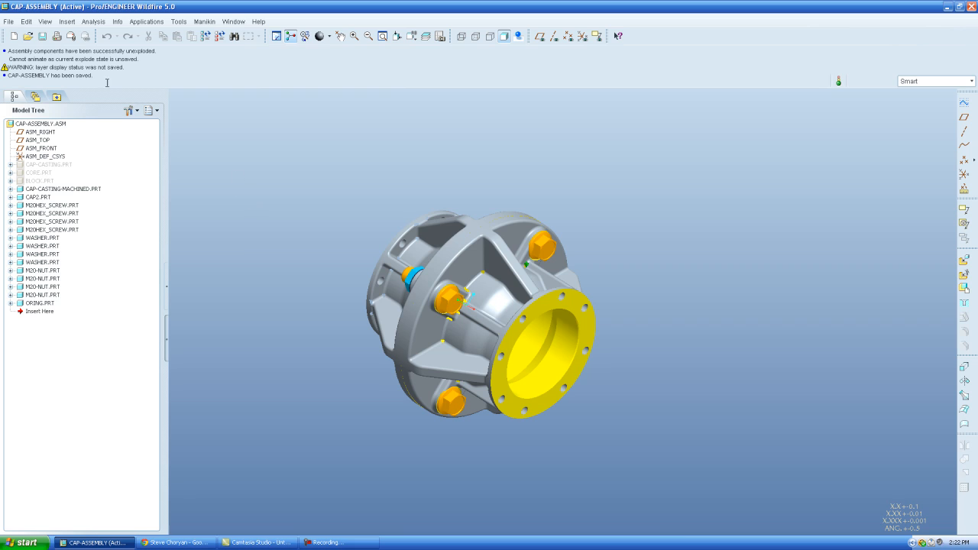
Step: Create a new drawing file named drw0001 without using the default template
left_click(9, 22)
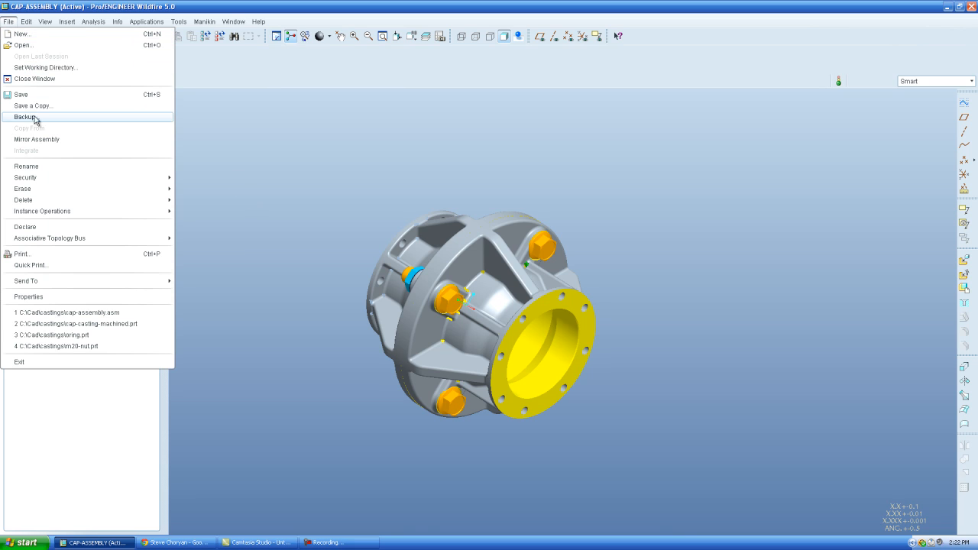
mouse_move(40, 177)
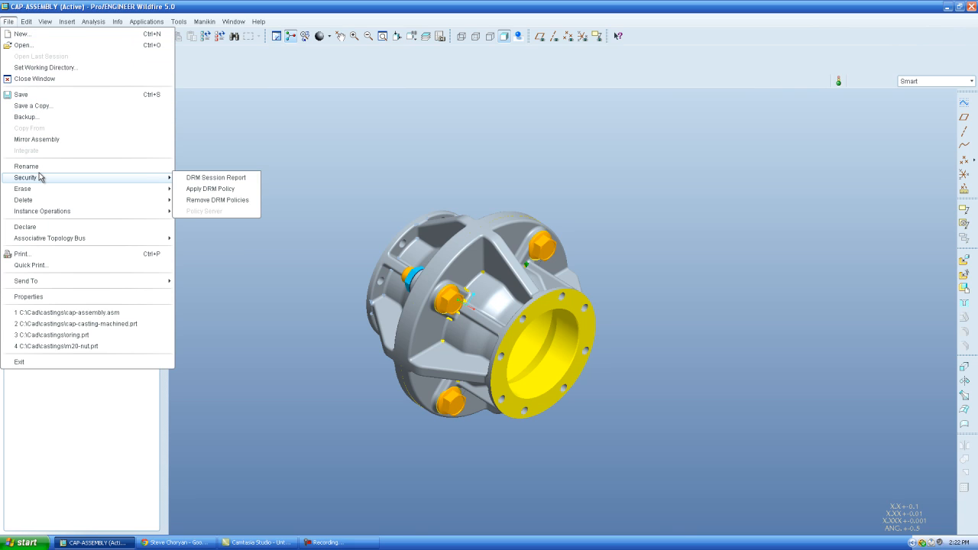
left_click(33, 35)
left_click(458, 249)
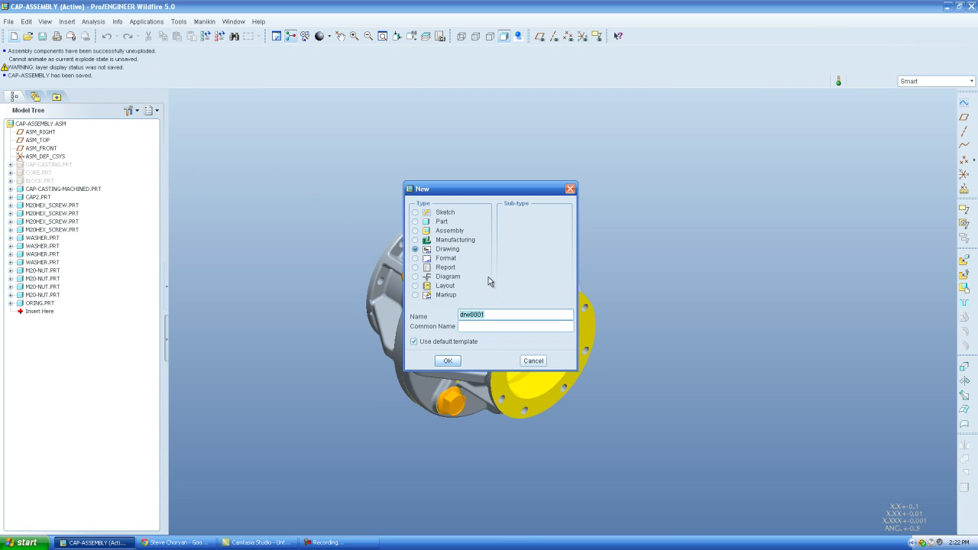
left_click(448, 342)
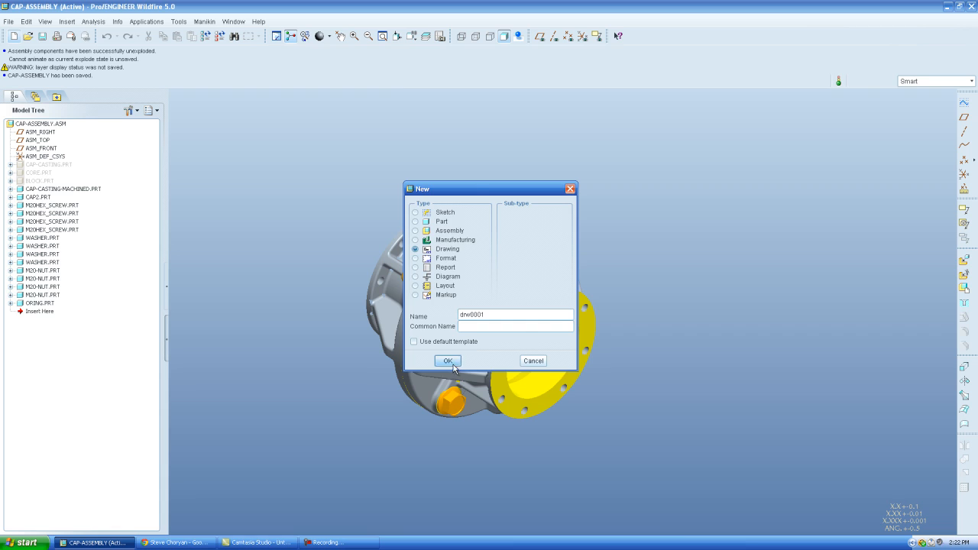
left_click(448, 361)
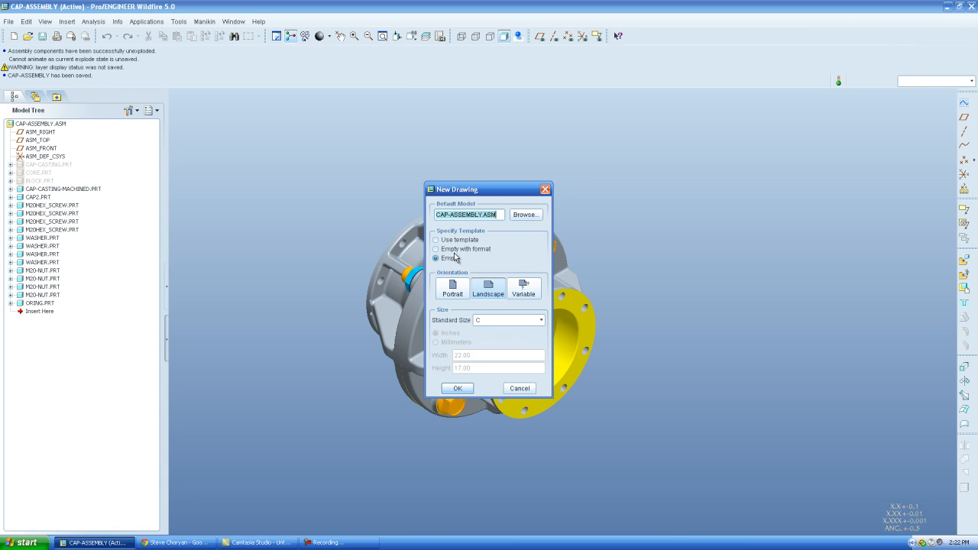
Step: Set the empty landscape sheet to size A0 and create the drawing with CAP-ASSEMBLY.ASM as its model
left_click(539, 321)
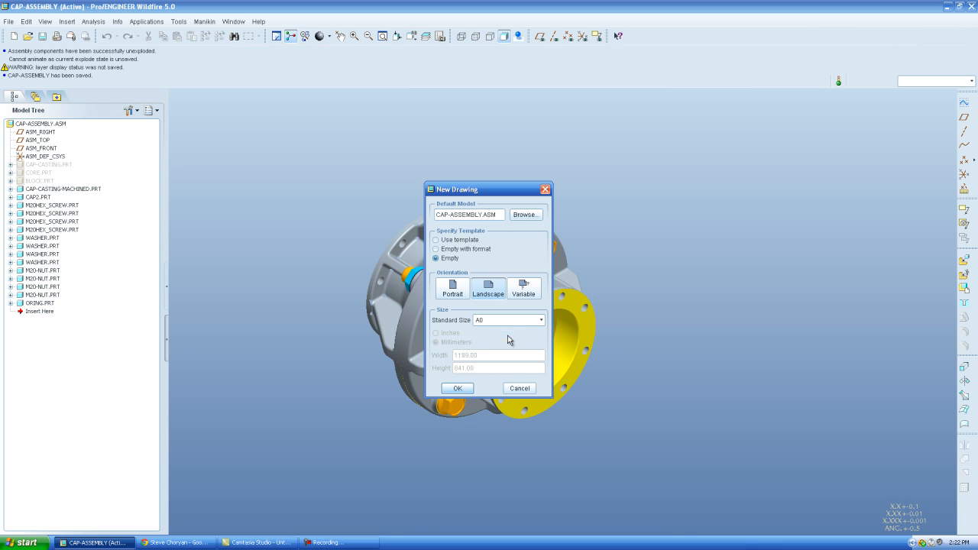
left_click(508, 336)
left_click(468, 389)
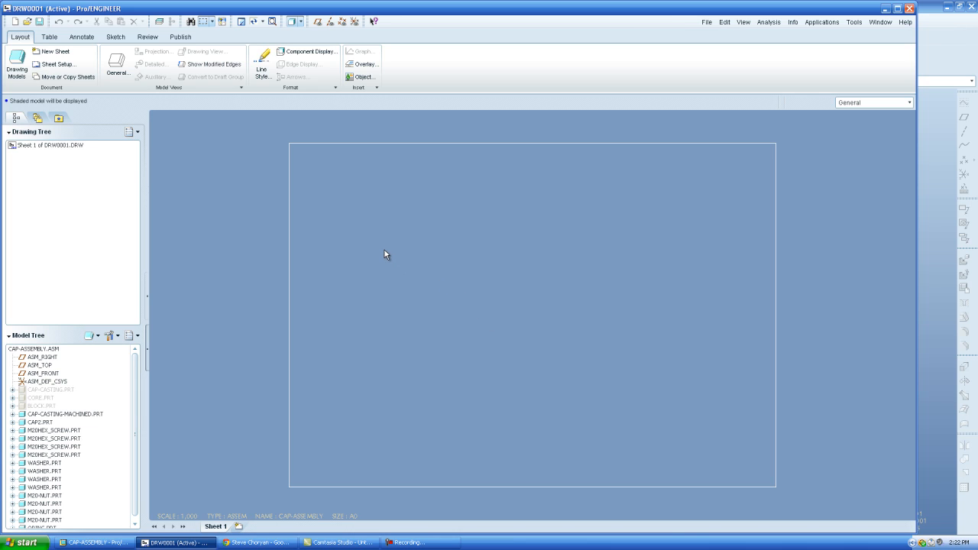
Step: Place a general view of the assembly with no combined state, left of the sheet's centre
left_click(116, 64)
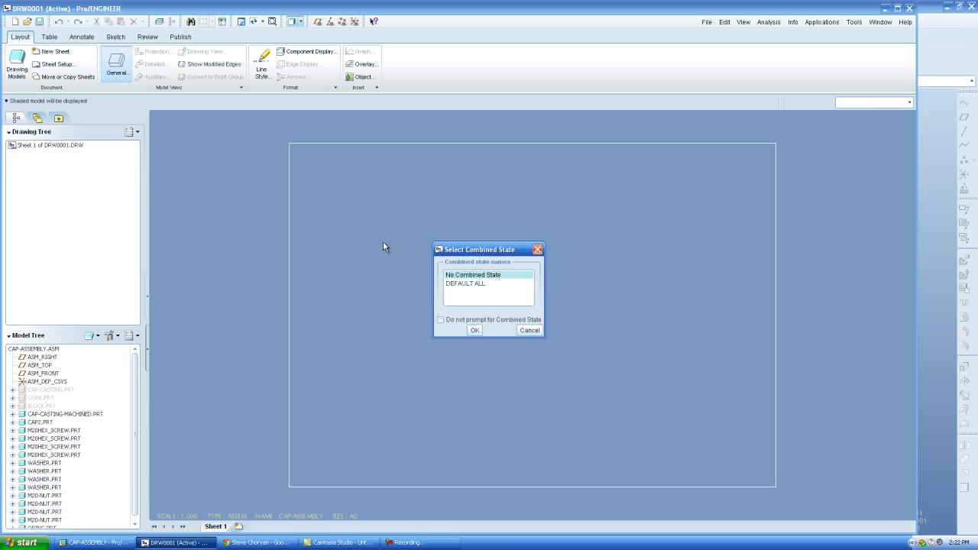
left_click(474, 331)
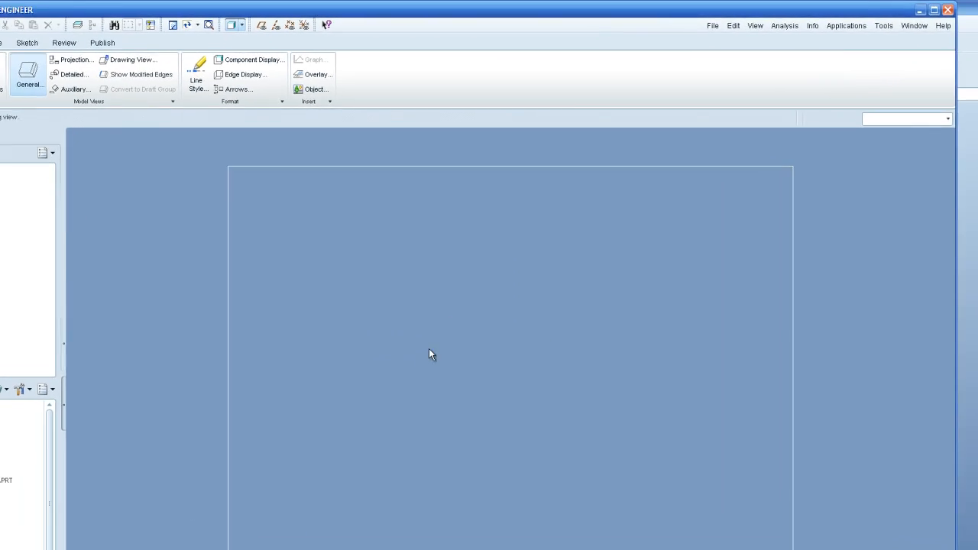
left_click(469, 303)
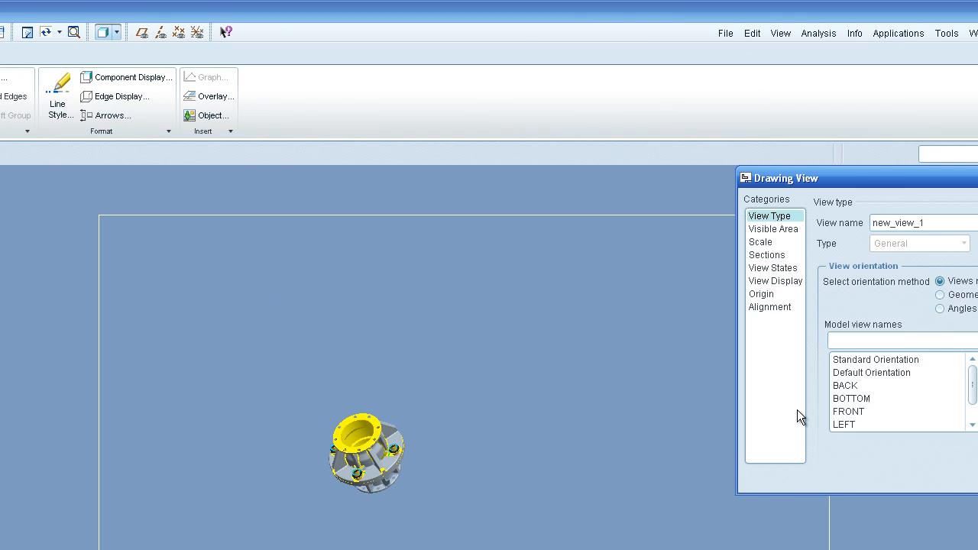
Step: Orient the new general view to the model view BOTTOM and apply it
left_click_drag(847, 176, 185, 98)
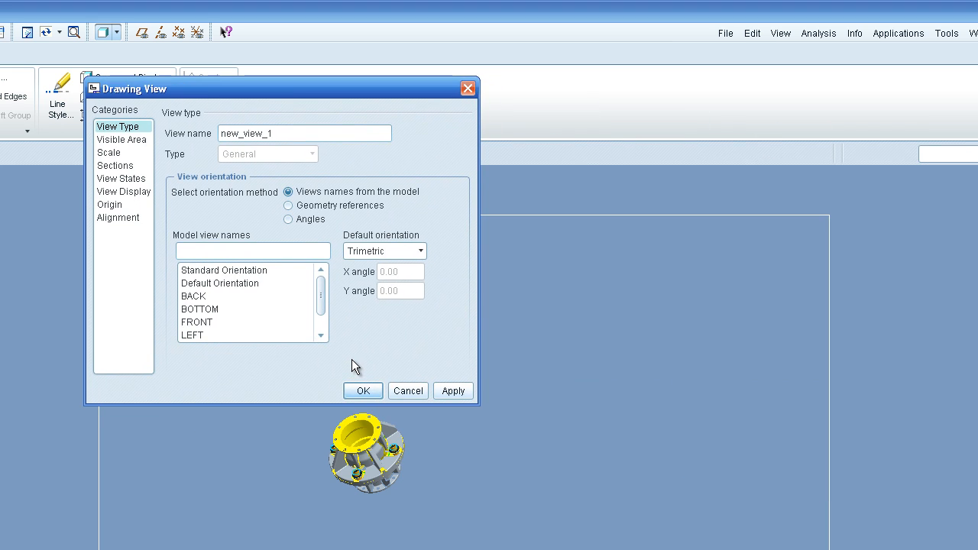
left_click_drag(319, 297, 321, 320)
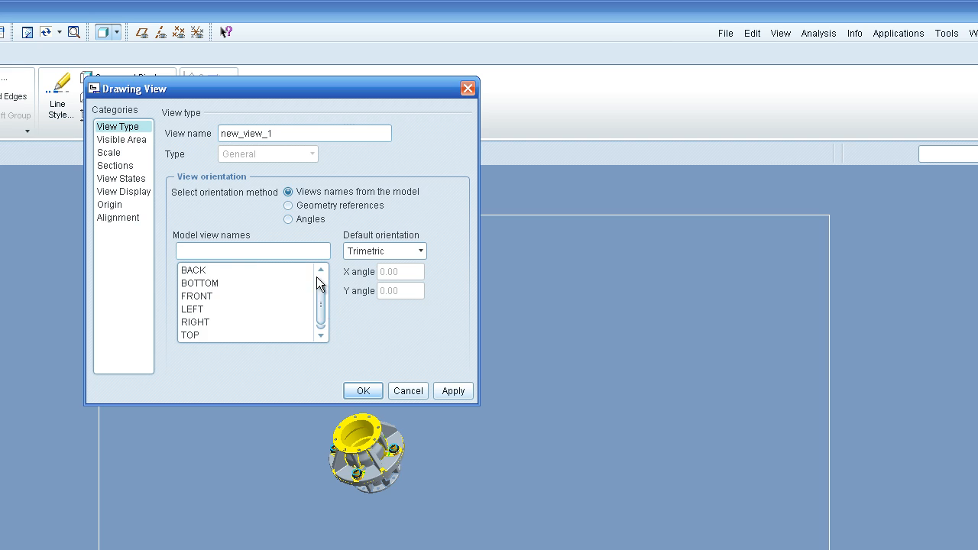
left_click_drag(319, 282, 316, 271)
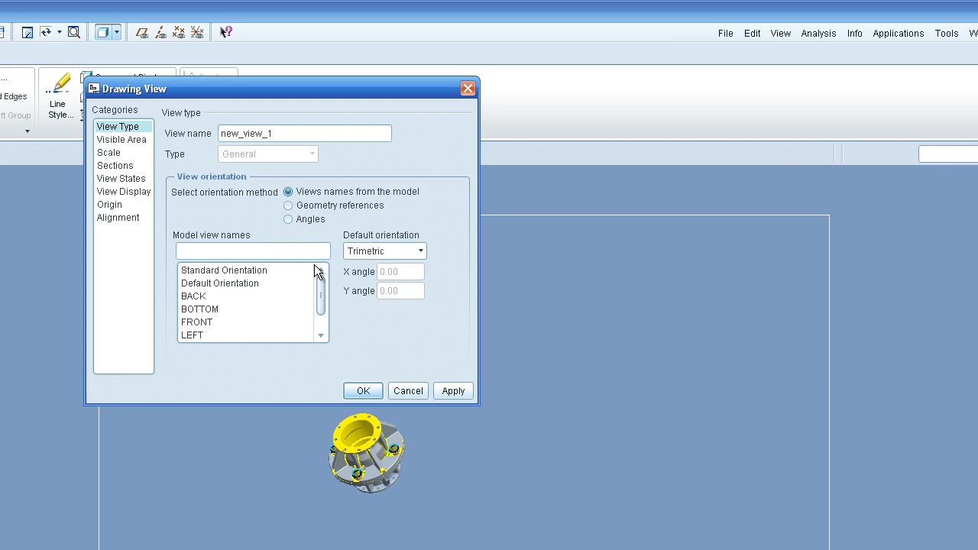
left_click_drag(319, 281, 317, 307)
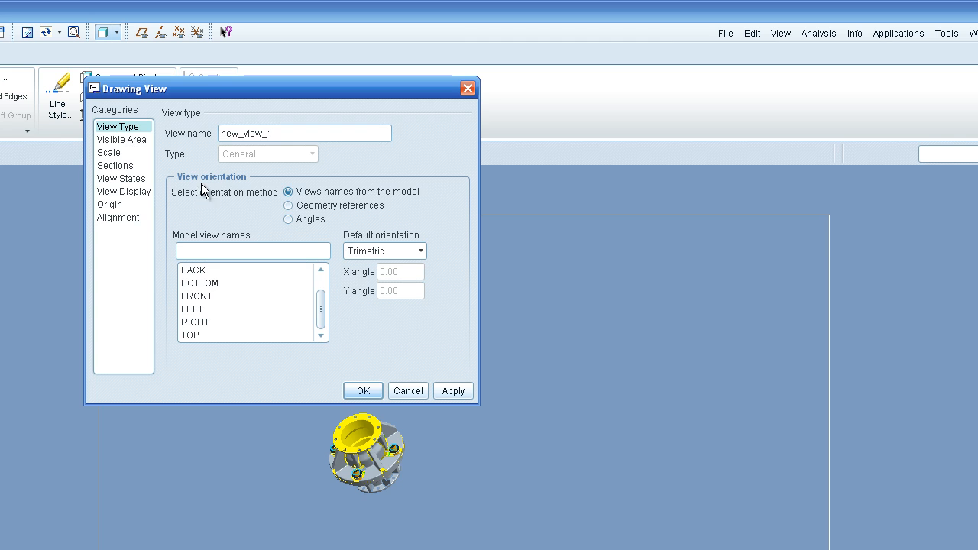
left_click(227, 283)
left_click(469, 390)
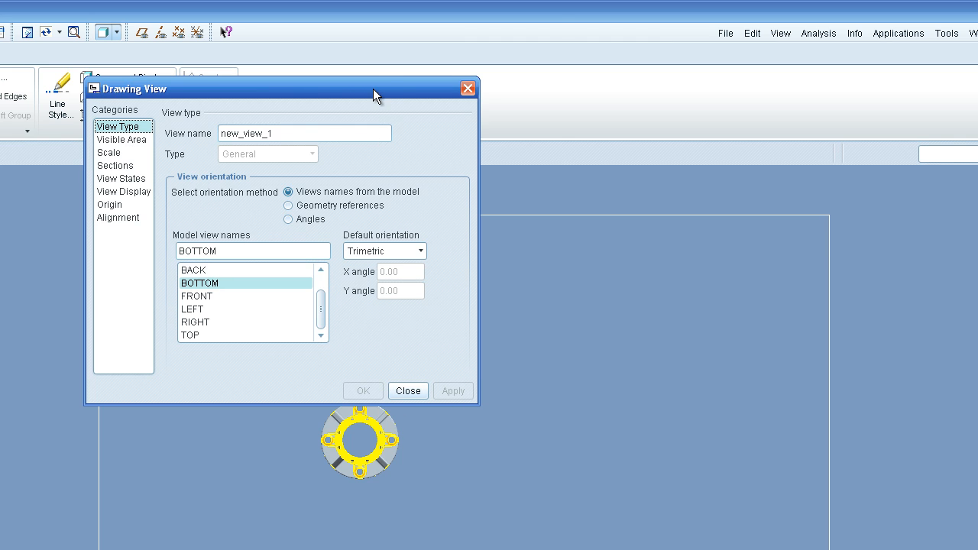
Step: Explode the components in the drawing view using the assembly explode state EXPLODE_2, and apply it
left_click_drag(373, 89, 457, 23)
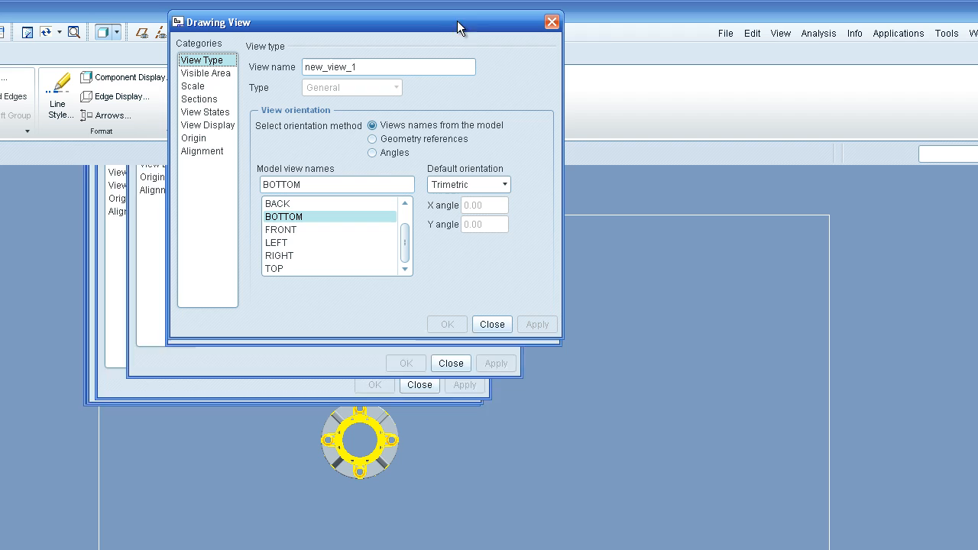
left_click(207, 112)
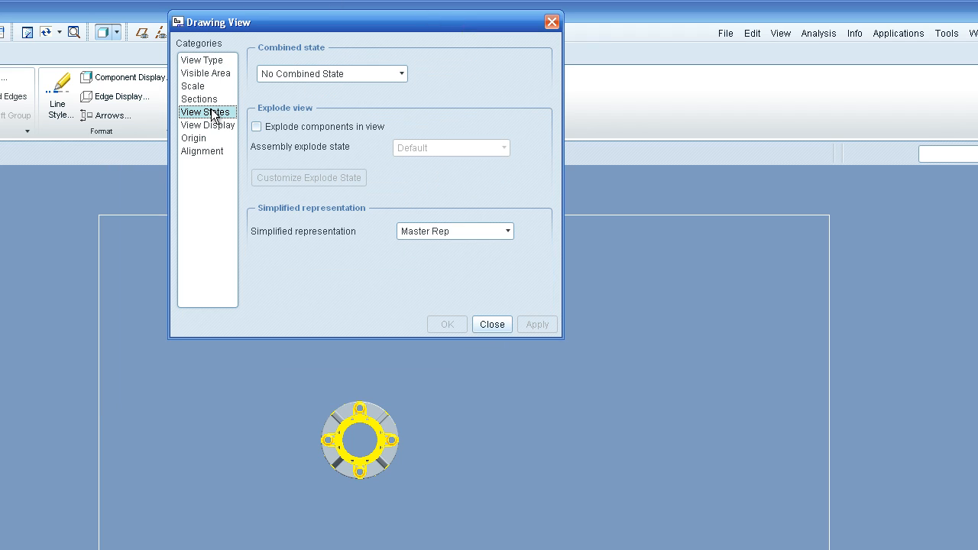
left_click(256, 128)
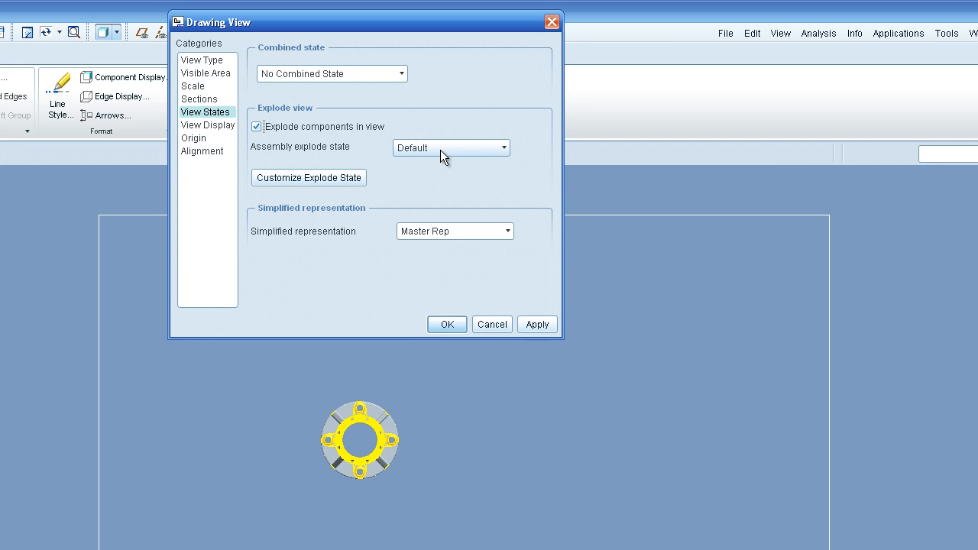
left_click(440, 149)
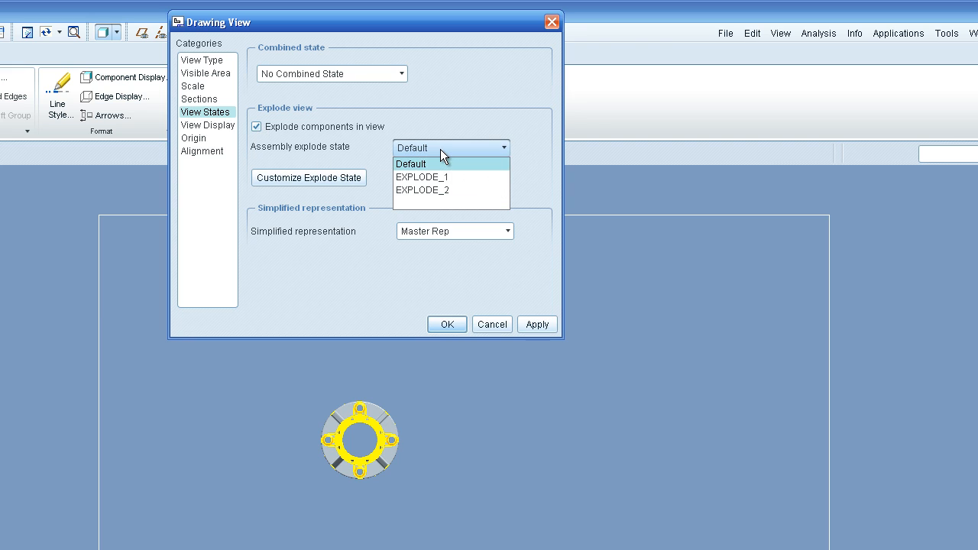
left_click(434, 190)
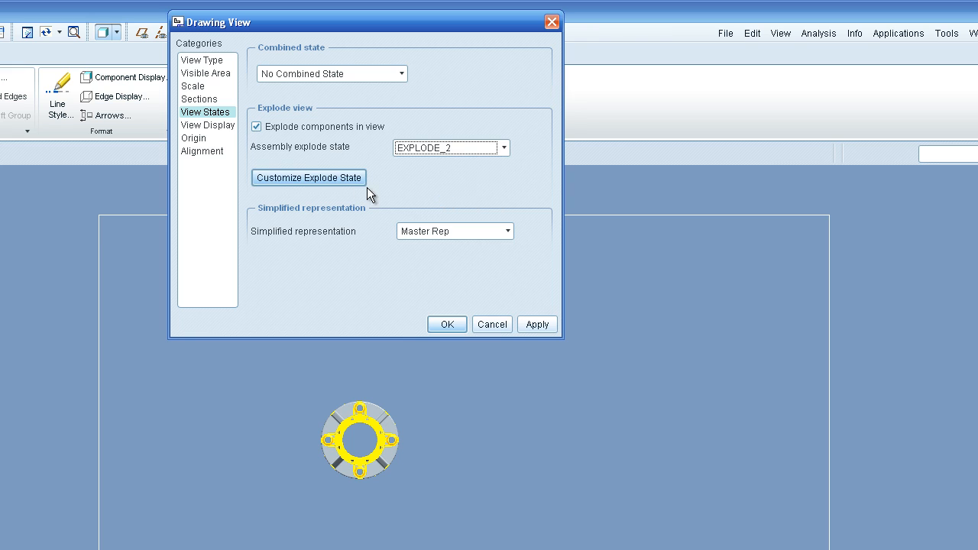
left_click(535, 325)
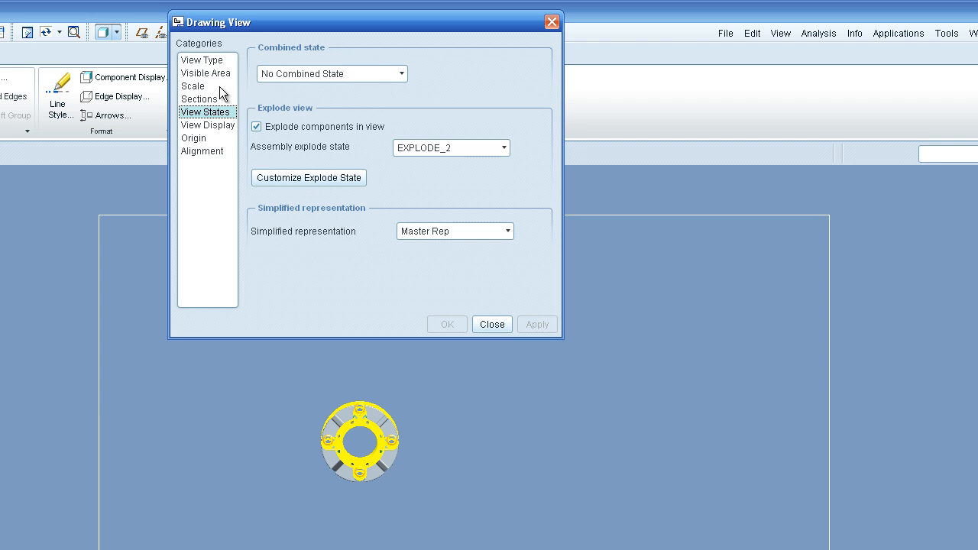
Step: Change the exploded view's orientation to Standard Orientation, apply it, and close the view properties
left_click(202, 60)
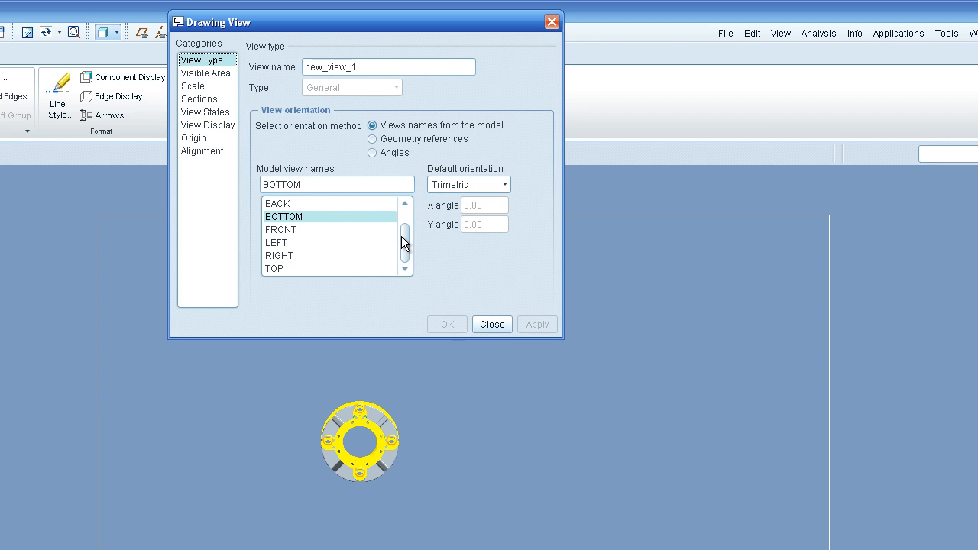
left_click_drag(401, 236, 403, 185)
left_click(391, 204)
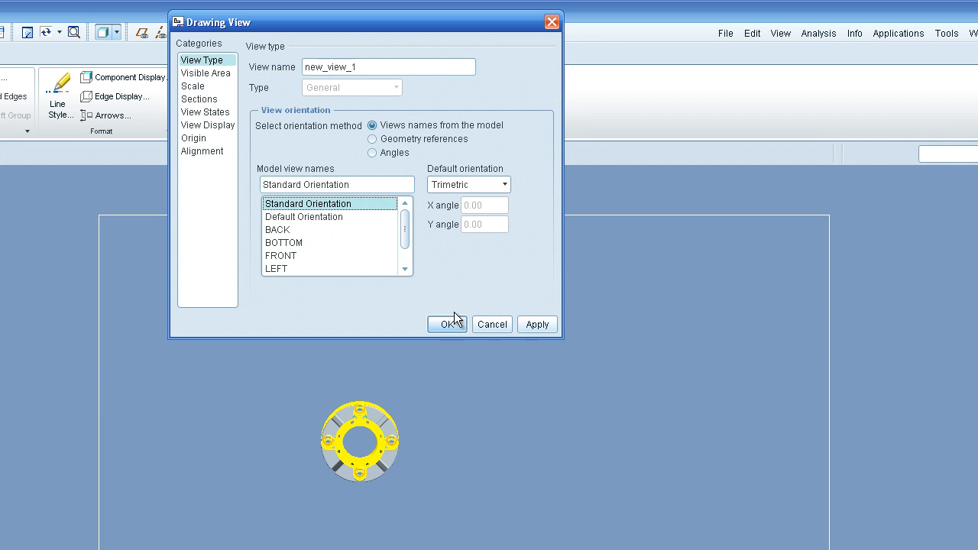
left_click(537, 327)
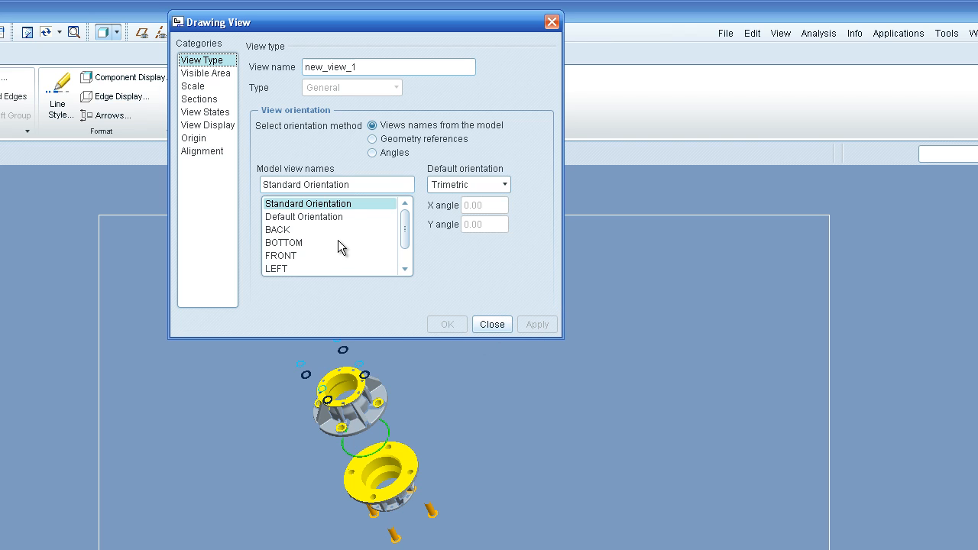
left_click(493, 324)
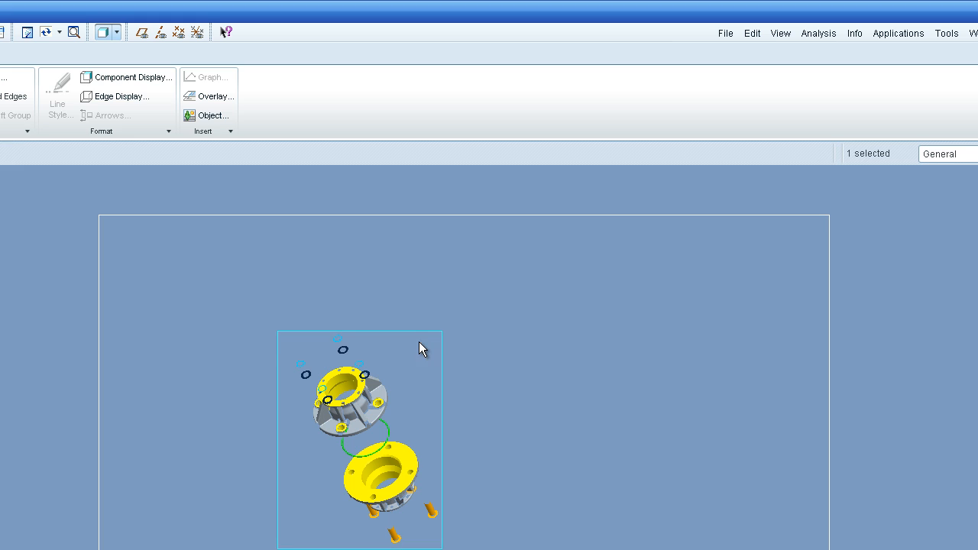
Step: Unlock view movement and move the exploded view to the middle of the sheet, then briefly reopen its properties without changes
right_click(421, 342)
left_click(469, 451)
left_click_drag(424, 395, 517, 420)
left_click(627, 361)
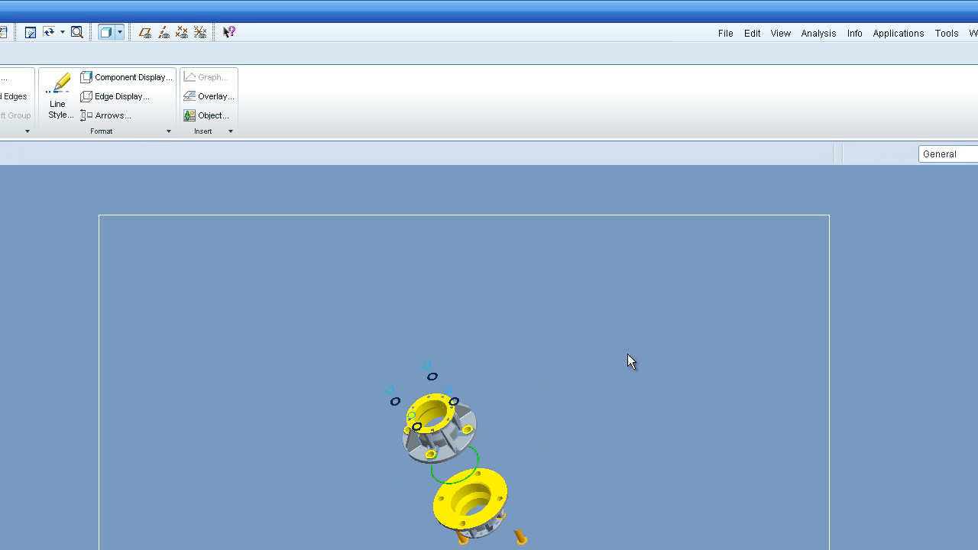
double_click(483, 407)
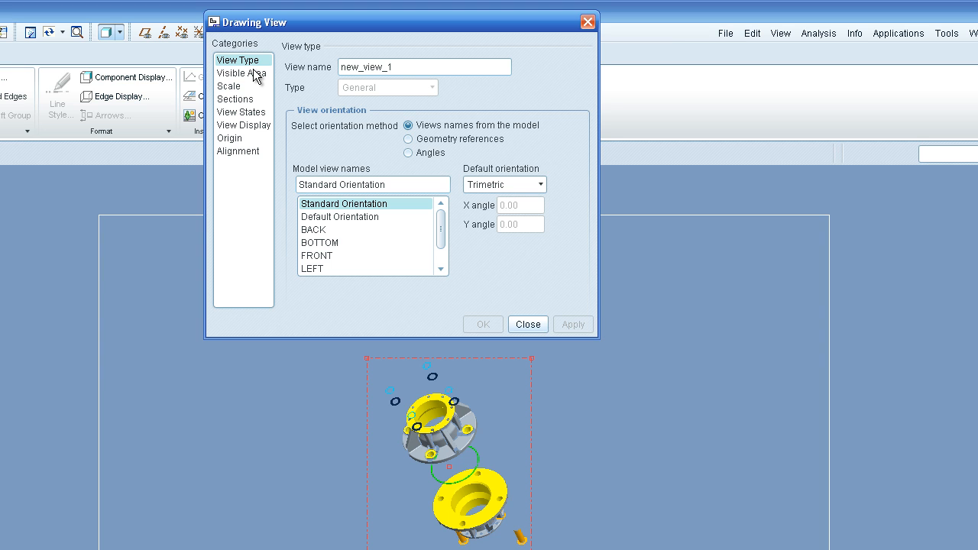
left_click(528, 324)
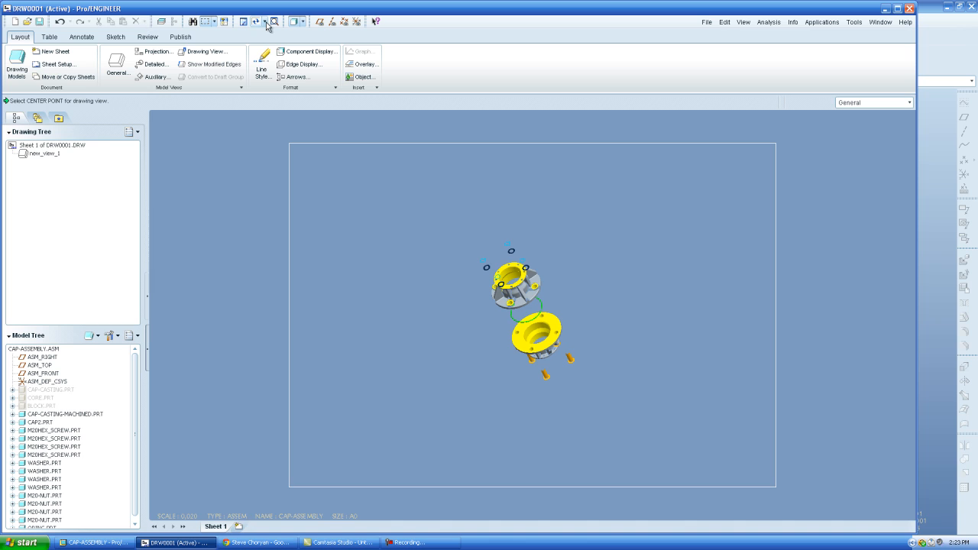
Step: Switch to the CAP-ASSEMBLY window and create a saved view orientation named Aux_Explode_1 in the View Manager
left_click(880, 22)
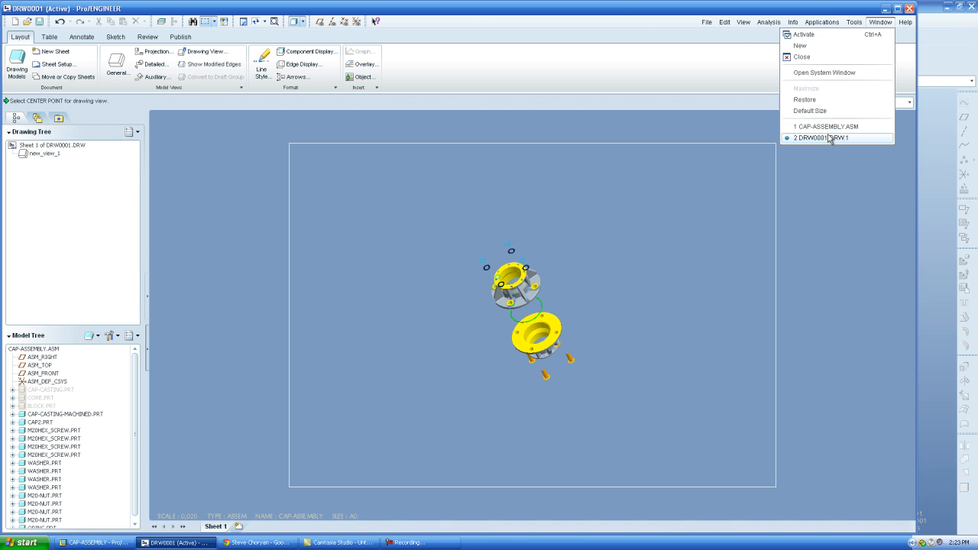
left_click(825, 126)
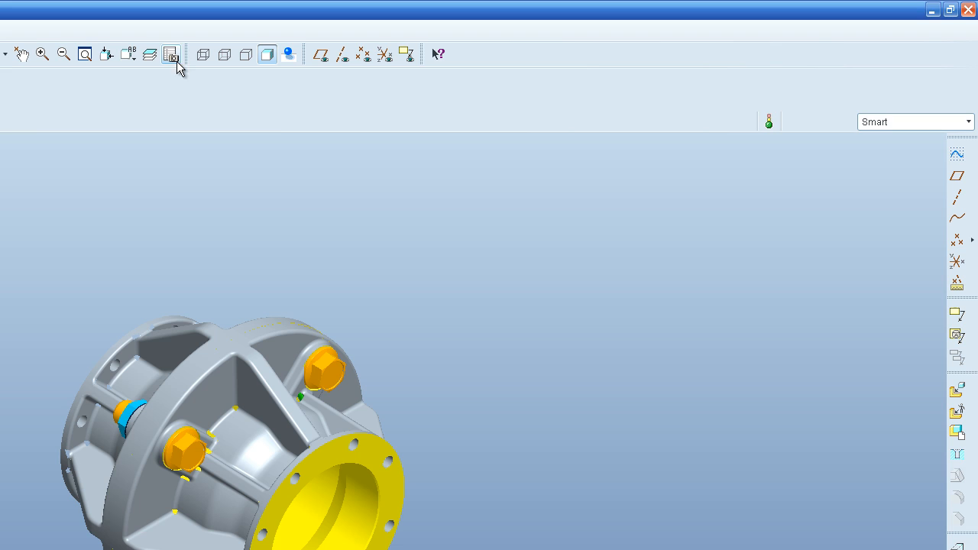
left_click(173, 57)
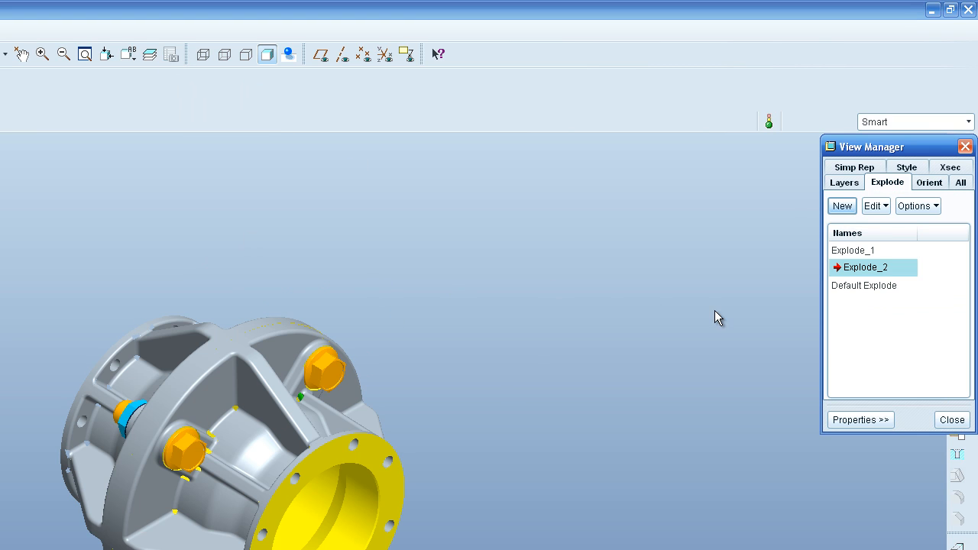
left_click(928, 183)
left_click(842, 206)
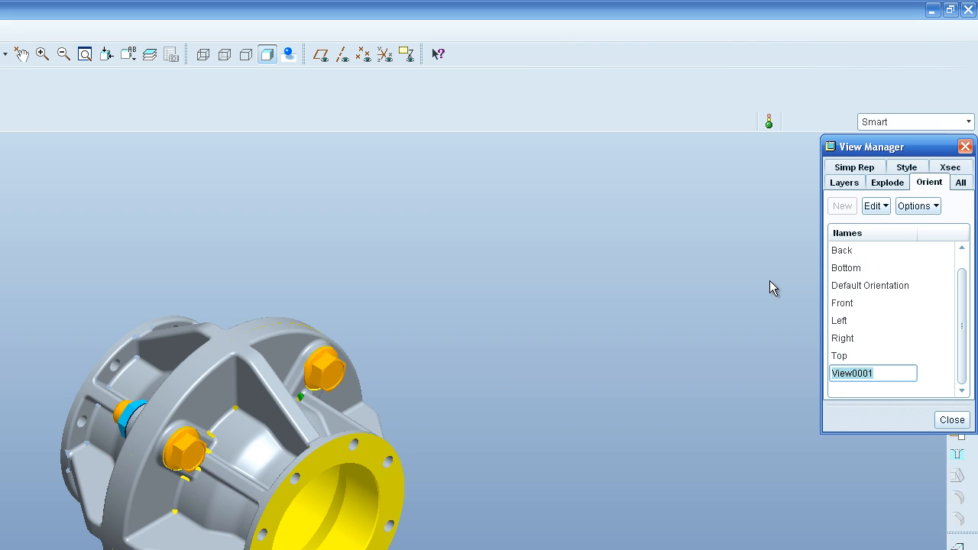
type("aux_explode_1")
key("Return")
Step: Activate the saved Right orientation for the assembly
scroll(332, 310, "up", 1)
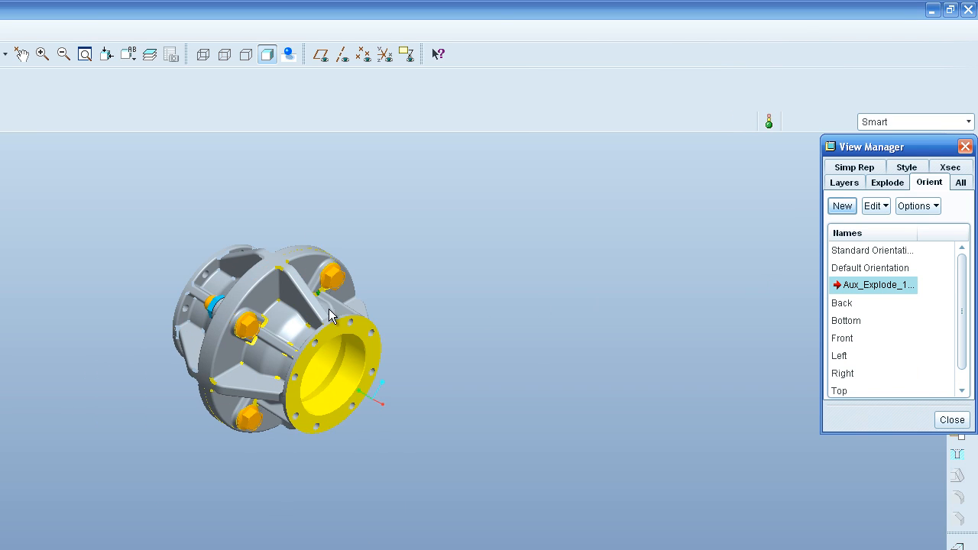
scroll(281, 207, "up", 3)
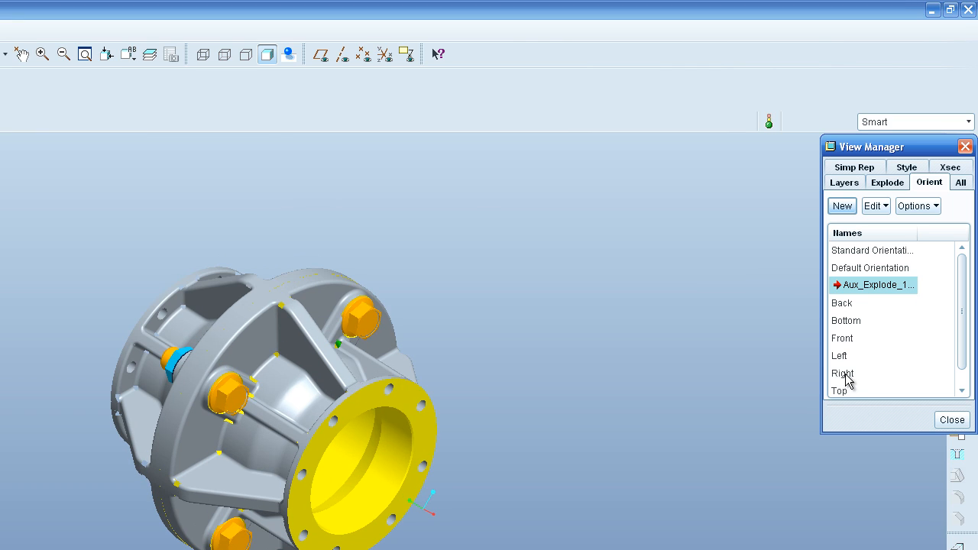
double_click(846, 373)
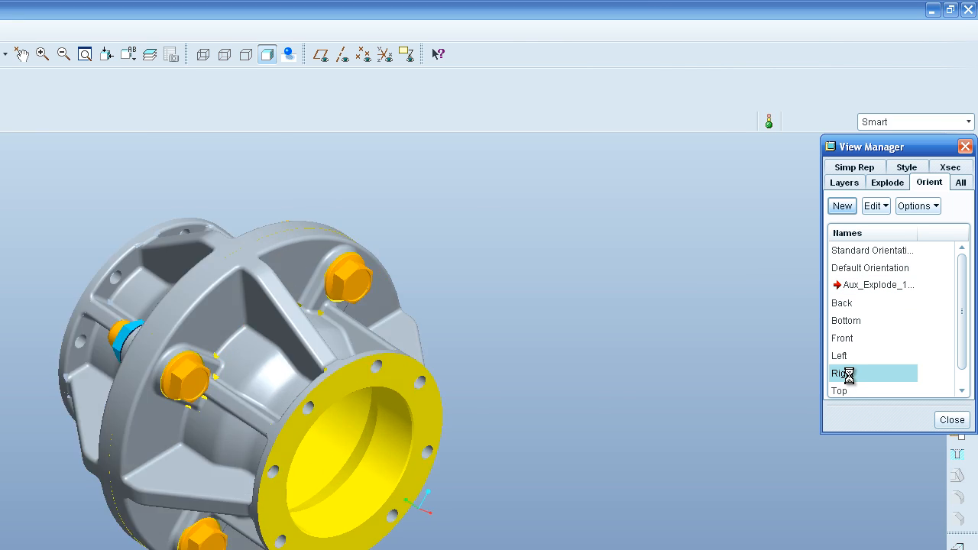
Step: Check the saved Aux_Explode_1 orientation, return the assembly to Standard Orientation, and close the View Manager
scroll(543, 255, "up", 2)
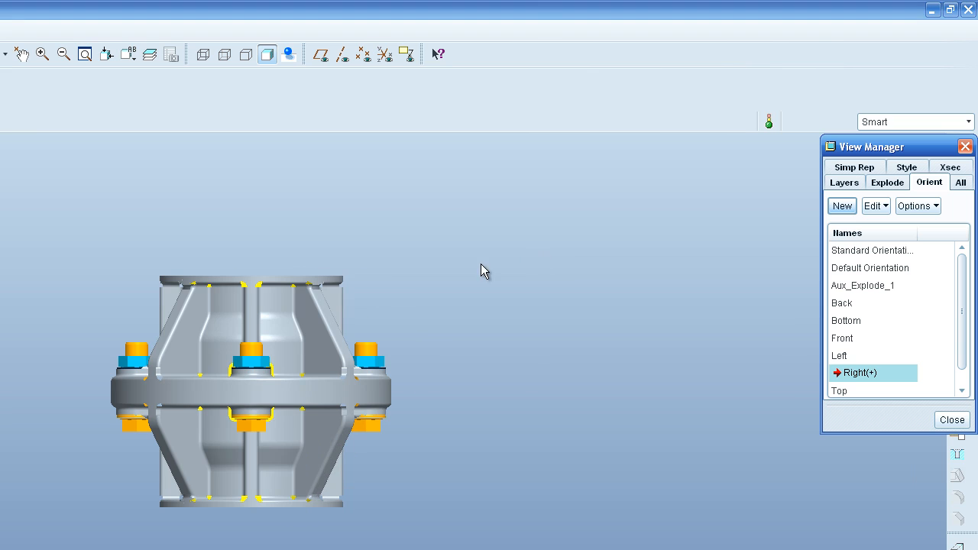
double_click(871, 285)
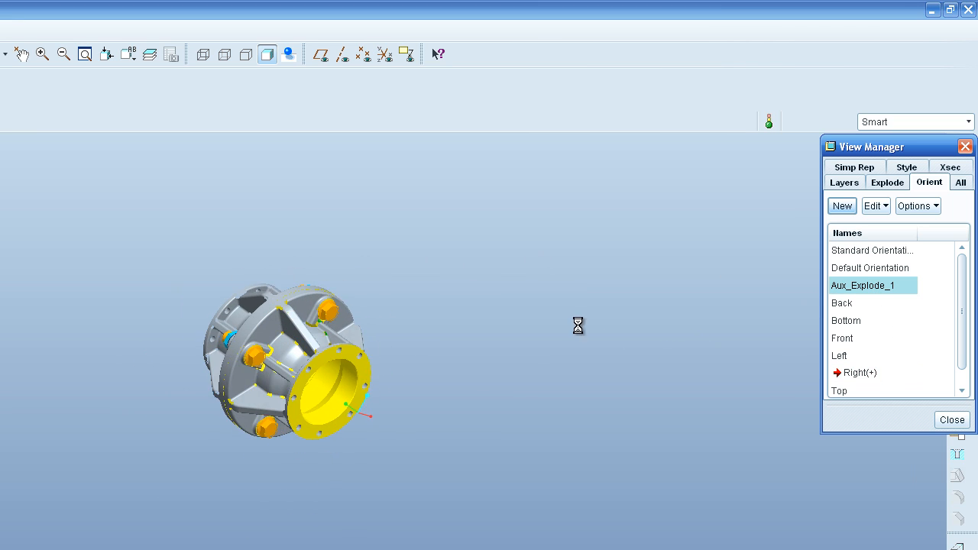
scroll(293, 229, "up", 2)
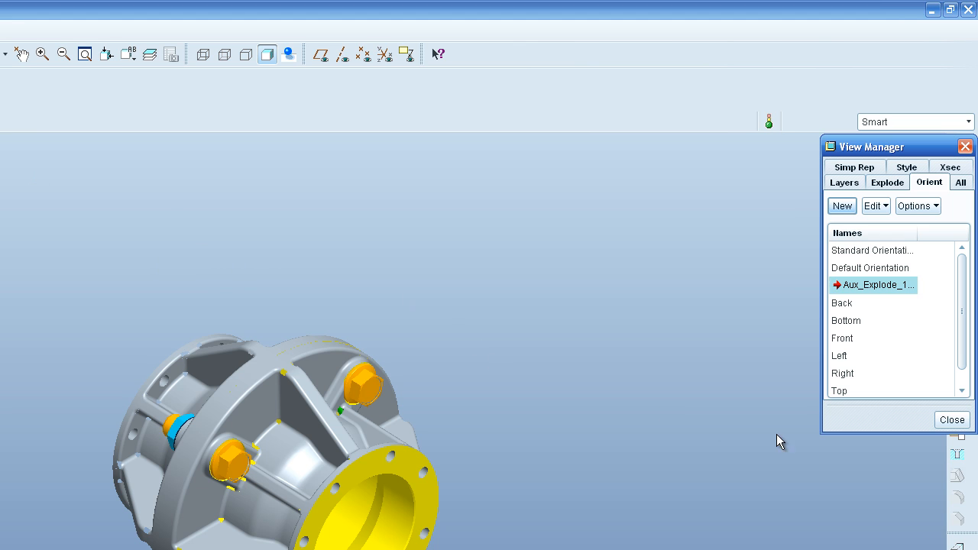
double_click(856, 251)
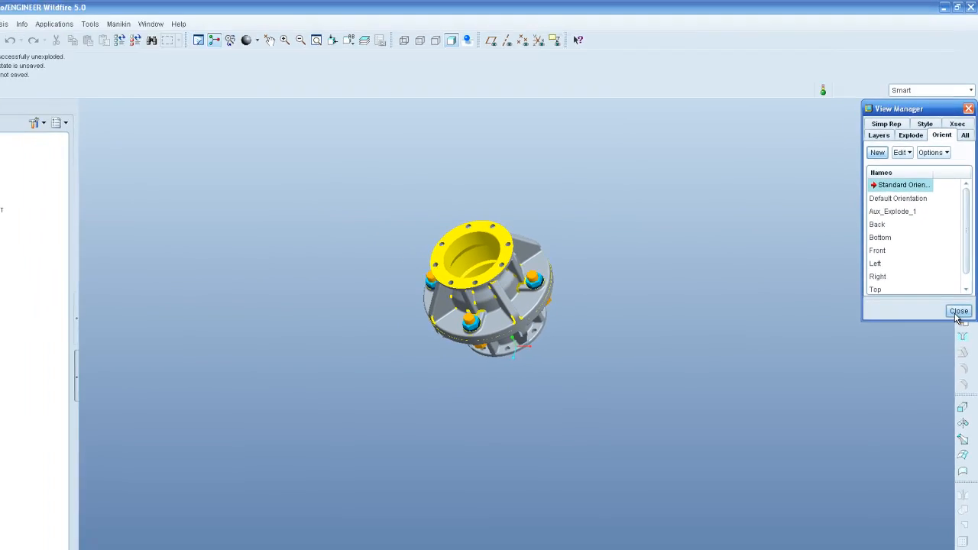
left_click(952, 420)
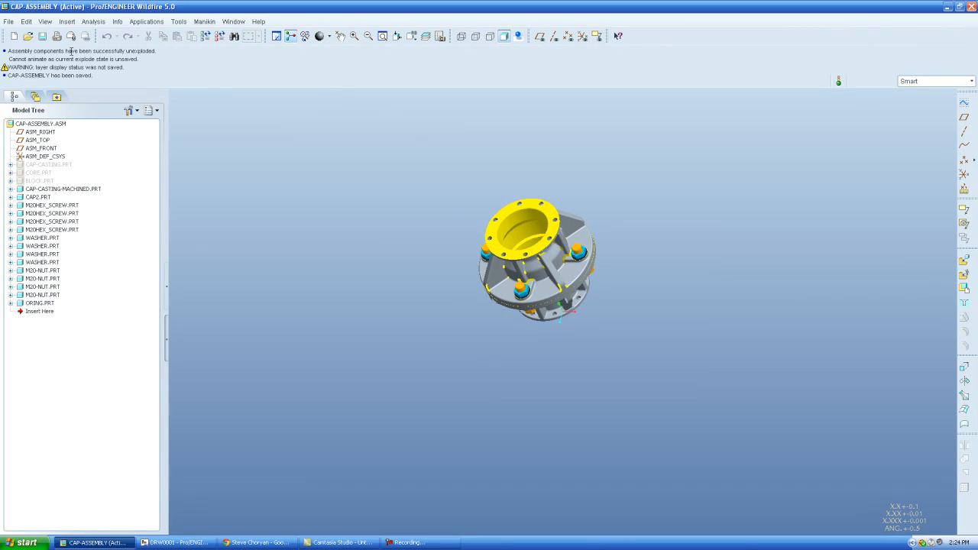
Step: Save CAP-ASSEMBLY.ASM and switch to the DRW0001 drawing window
left_click(42, 36)
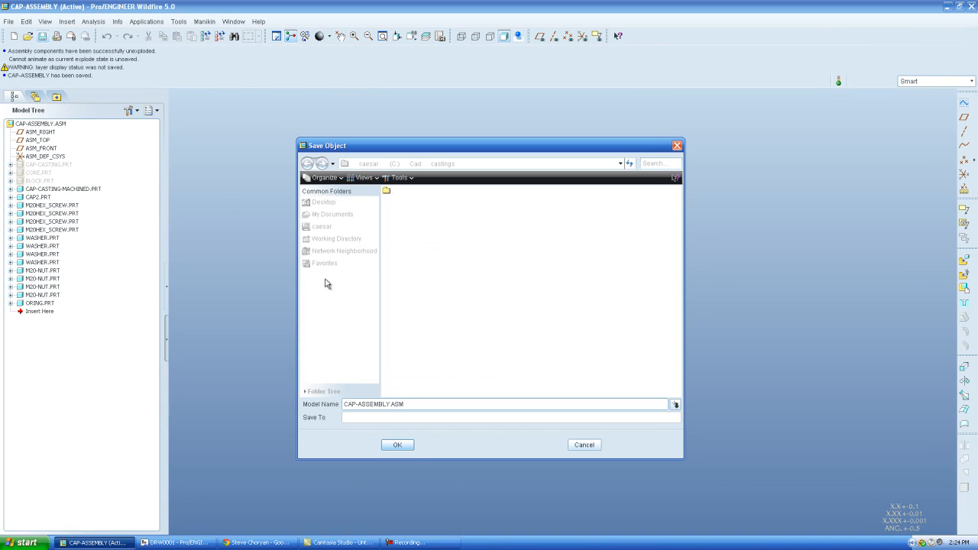
left_click(393, 445)
left_click(235, 22)
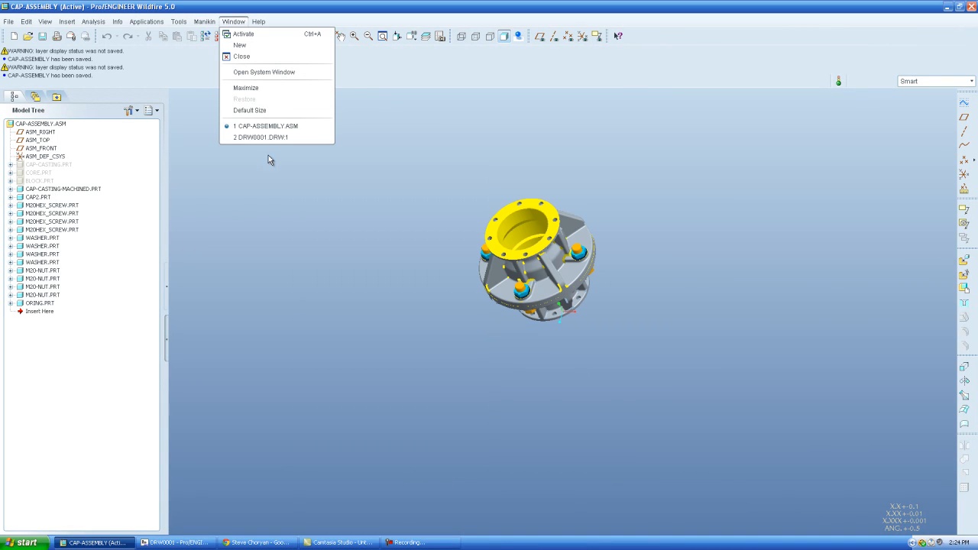
left_click(267, 136)
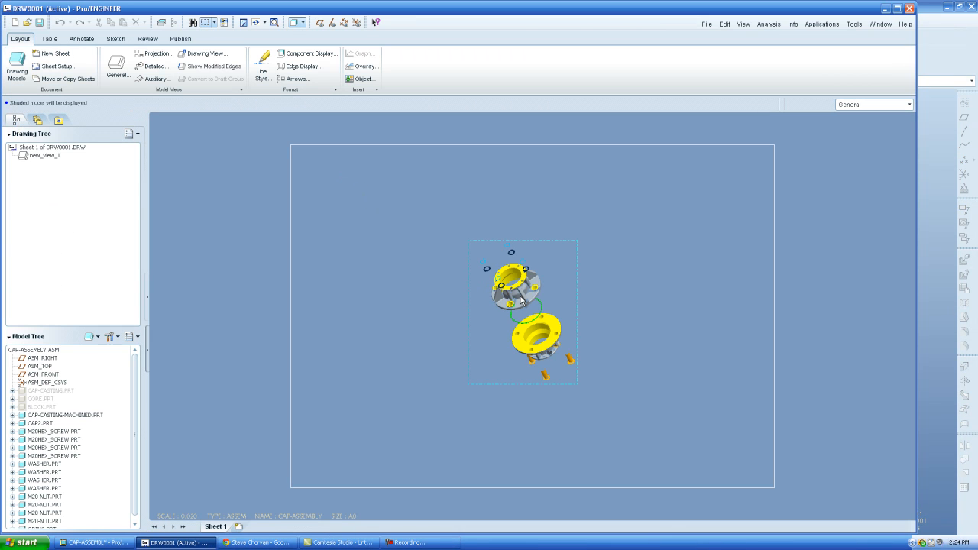
Step: Set the exploded drawing view's orientation to the saved AUX_EXPLODE_1 view and apply it
double_click(521, 300)
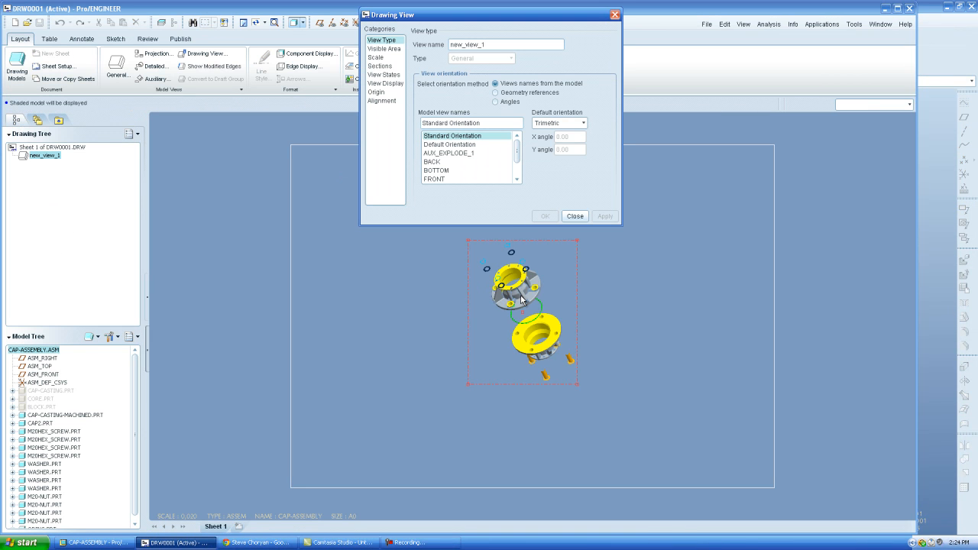
left_click(447, 153)
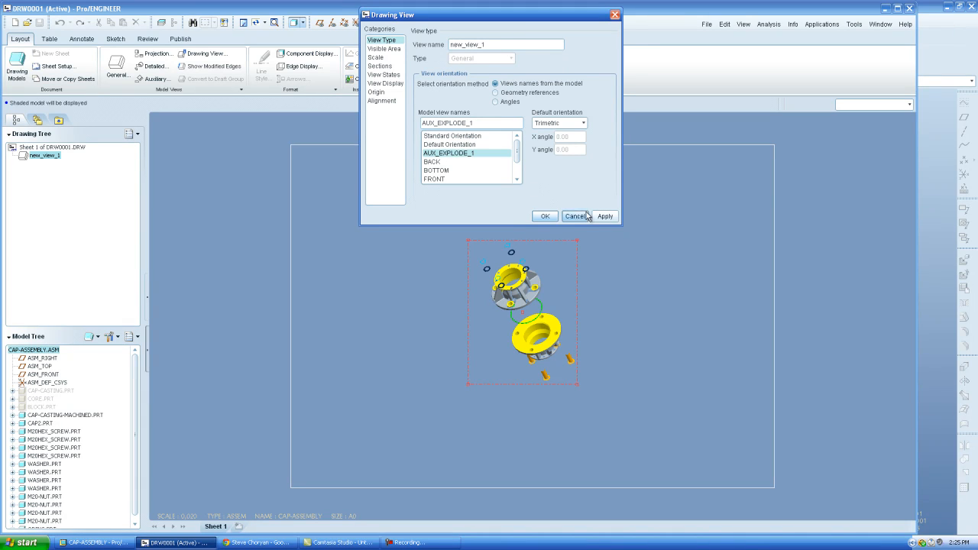
left_click(605, 217)
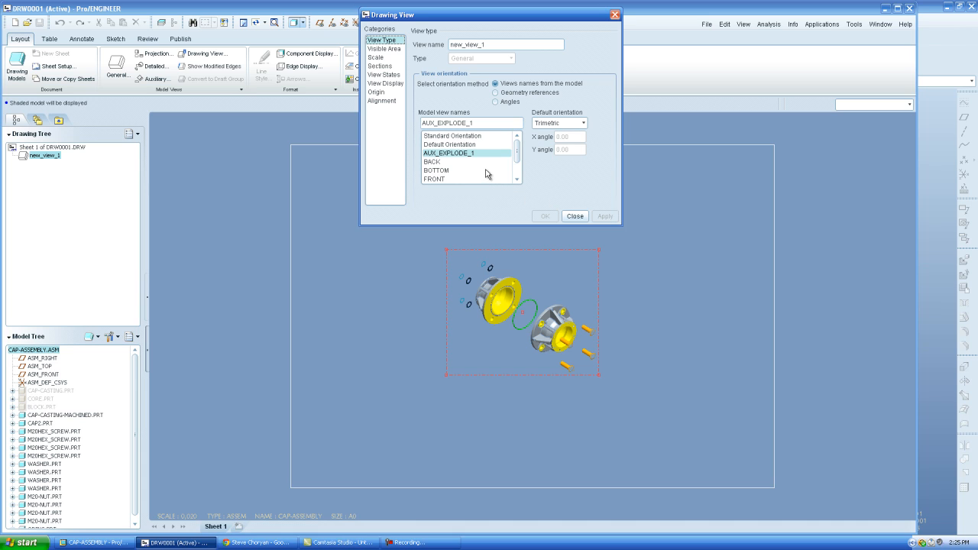
Step: Set the exploded view's display style to No Hidden, apply it, and close the view properties
left_click(382, 84)
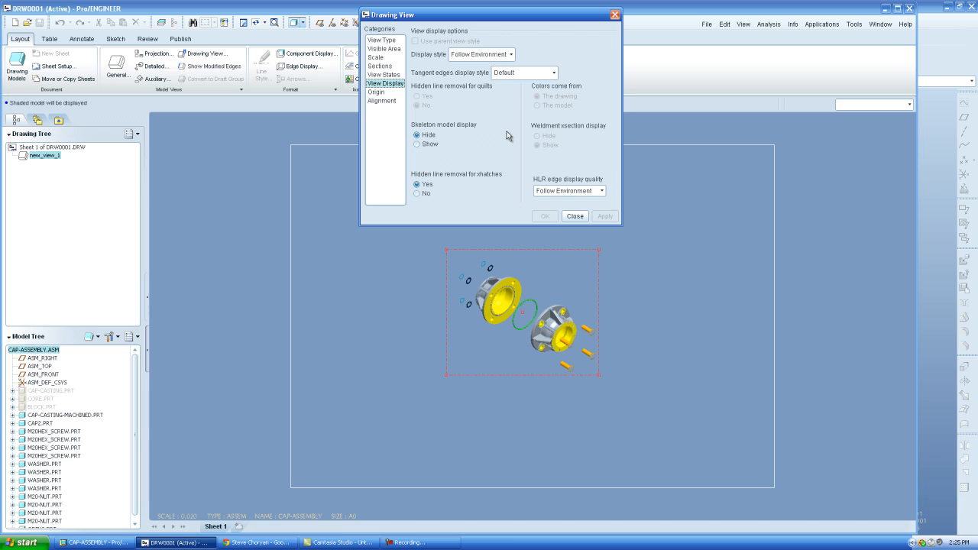
left_click(482, 54)
left_click(477, 101)
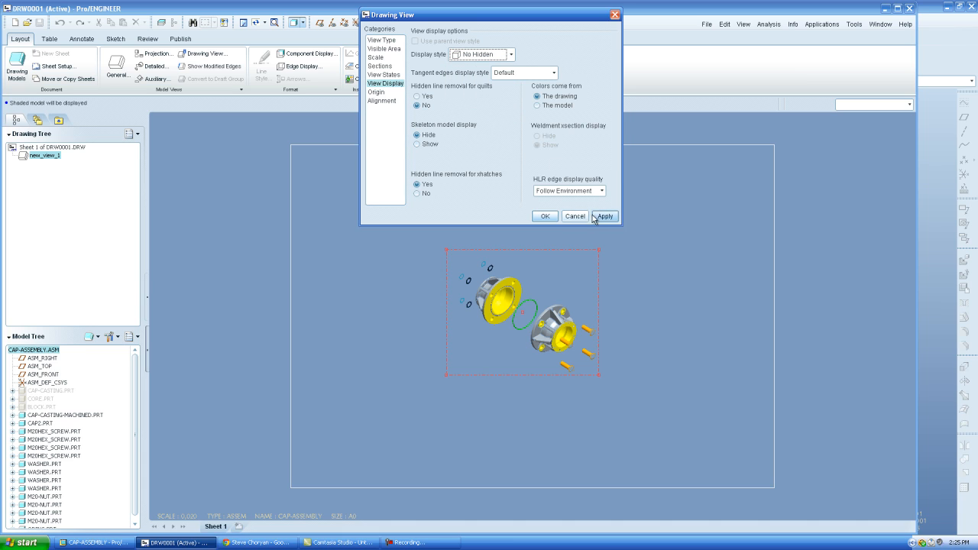
left_click(603, 215)
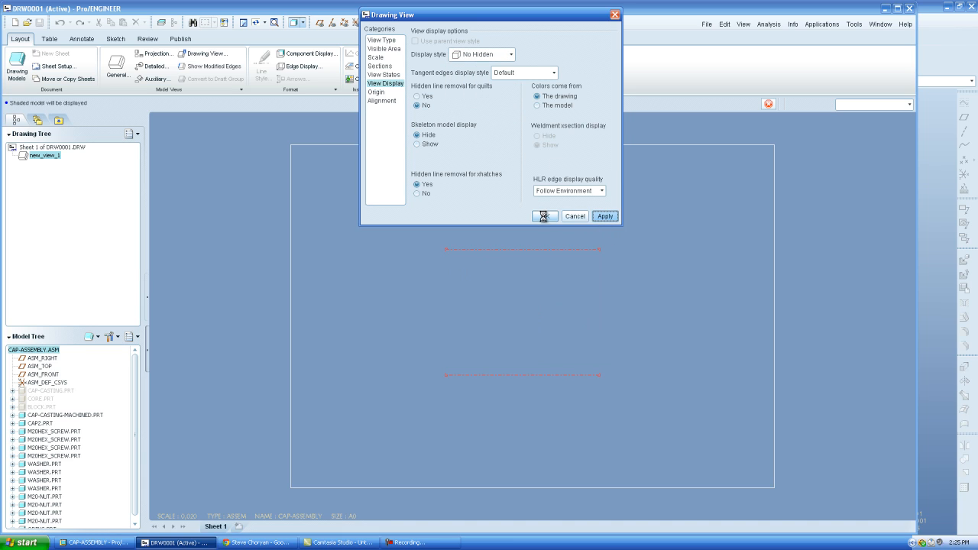
left_click(576, 217)
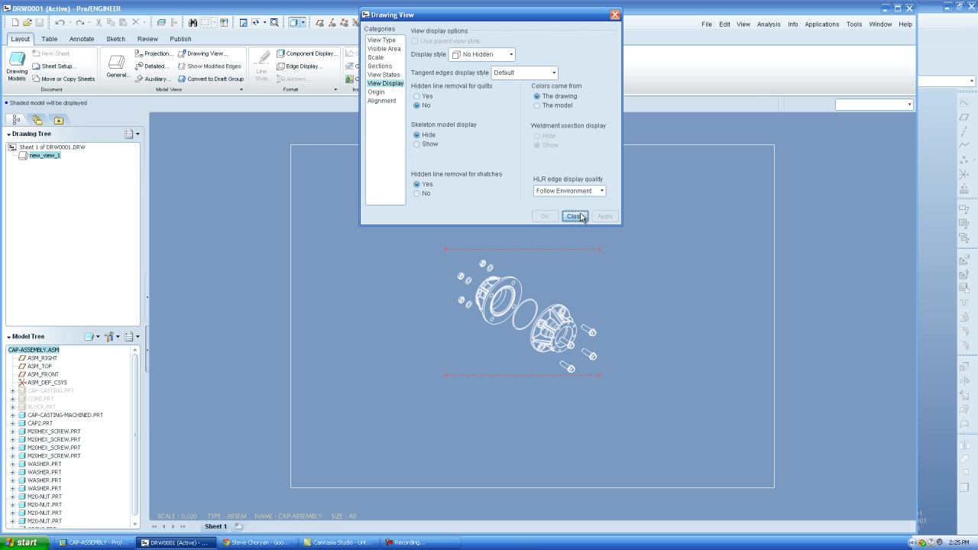
scroll(554, 309, "up", 1)
scroll(554, 310, "up", 1)
scroll(583, 370, "up", 1)
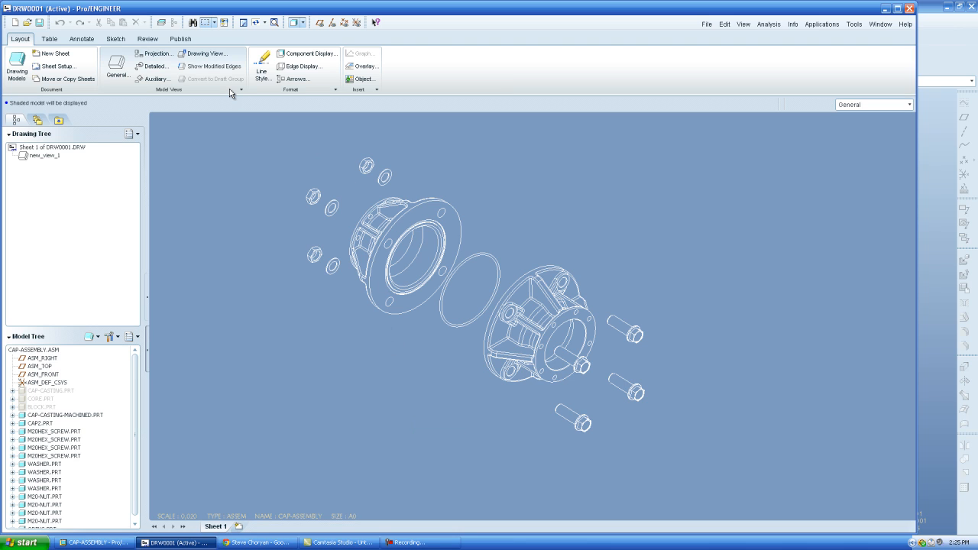
scroll(401, 172, "down", 1)
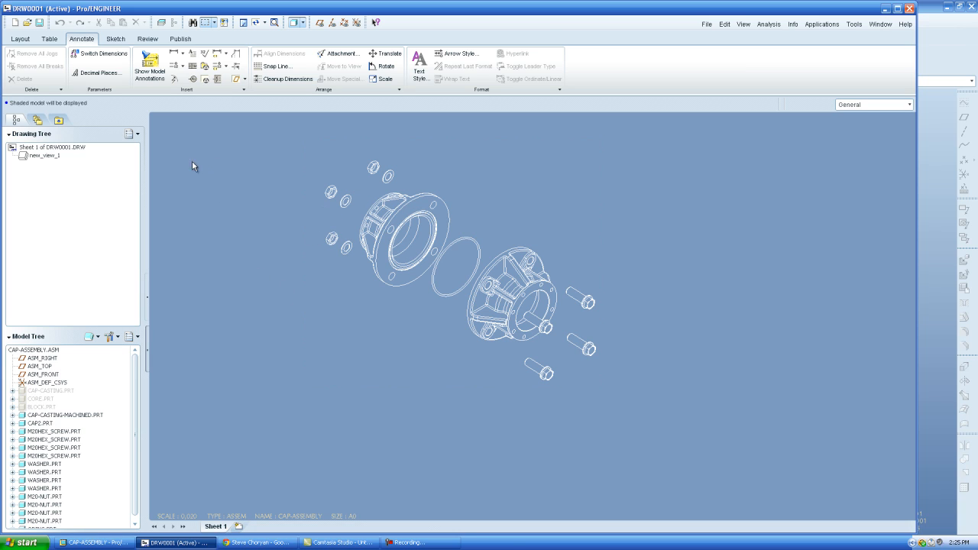
left_click(115, 38)
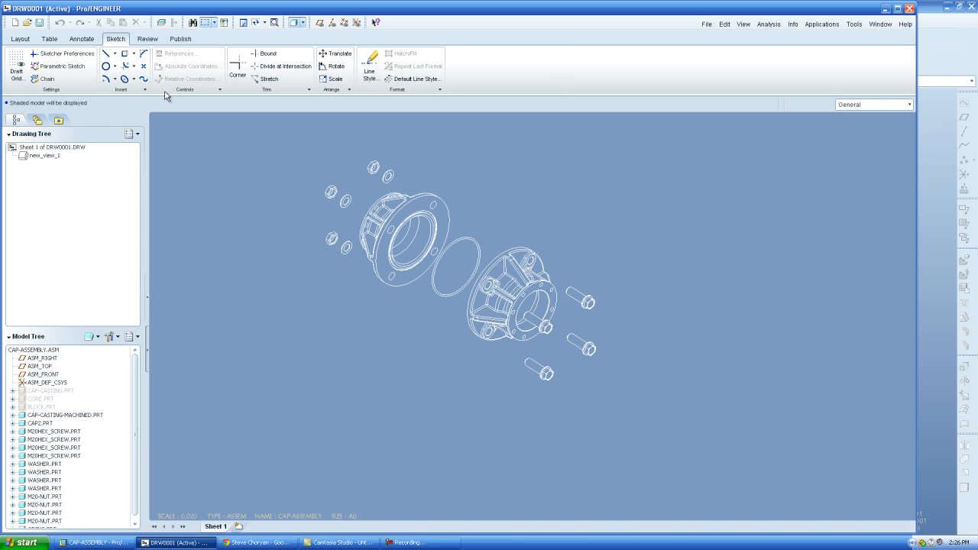
left_click(82, 39)
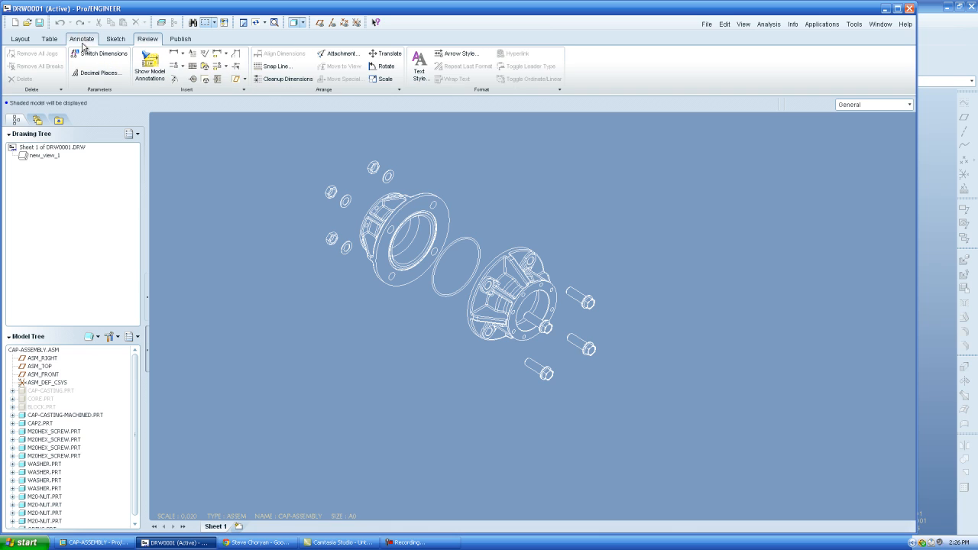
left_click(150, 63)
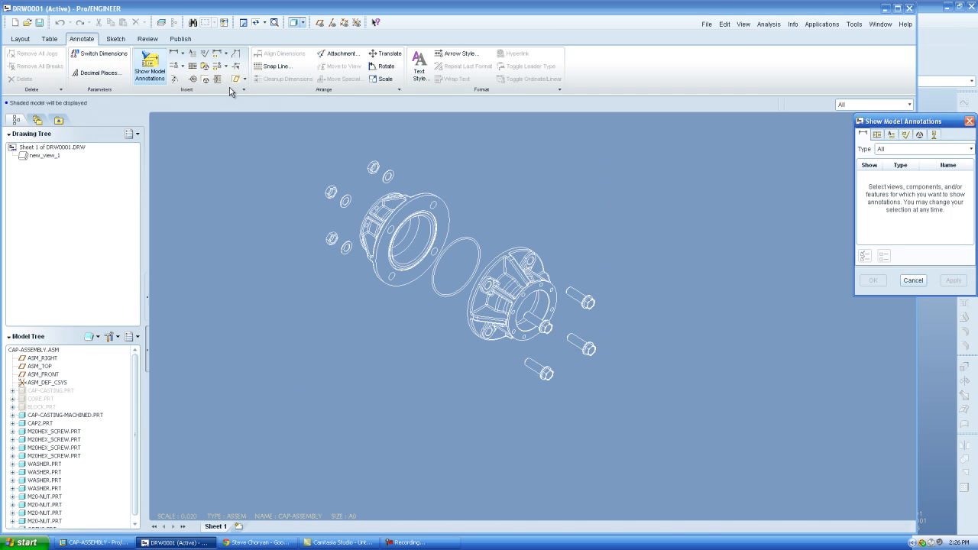
left_click(244, 79)
left_click(240, 97)
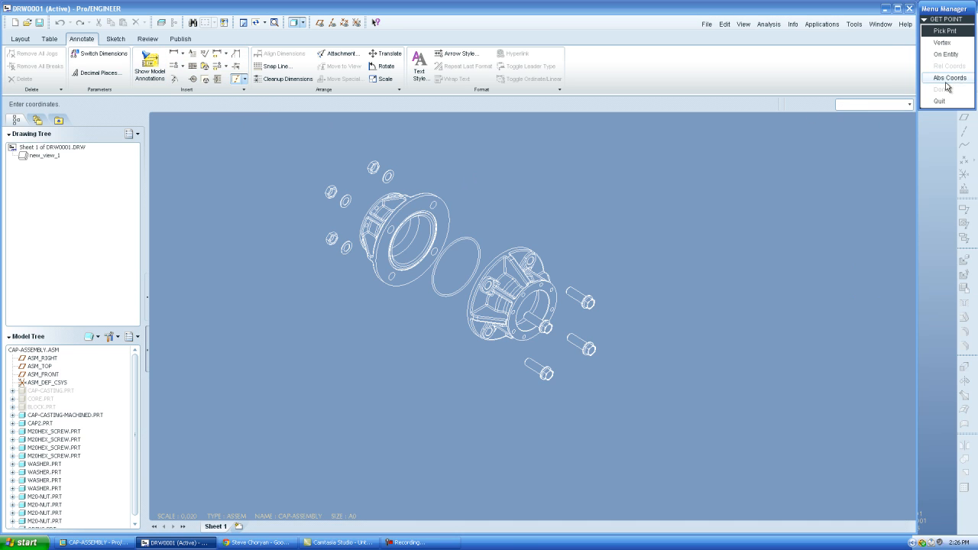
left_click(938, 101)
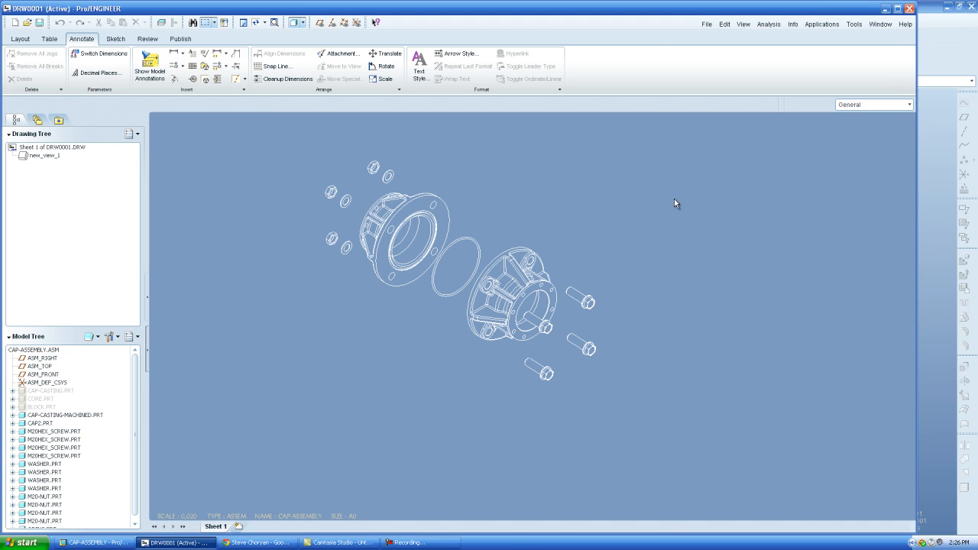
left_click(150, 65)
left_click(454, 241)
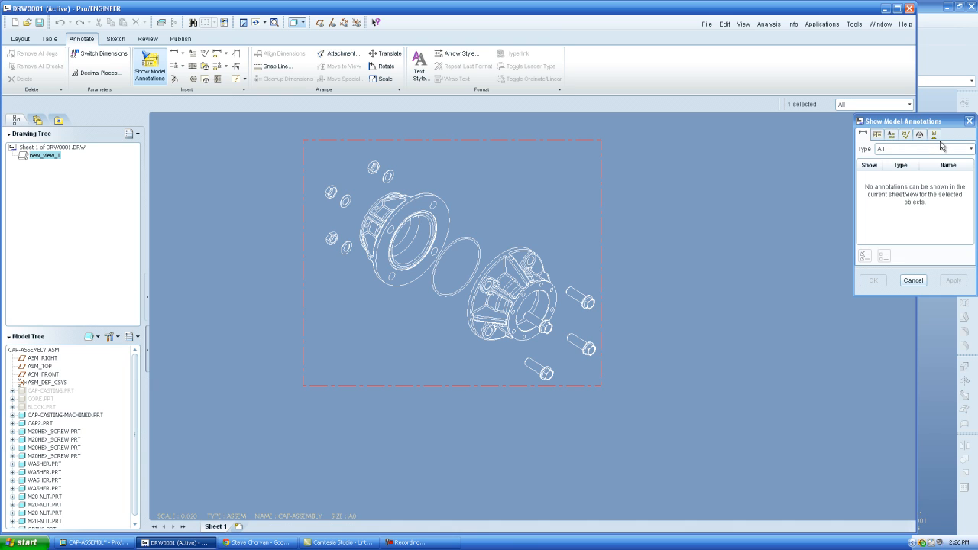
left_click(941, 148)
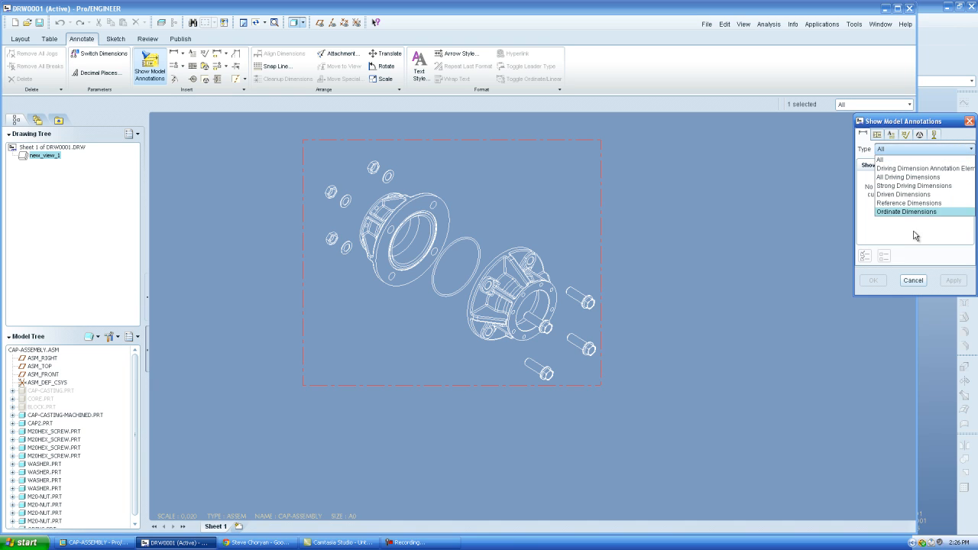
left_click(903, 148)
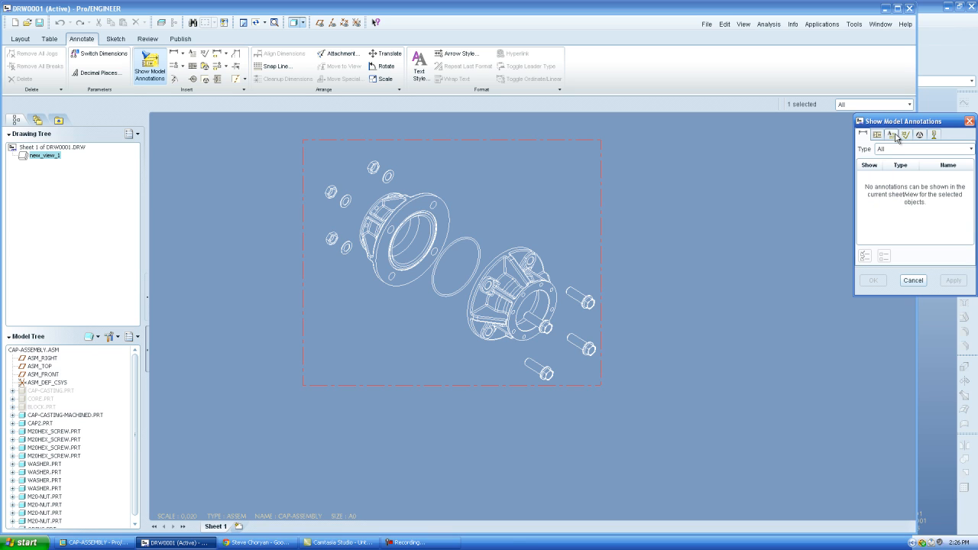
left_click(912, 280)
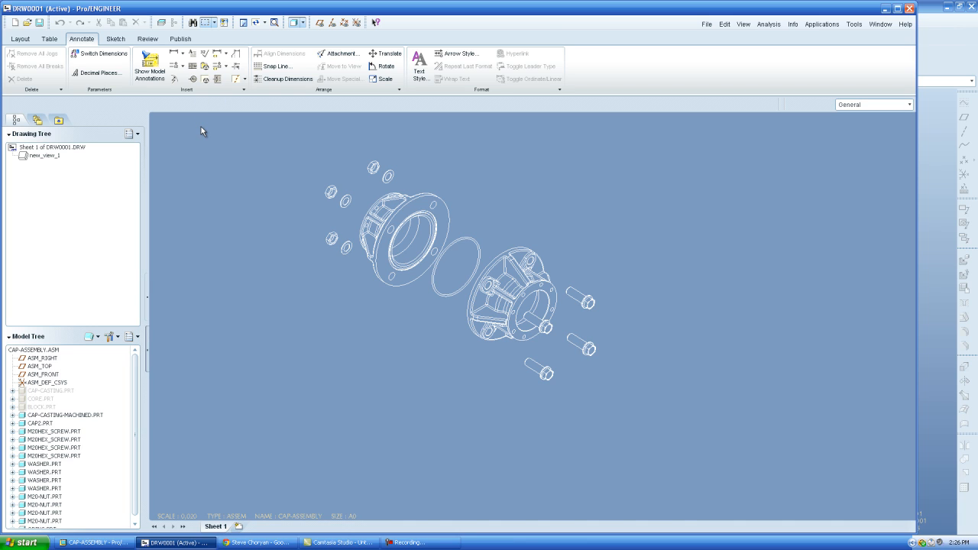
left_click(150, 66)
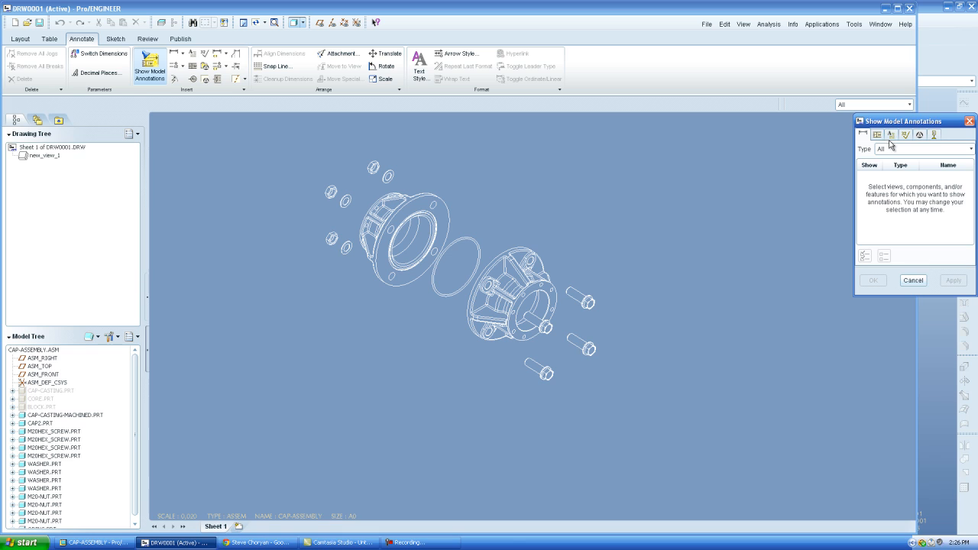
left_click(913, 280)
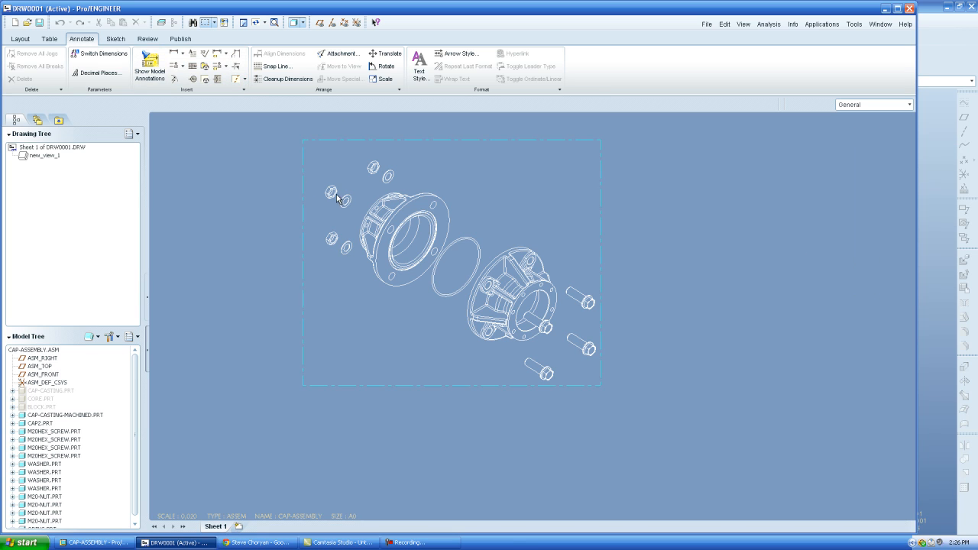
Step: Show the datum axis A_1 in the exploded view through Show Model Annotations, apply it, and close the dialog
left_click(345, 198)
right_click(345, 200)
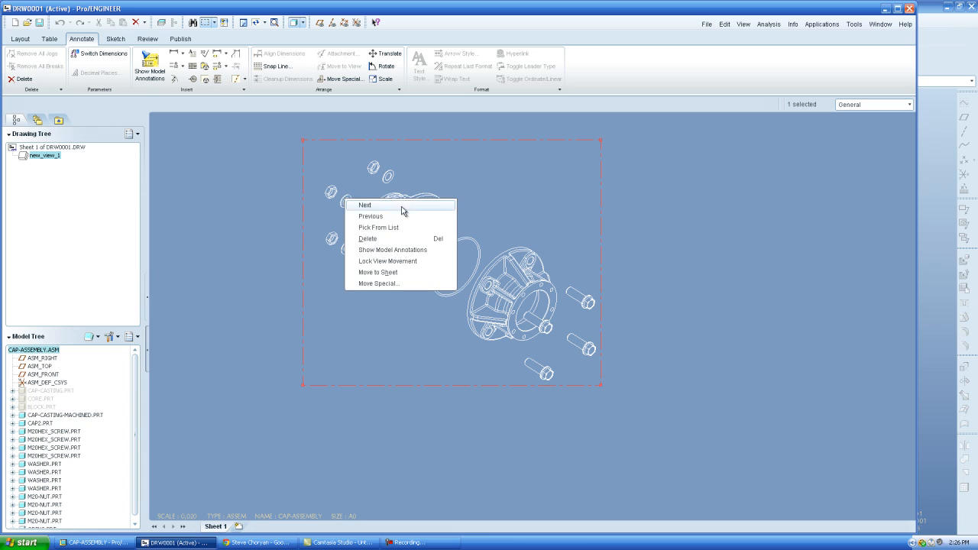
left_click(394, 254)
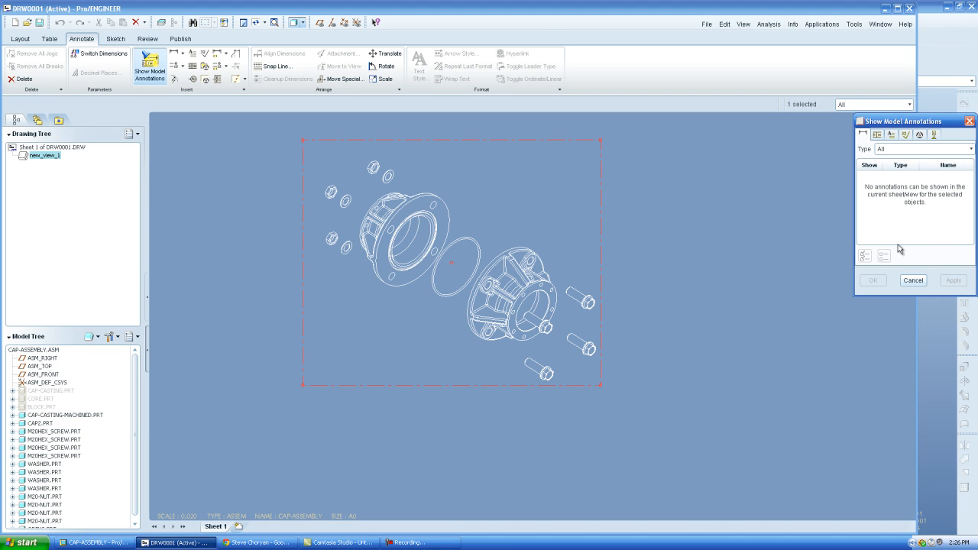
left_click(934, 136)
left_click(870, 176)
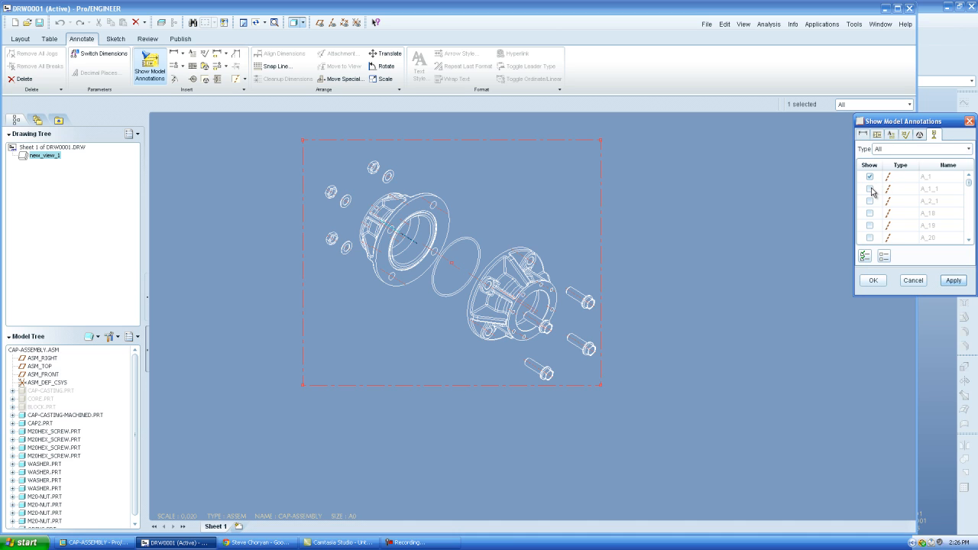
left_click(953, 280)
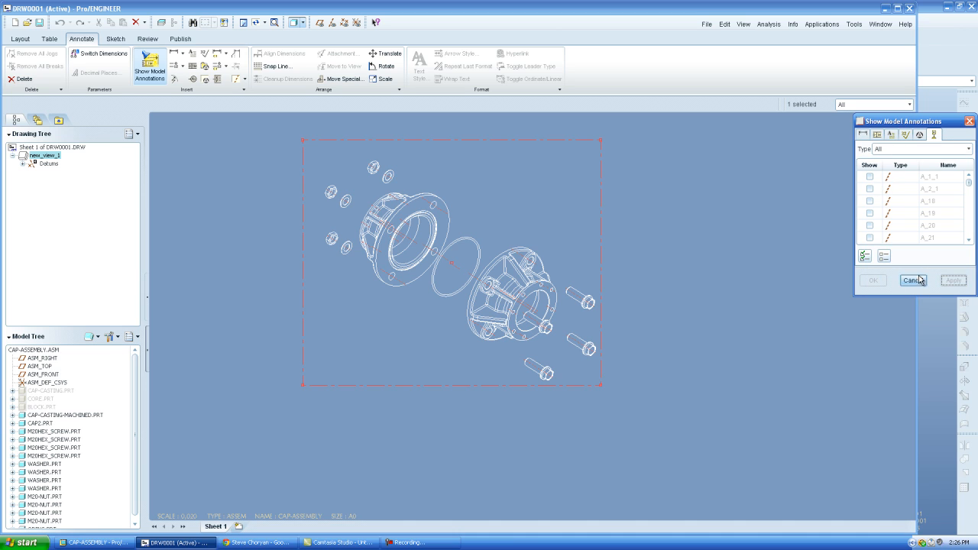
left_click(913, 281)
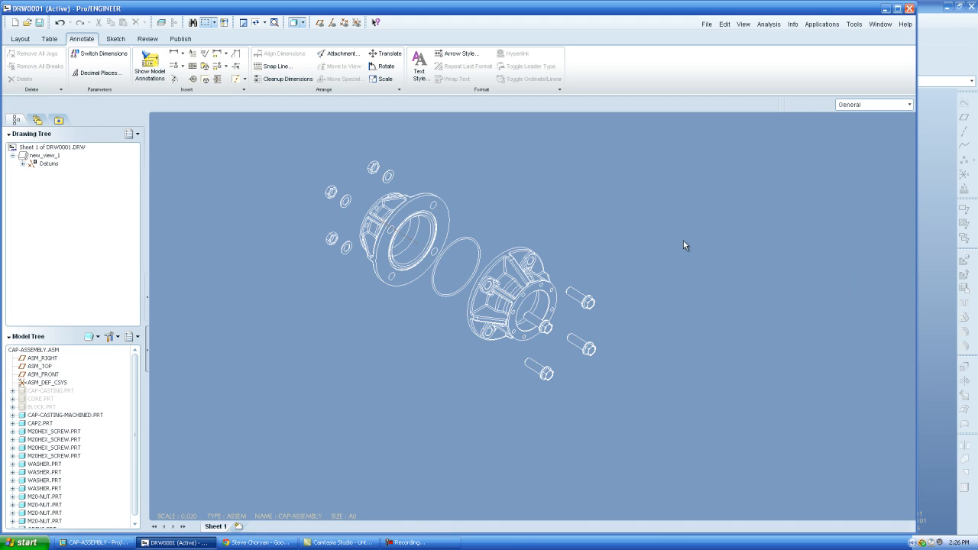
Step: Stretch the shown axis line so it runs through both castings and extends beyond the rear of the flanged cap
left_click(412, 243)
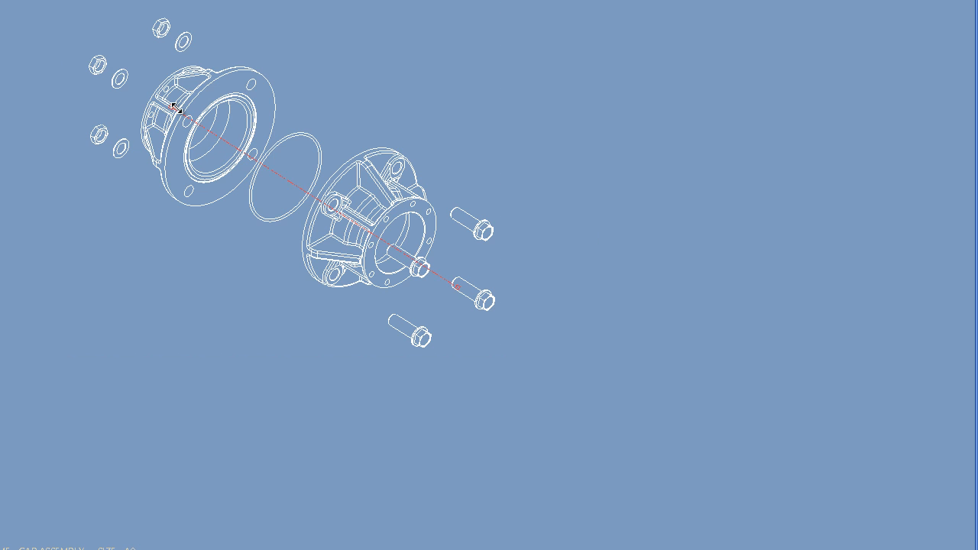
left_click_drag(172, 109, 129, 81)
left_click(703, 58)
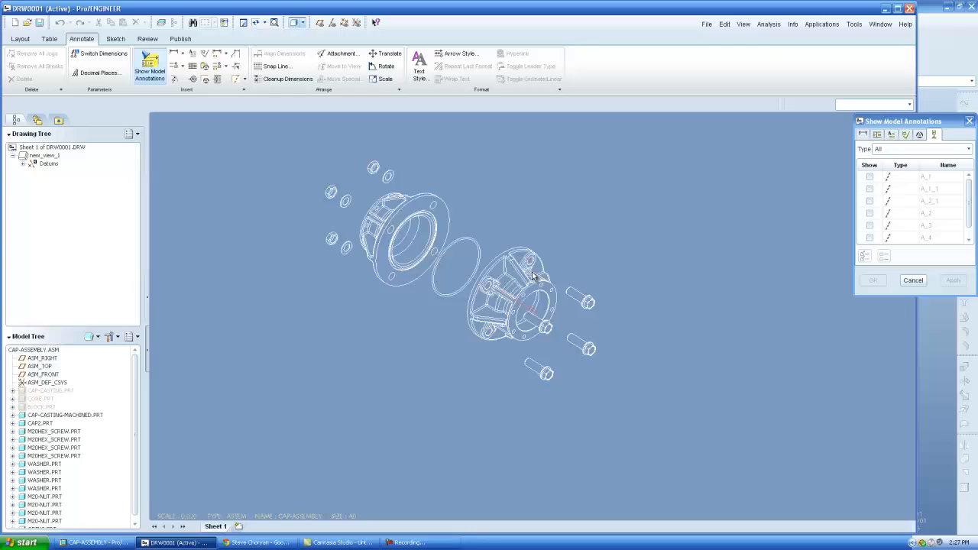
Step: Show the datum axis A_1 of the uppermost hex screw in the exploded view and close the annotations dialog
left_click(533, 275)
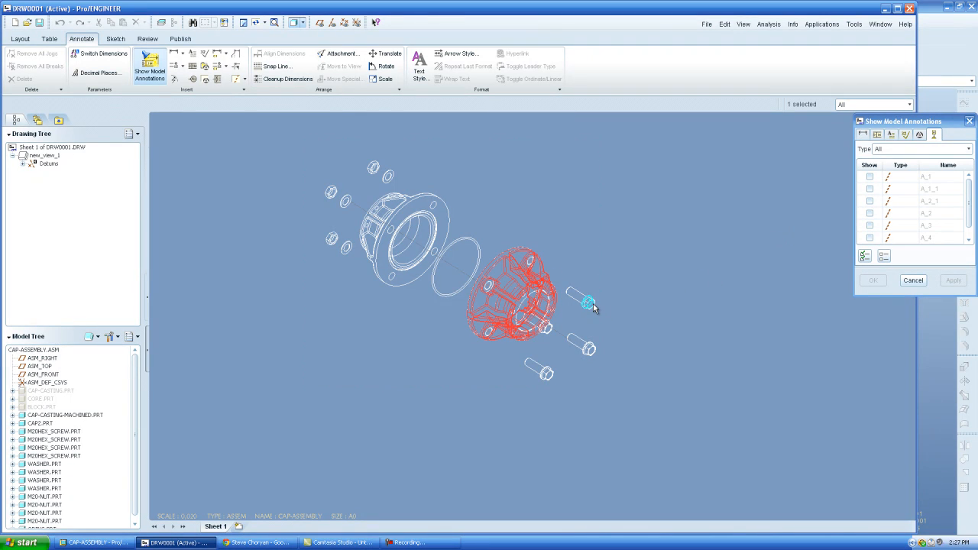
left_click(592, 305)
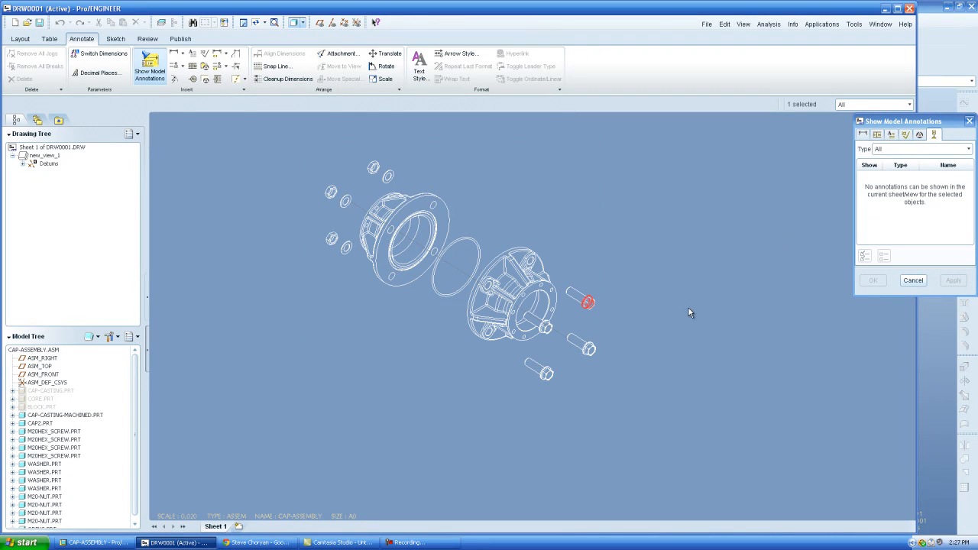
left_click(578, 298)
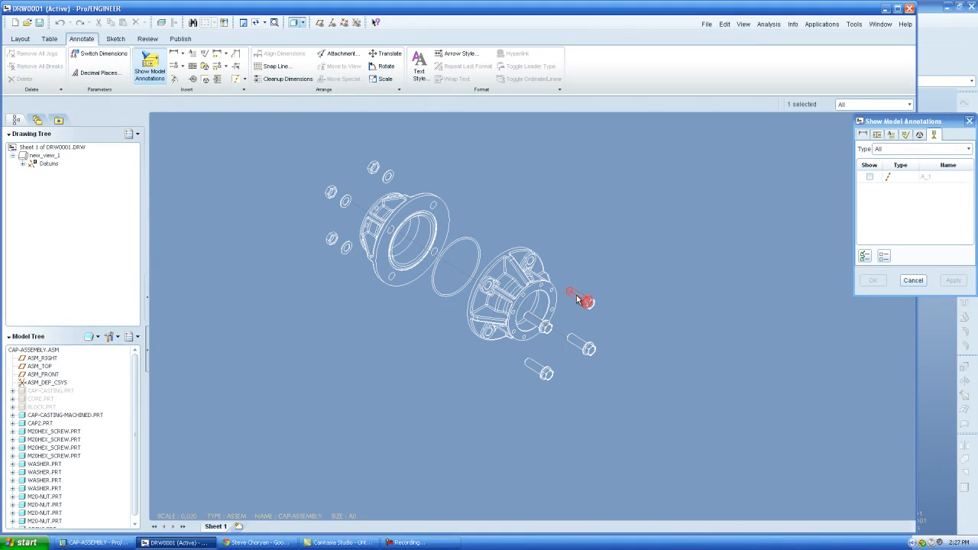
left_click(869, 177)
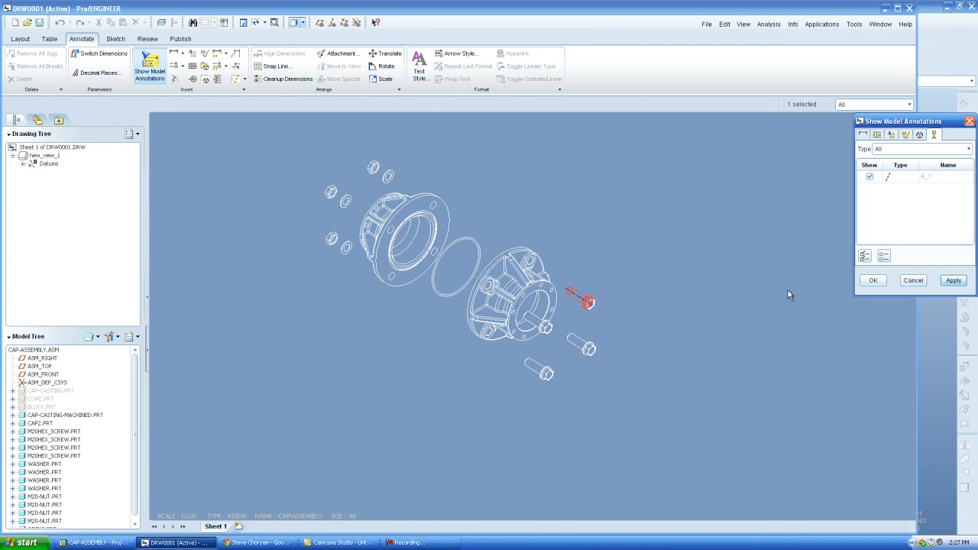
left_click(873, 280)
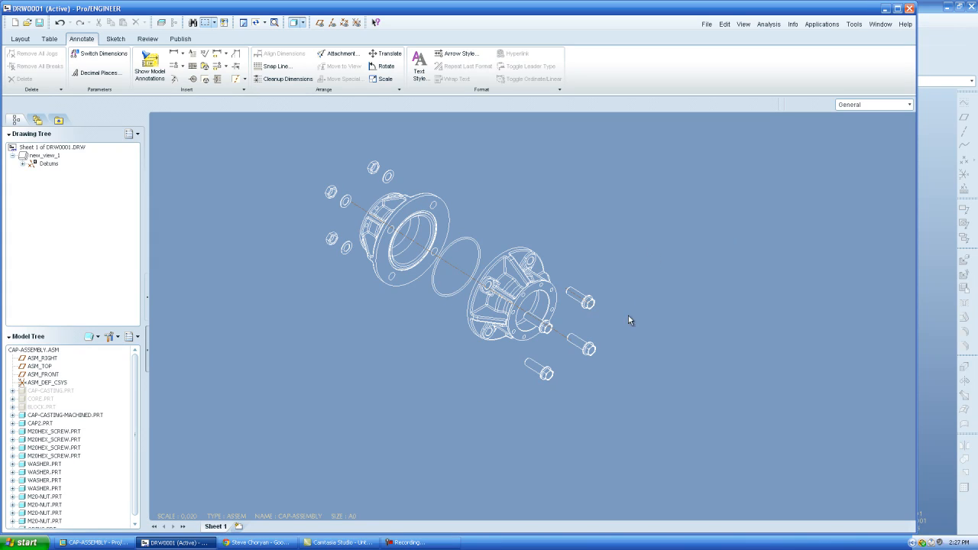
Step: Switch to the CAP-ASSEMBLY.ASM window and examine the assembled 3D model from its bolted flange side
left_click(593, 206)
scroll(422, 308, "down", 3)
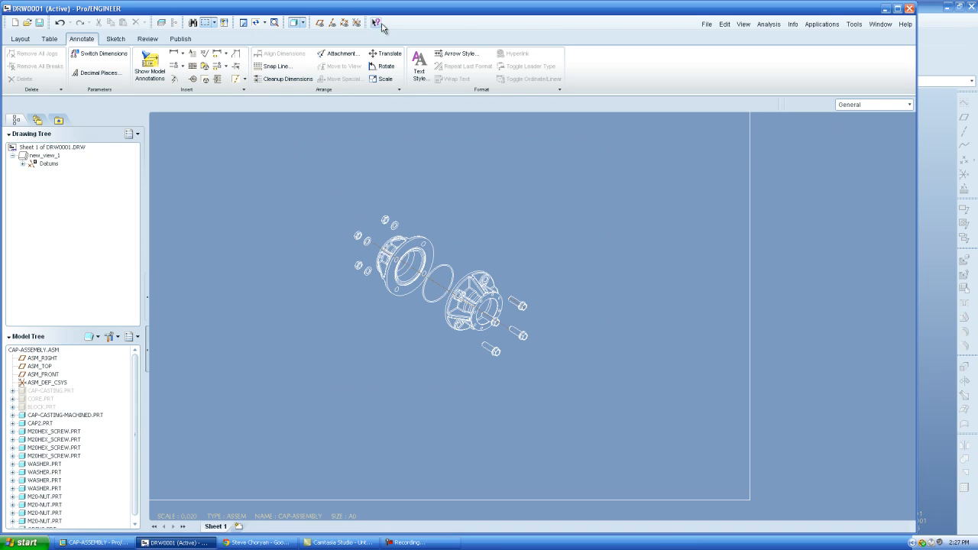
left_click(879, 24)
left_click(831, 129)
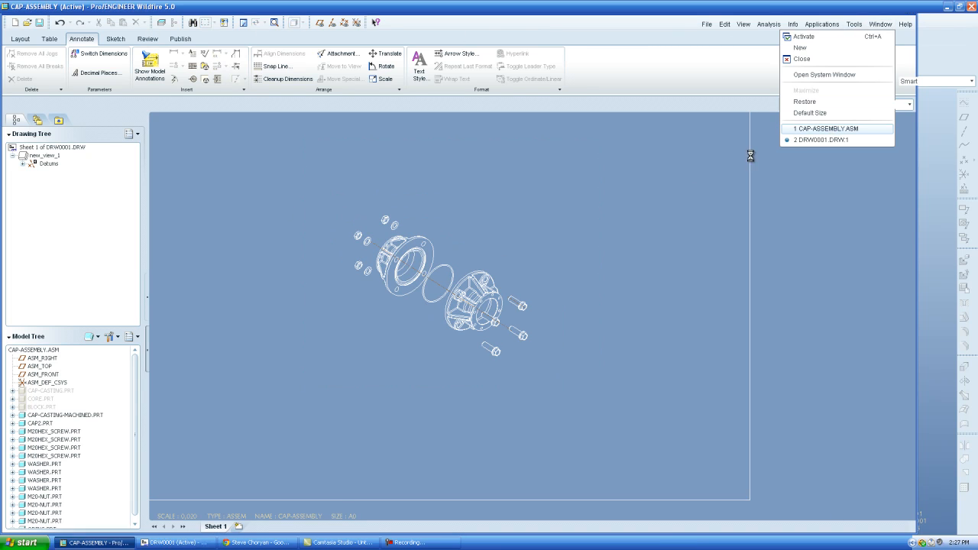
middle_click_drag(561, 218, 443, 214)
scroll(540, 262, "down", 3)
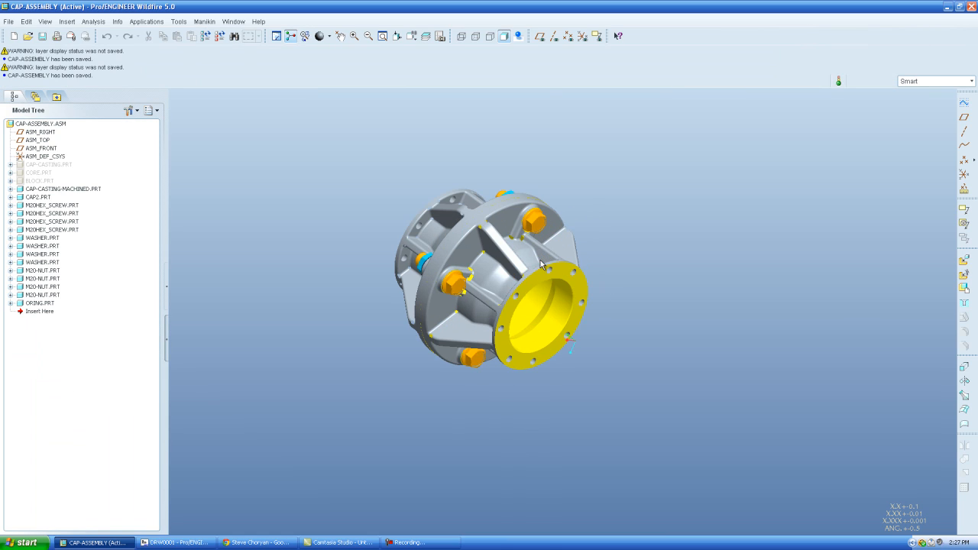
mouse_move(516, 294)
middle_mouse_down()
mouse_move(511, 278)
mouse_move(524, 289)
middle_mouse_up()
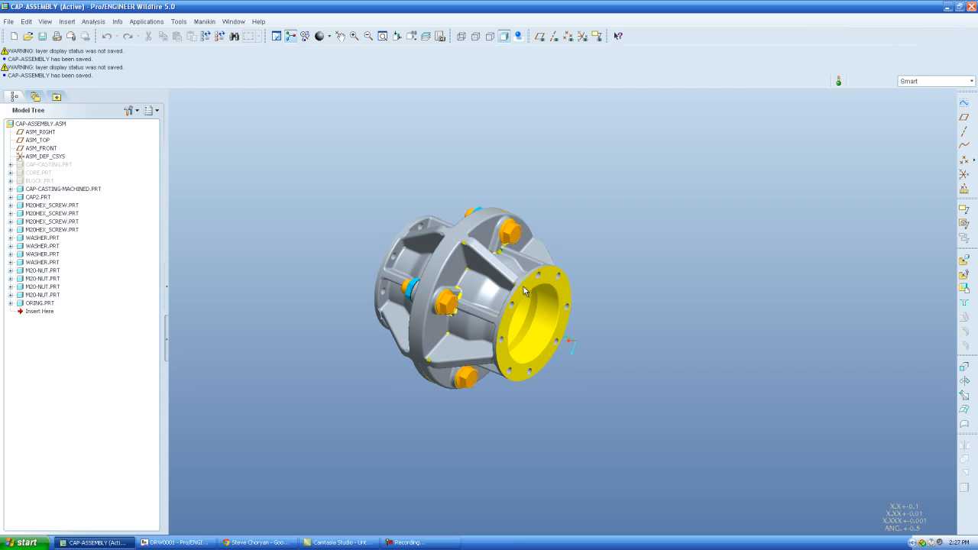